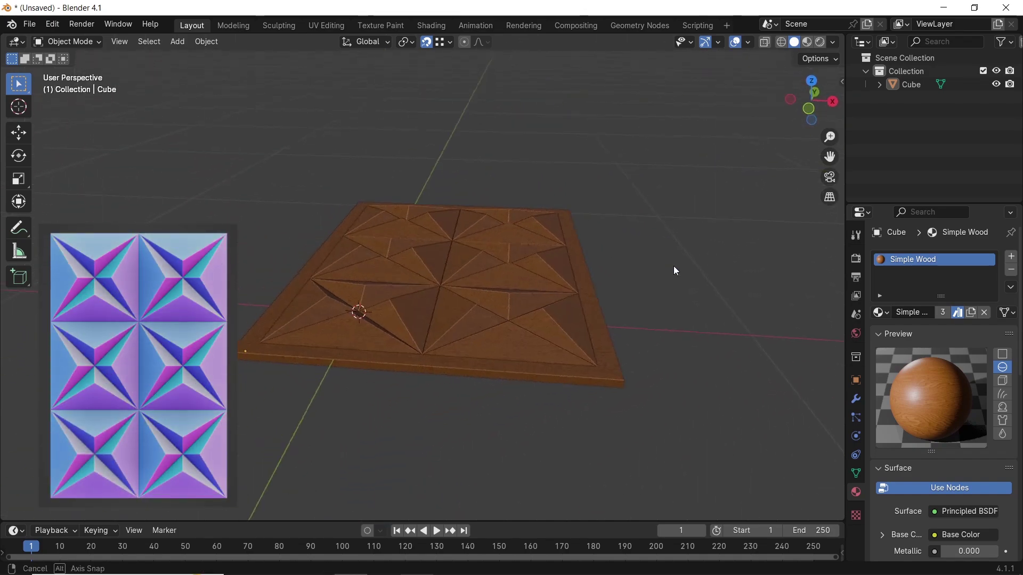
Orbit around the finished carved wood panel and smoothed lattice panel previews
{"action": "scroll", "coordinate": [737, 267], "scroll_direction": "up", "scroll_amount": 4}
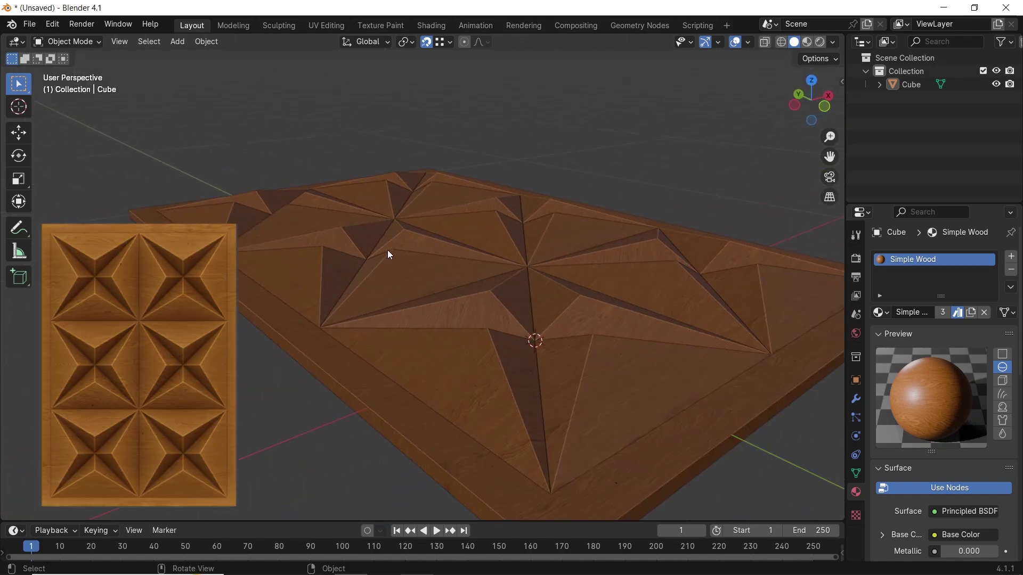
{"action": "middle_click_drag", "start_coordinate": [390, 255], "coordinate": [606, 248]}
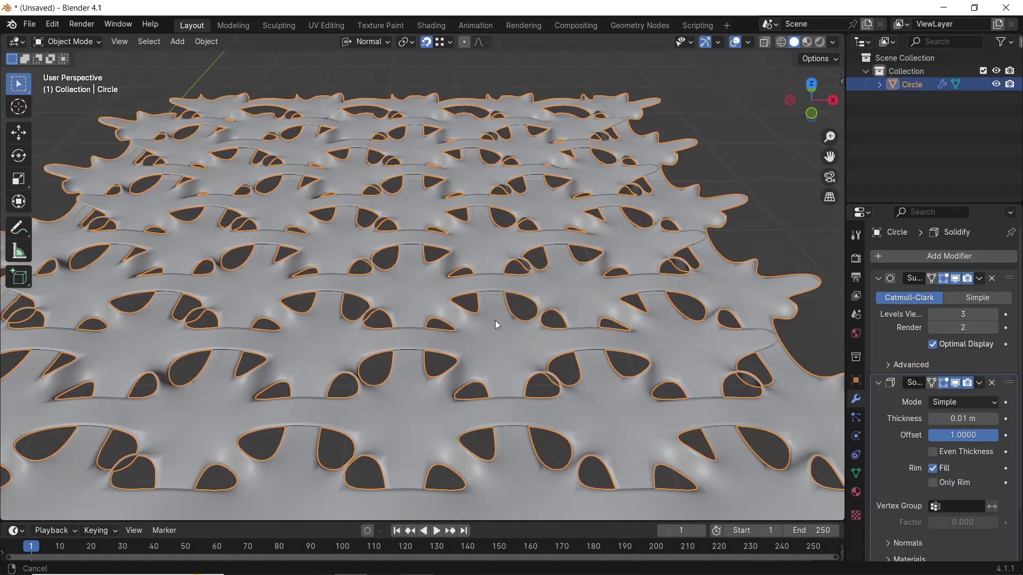
{"action": "middle_click_drag", "start_coordinate": [495, 321], "coordinate": [530, 305]}
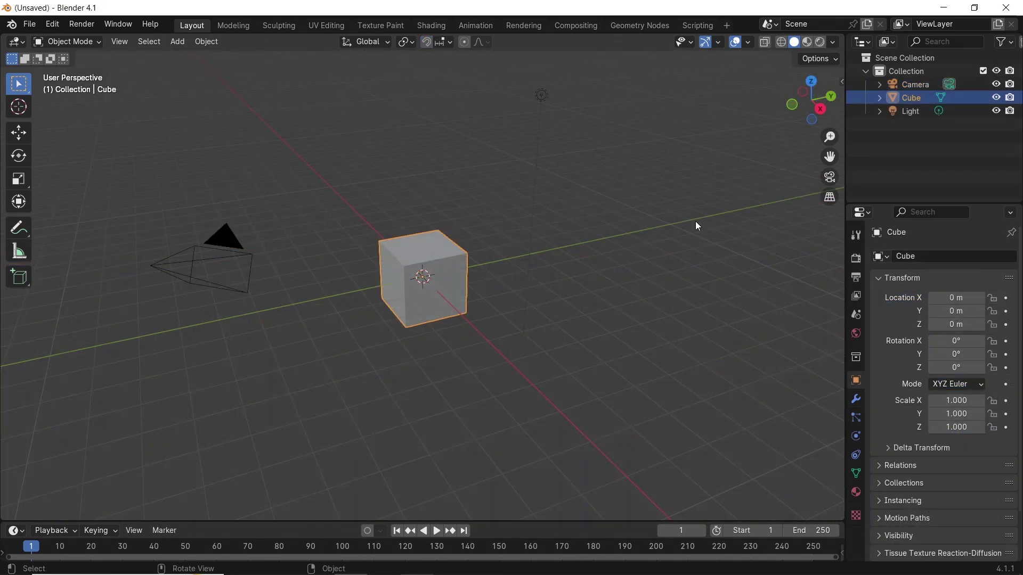
Delete the default camera, cube and light and add a plane at the origin
{"action": "key", "text": "a"}
{"action": "key", "text": "x"}
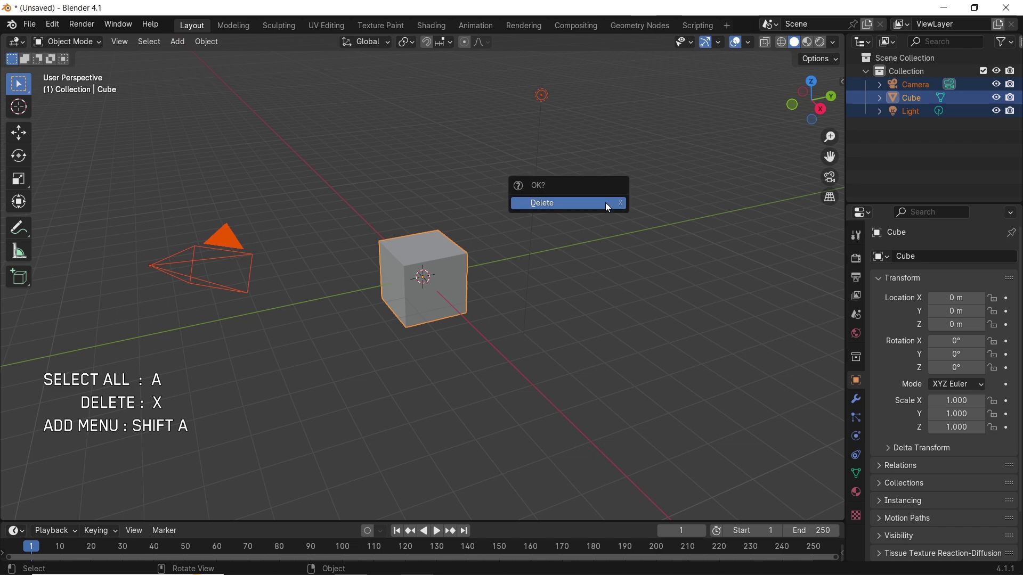
{"action": "left_click", "coordinate": [605, 205]}
{"action": "key", "text": "shift+a"}
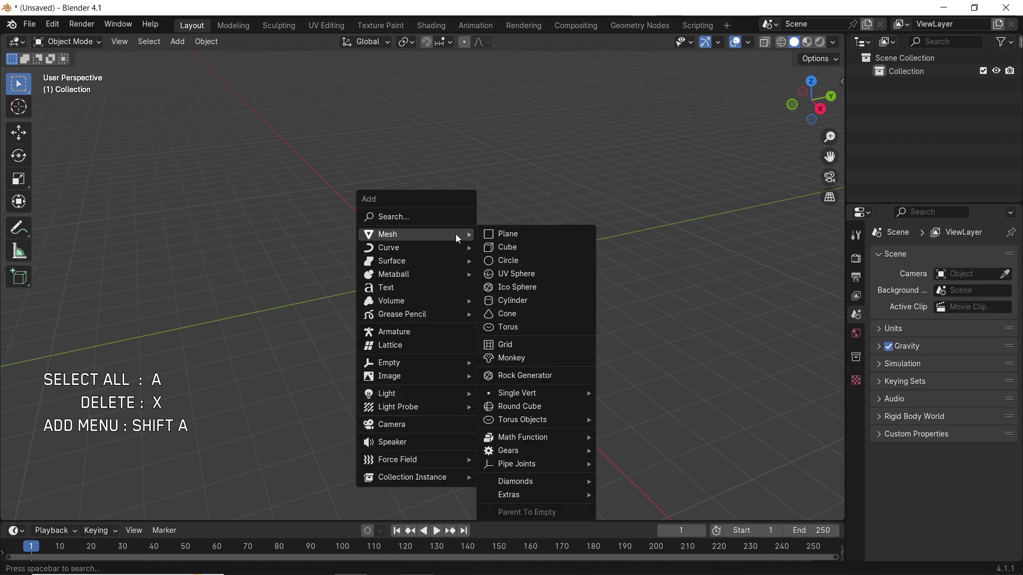
{"action": "left_click", "coordinate": [499, 237]}
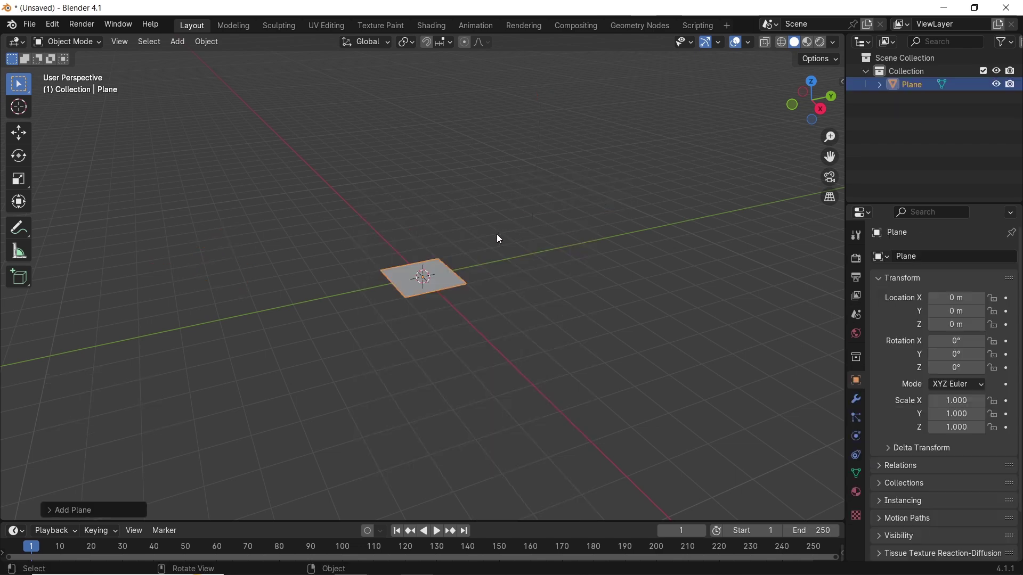
Set the plane's X and Y dimensions to 0.4 m, viewed from the top
{"action": "key", "text": "KP_7"}
{"action": "key", "text": "KP_Decimal"}
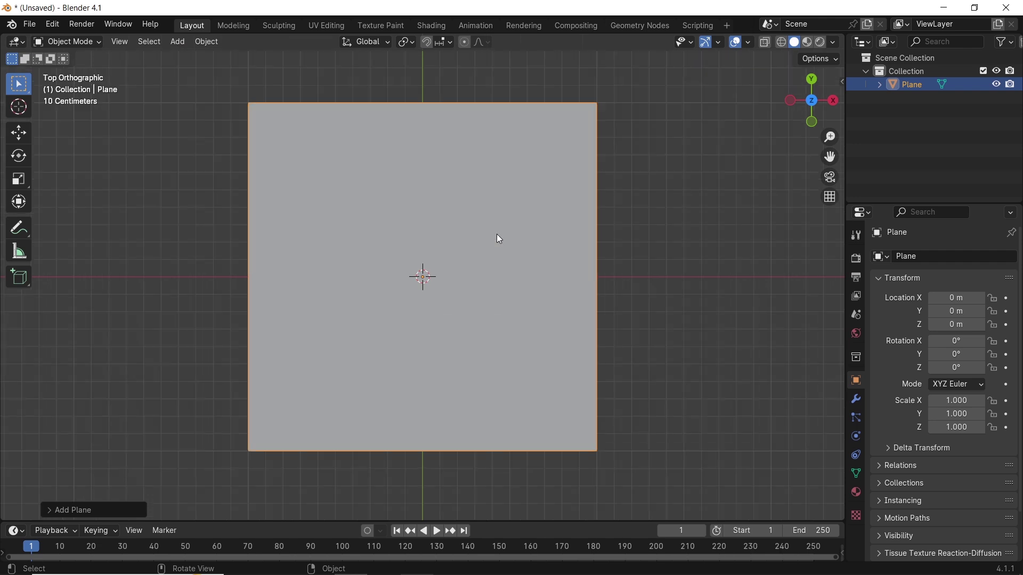
{"action": "key", "text": "n"}
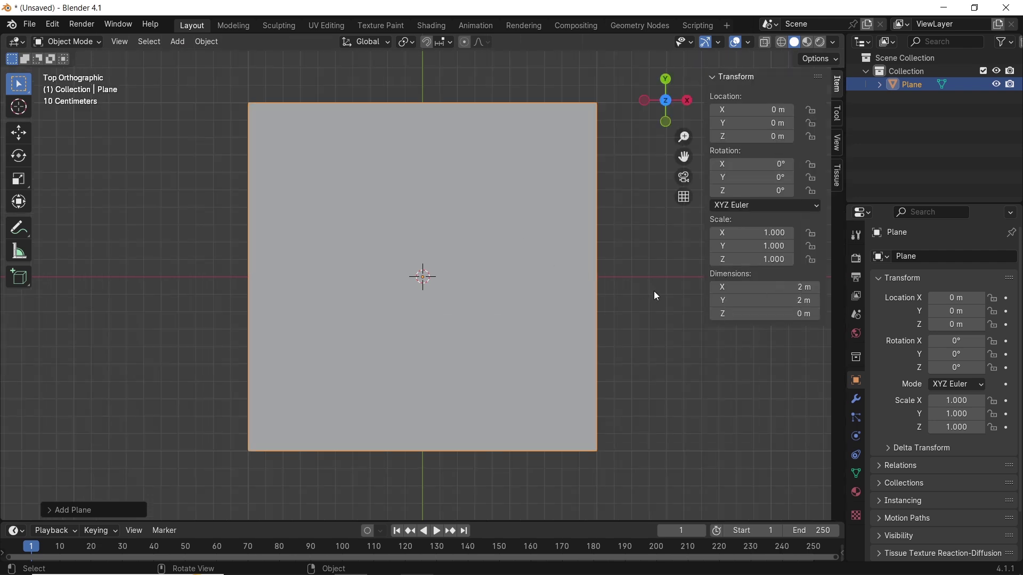
{"action": "left_click_drag", "start_coordinate": [772, 301], "coordinate": [773, 288]}
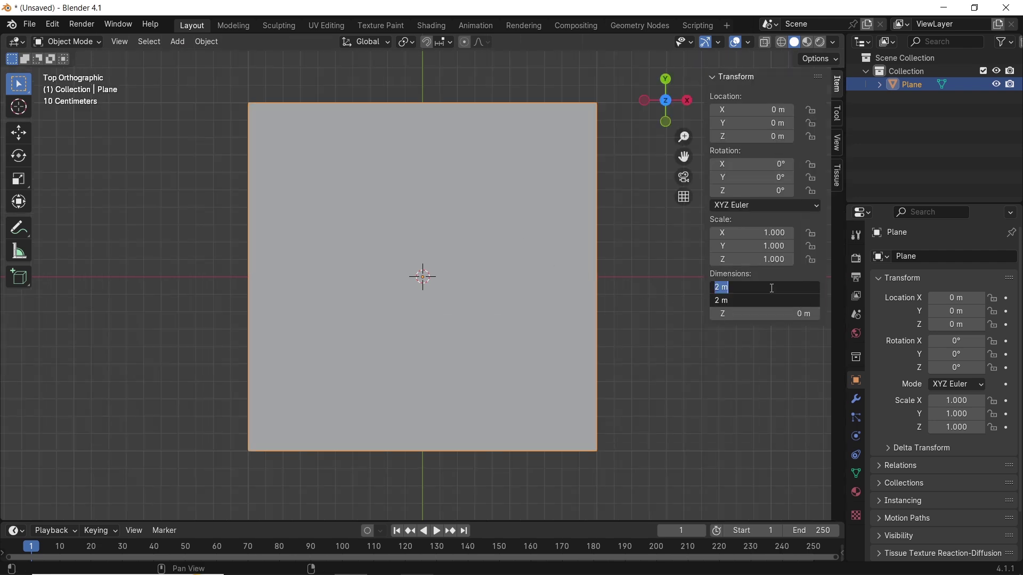
{"action": "type", "text": "0.4"}
{"action": "key", "text": "Return"}
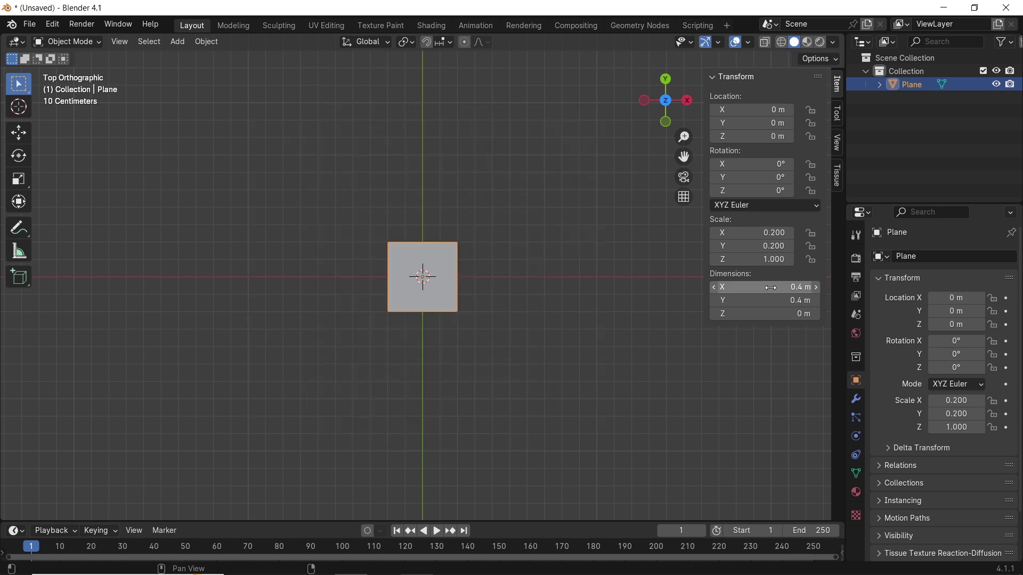
{"action": "scroll", "coordinate": [512, 260], "scroll_direction": "up", "scroll_amount": 7}
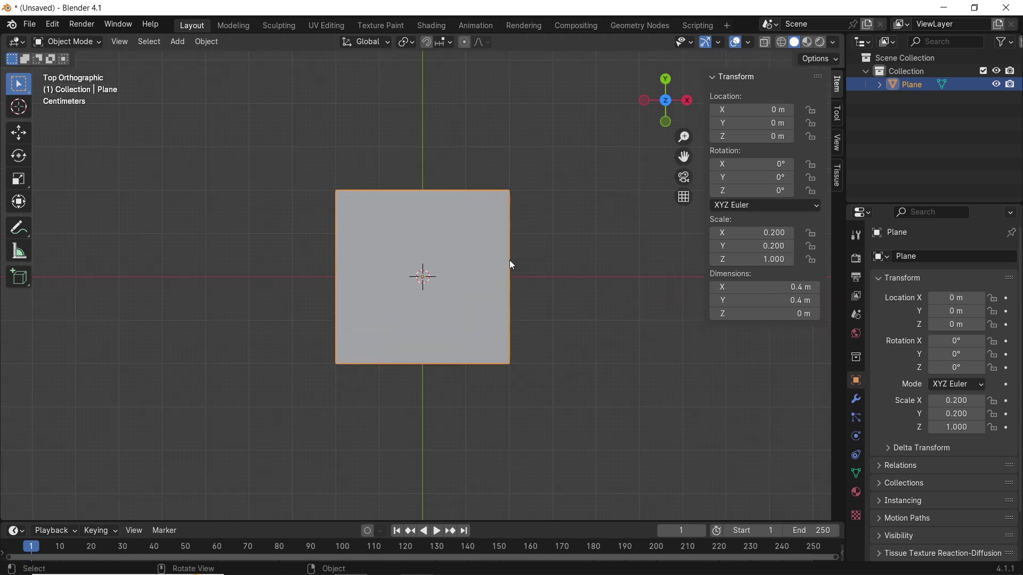
Poke the plane's face into four triangles meeting at the centre
{"action": "key", "text": "Tab"}
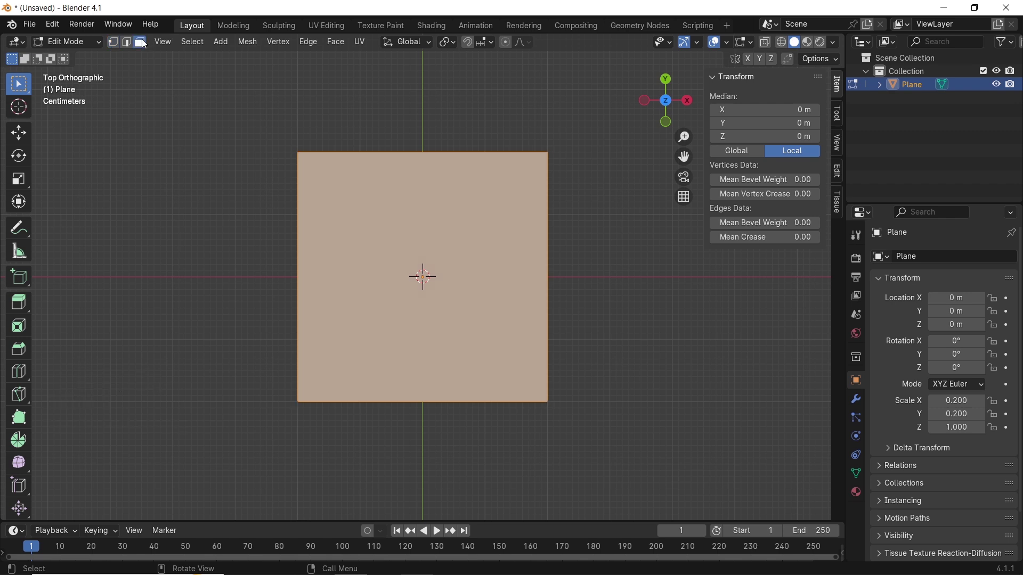
{"action": "right_click", "coordinate": [424, 224]}
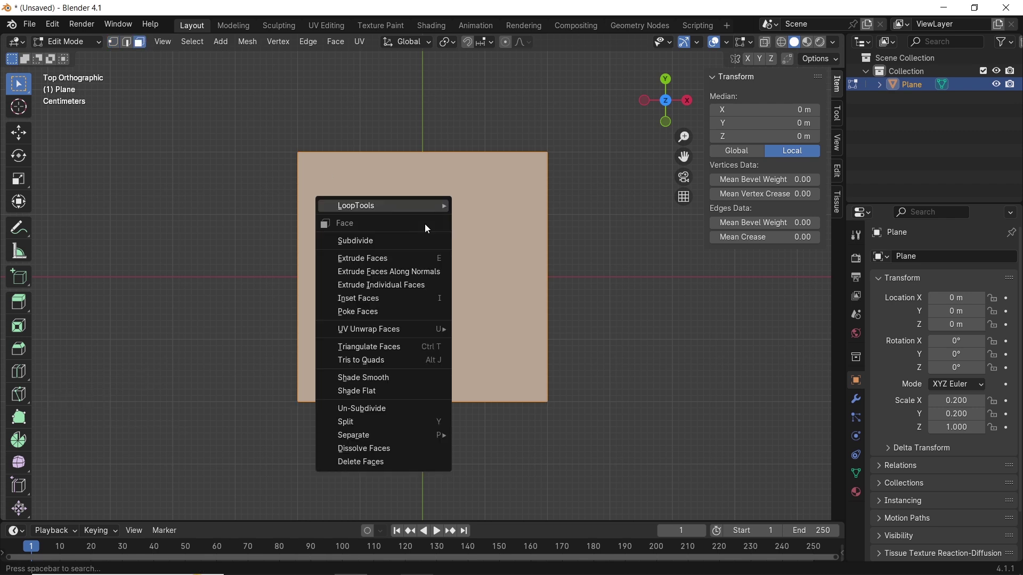
{"action": "left_click", "coordinate": [406, 305]}
With X-ray on, inset each triangle individually by about 0.19 m
{"action": "key", "text": "alt+z"}
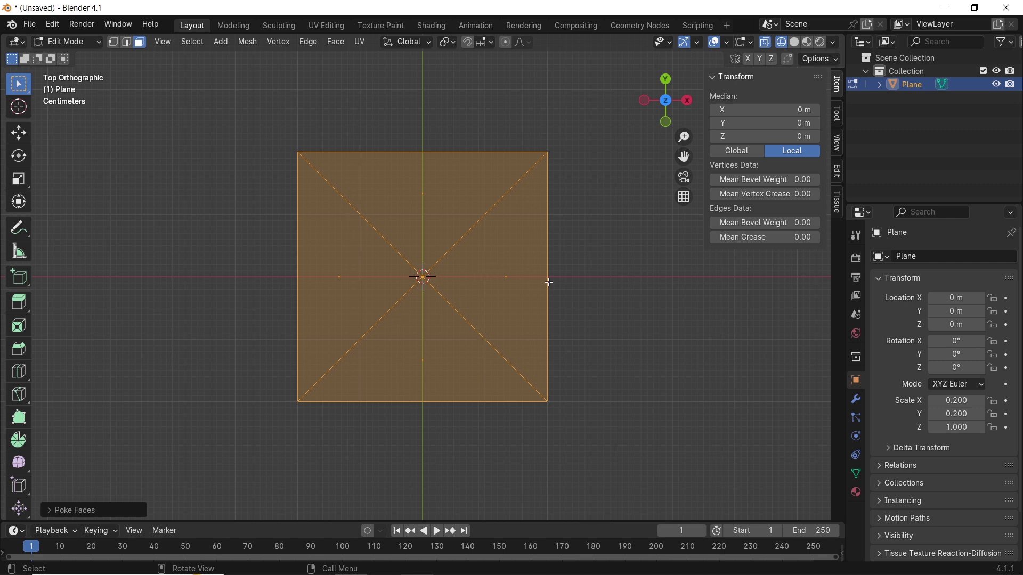
{"action": "key", "text": "i"}
{"action": "key", "text": "i"}
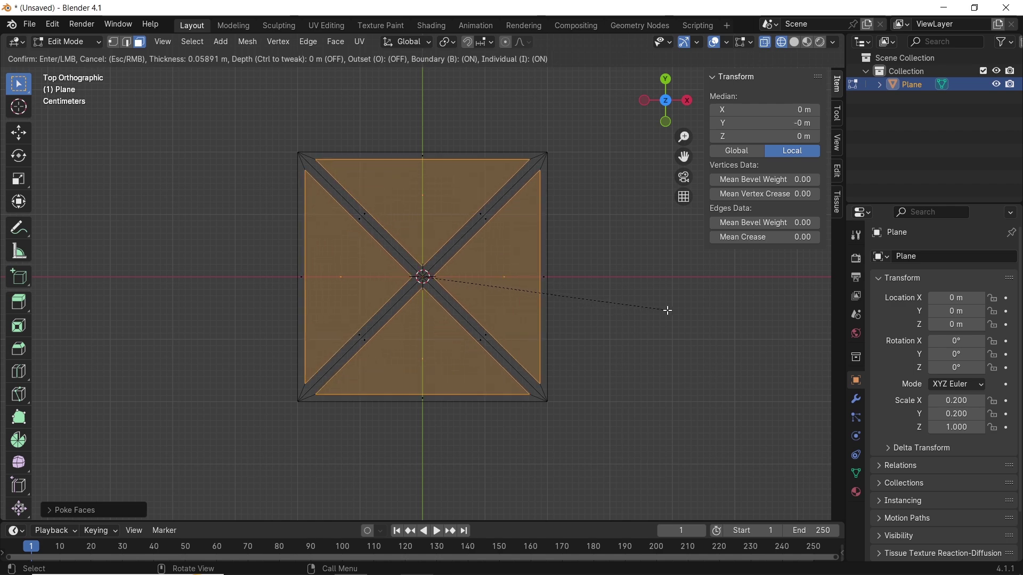
{"action": "left_click", "coordinate": [618, 308]}
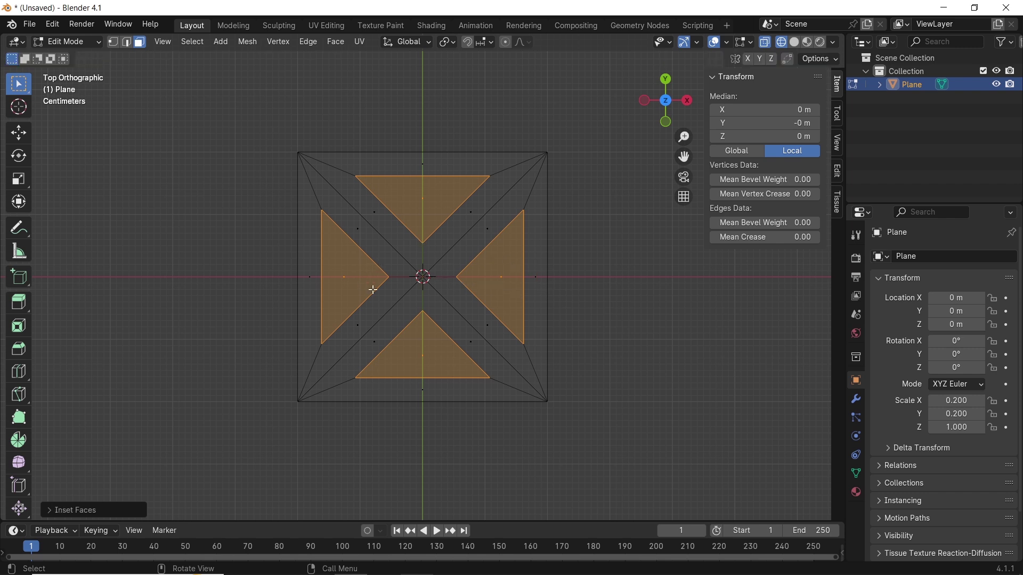
{"action": "left_click", "coordinate": [127, 47]}
Dissolve the top, left, bottom and right inner inset edges to leave a star
{"action": "left_click", "coordinate": [400, 176]}
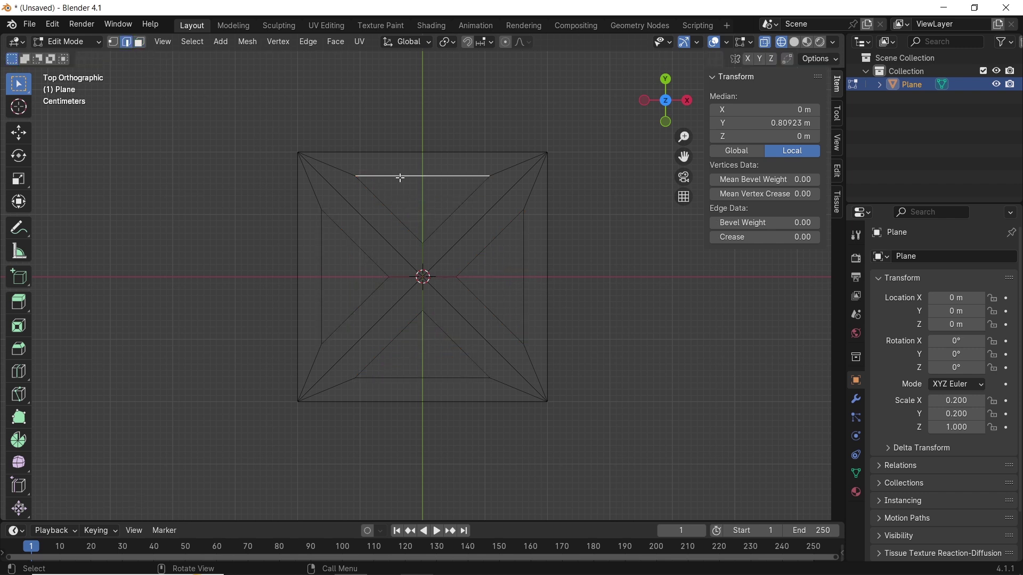
{"action": "left_click", "coordinate": [321, 243], "text": "shift"}
{"action": "left_click", "coordinate": [404, 377], "text": "shift"}
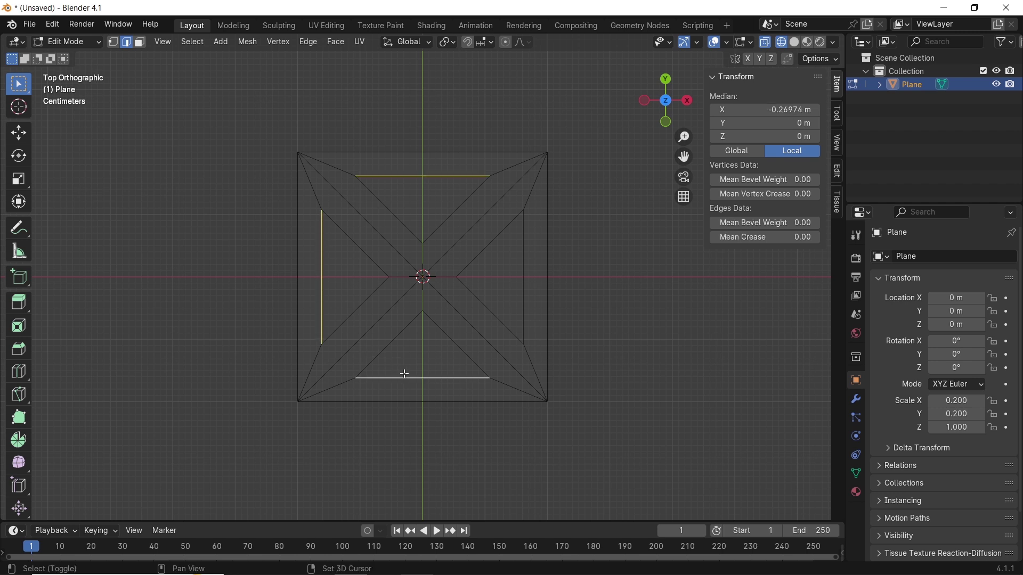
{"action": "left_click", "coordinate": [522, 288], "text": "shift"}
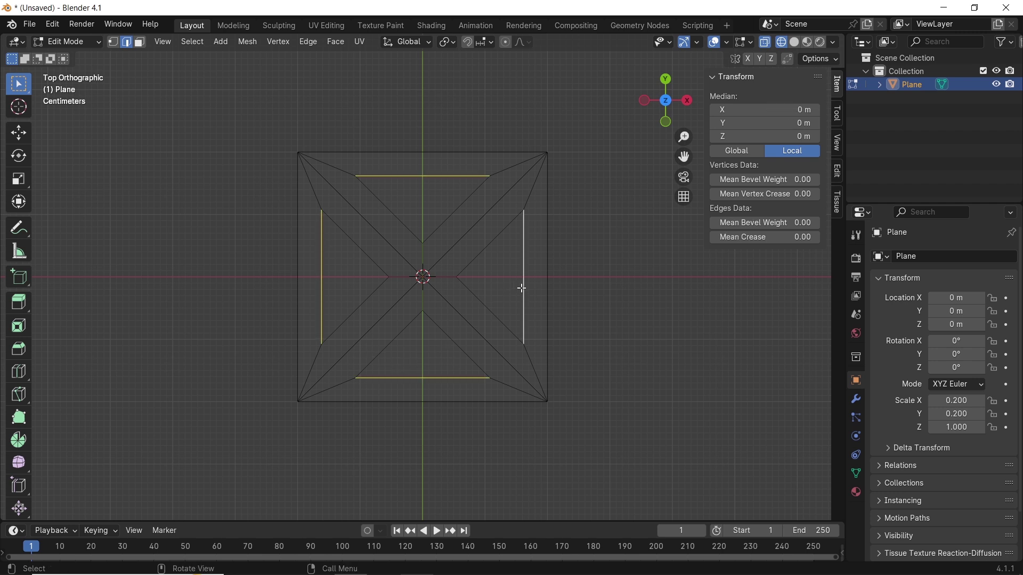
{"action": "key", "text": "ctrl+x"}
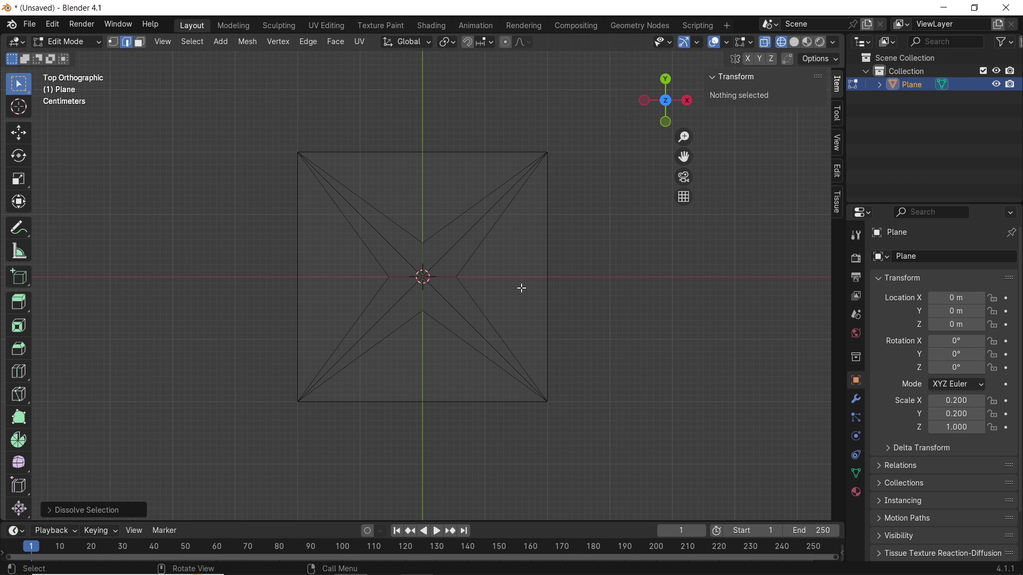
Select all vertices and merge them by distance
{"action": "left_click", "coordinate": [113, 42]}
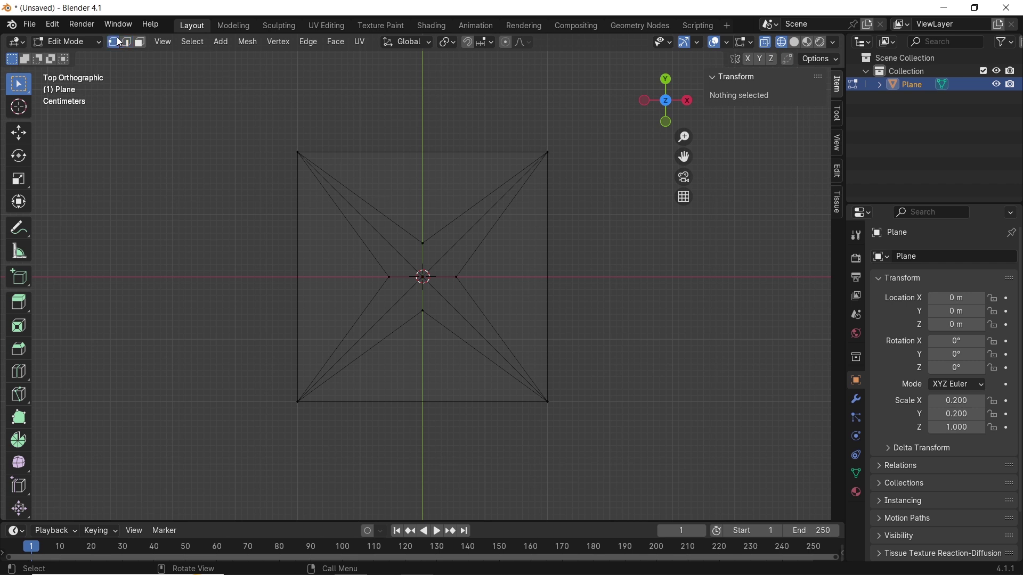
{"action": "key", "text": "a"}
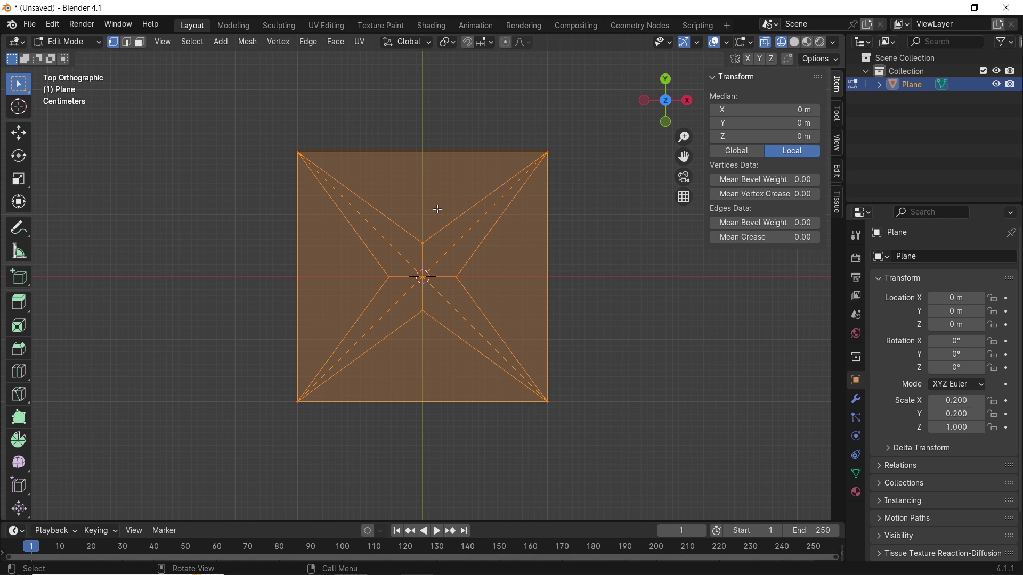
{"action": "key", "text": "m"}
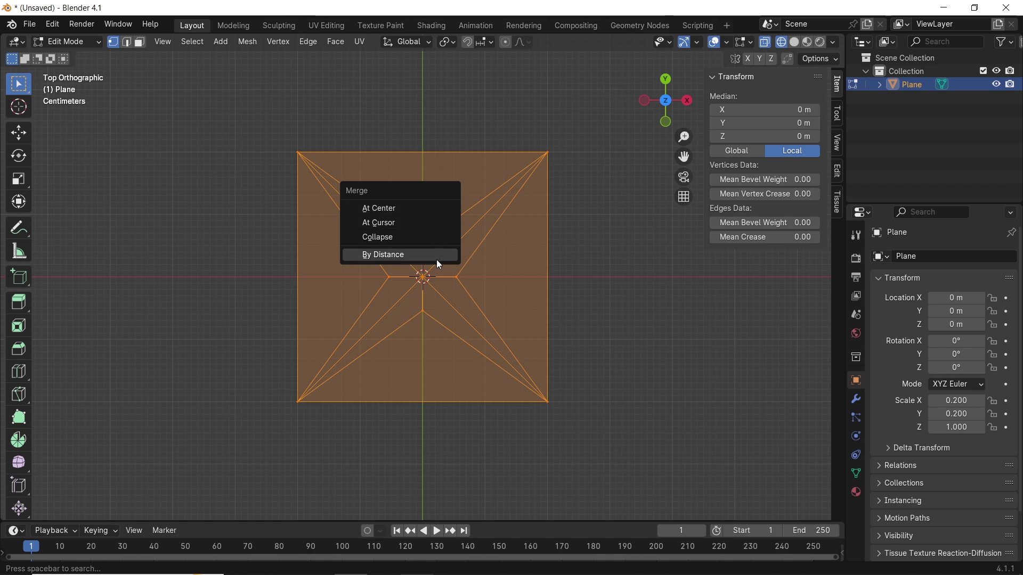
{"action": "left_click", "coordinate": [411, 256]}
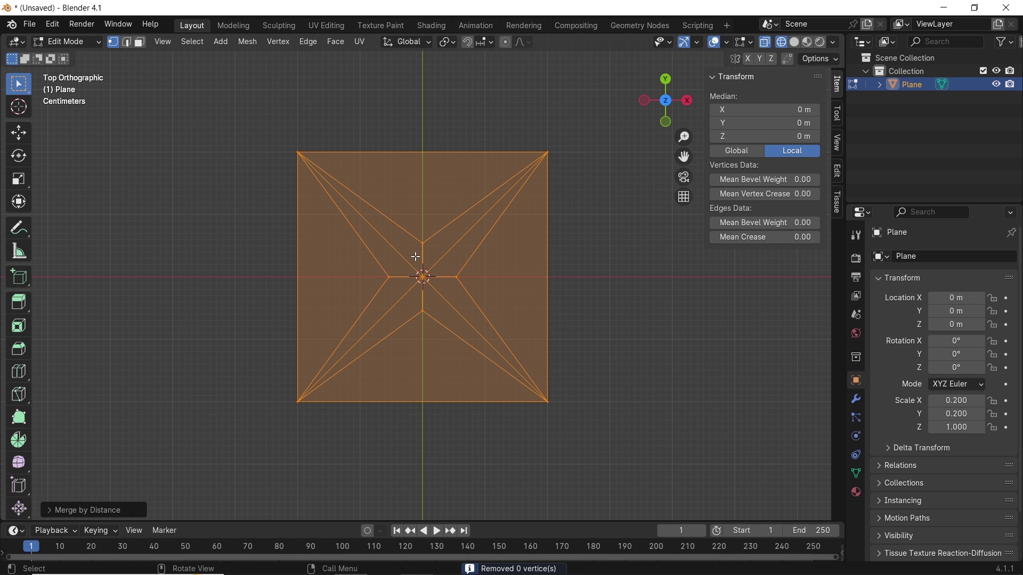
Scale the four inner vertices outward to widen the star points
{"action": "left_click", "coordinate": [456, 273]}
{"action": "left_click_drag", "start_coordinate": [415, 231], "coordinate": [434, 253], "text": "shift"}
{"action": "left_click_drag", "start_coordinate": [373, 267], "coordinate": [436, 320], "text": "shift"}
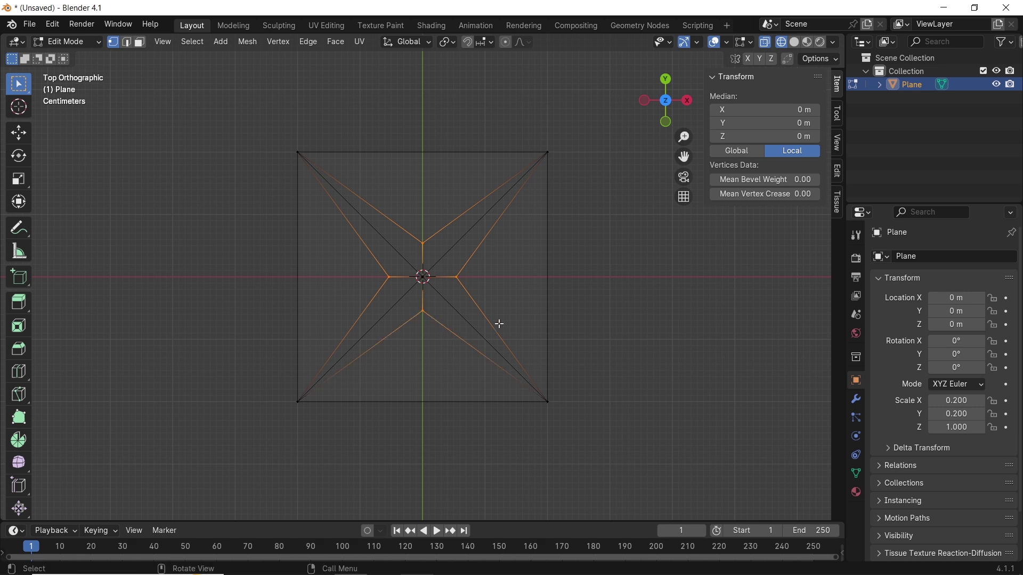
{"action": "key", "text": "s"}
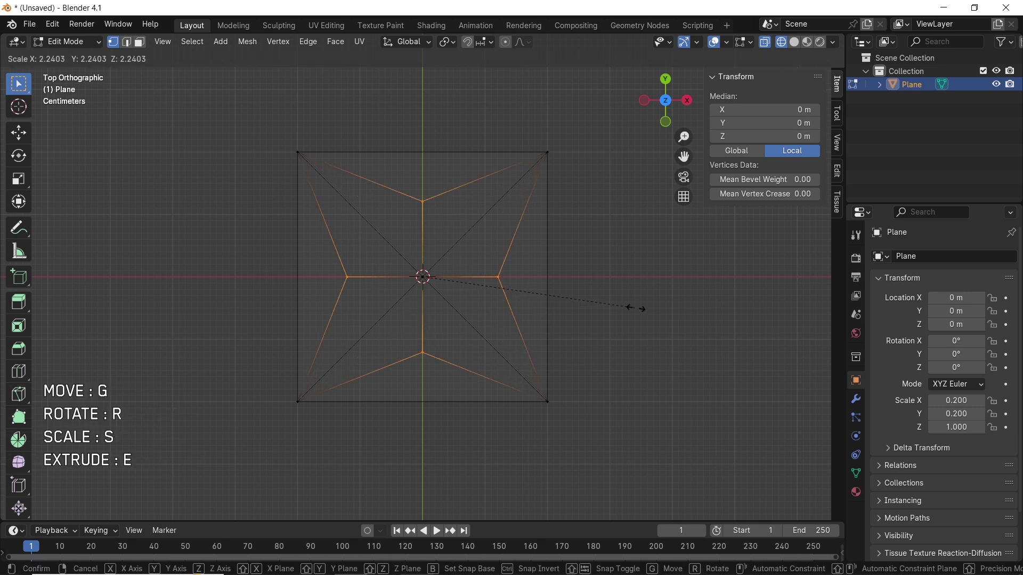
{"action": "left_click", "coordinate": [569, 294]}
In solid shading, raise the inner vertices along Z to a 0.0416 m peak
{"action": "middle_click_drag", "start_coordinate": [588, 345], "coordinate": [531, 243]}
{"action": "key", "text": "z"}
{"action": "left_click", "coordinate": [623, 225]}
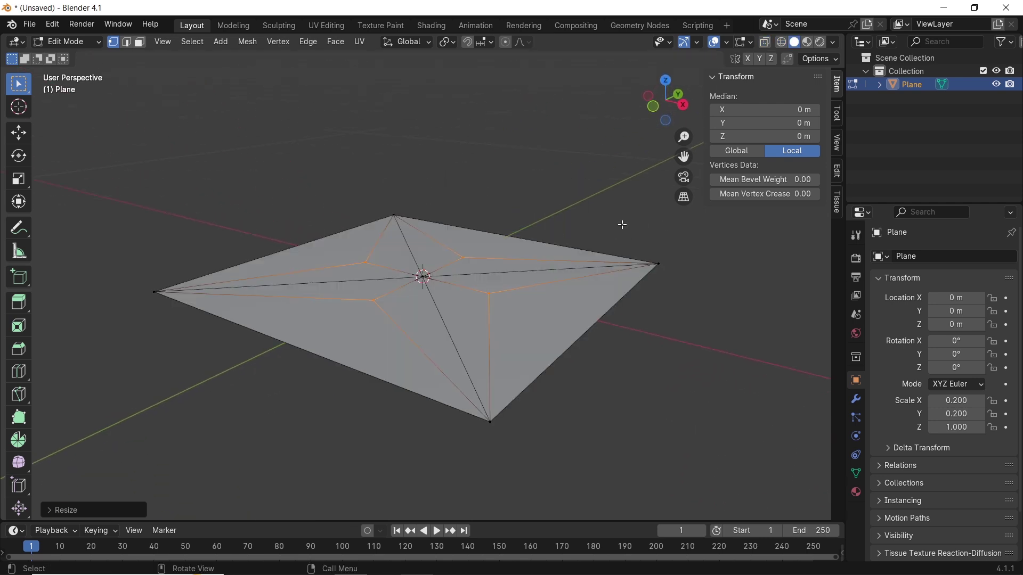
{"action": "key", "text": "g"}
{"action": "key", "text": "z"}
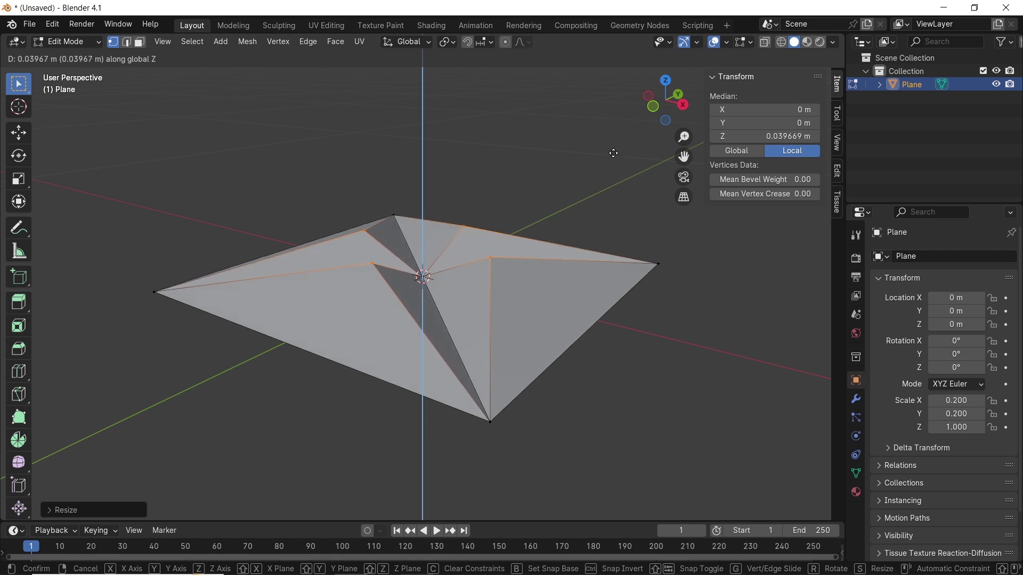
{"action": "left_click", "coordinate": [592, 153]}
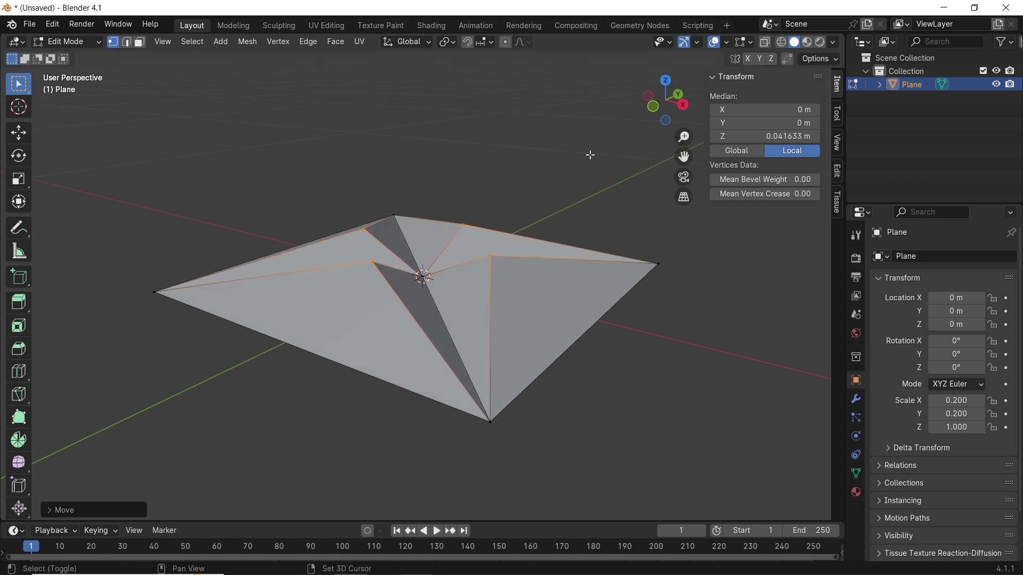
In Object Mode, add an Array modifier to the tile with Merge enabled
{"action": "key", "text": "Tab"}
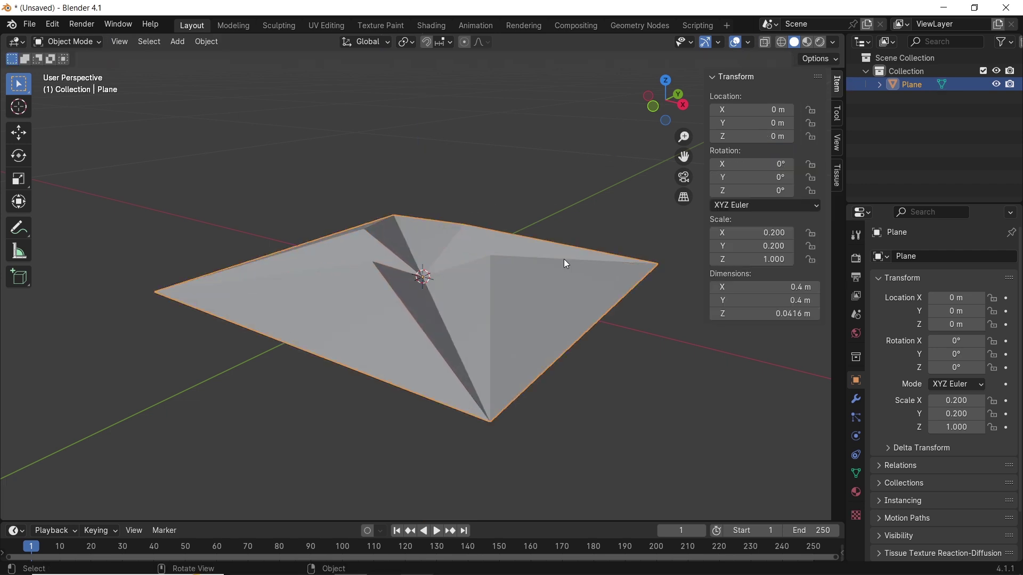
{"action": "middle_click_drag", "start_coordinate": [529, 258], "coordinate": [568, 294]}
{"action": "key", "text": "KP_7"}
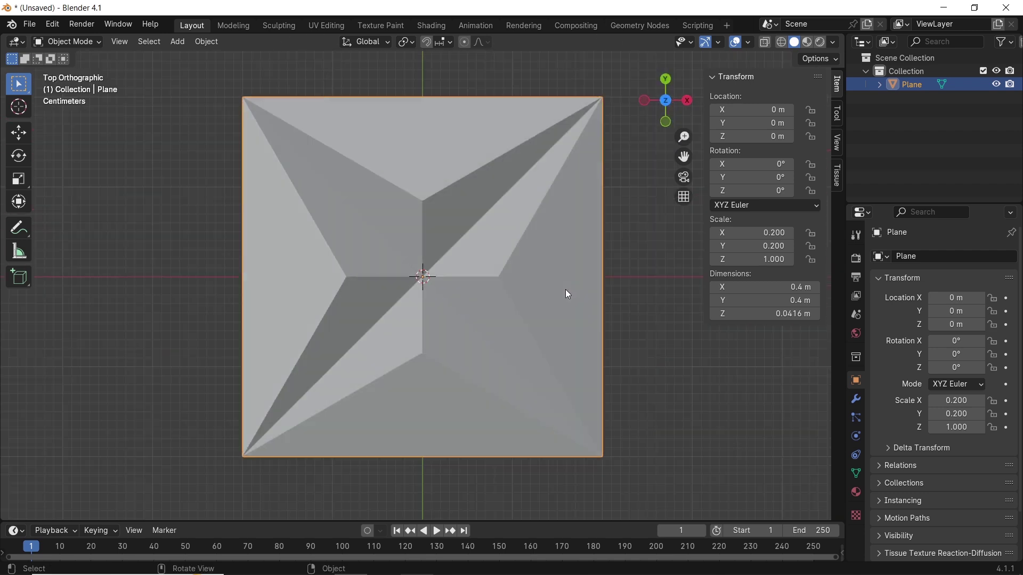
{"action": "scroll", "coordinate": [565, 289], "scroll_direction": "down", "scroll_amount": 3}
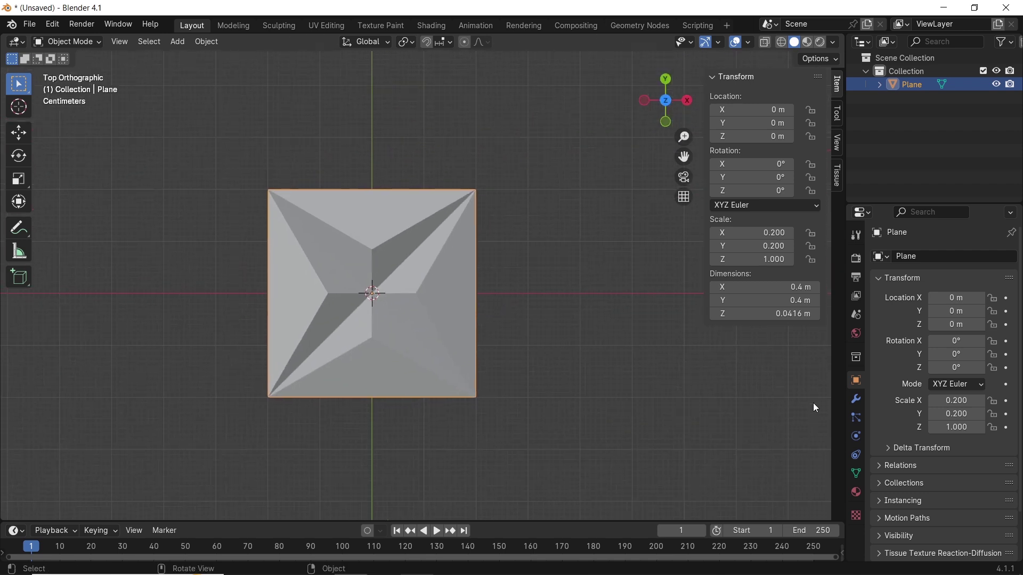
{"action": "left_click", "coordinate": [856, 399]}
{"action": "left_click", "coordinate": [899, 255]}
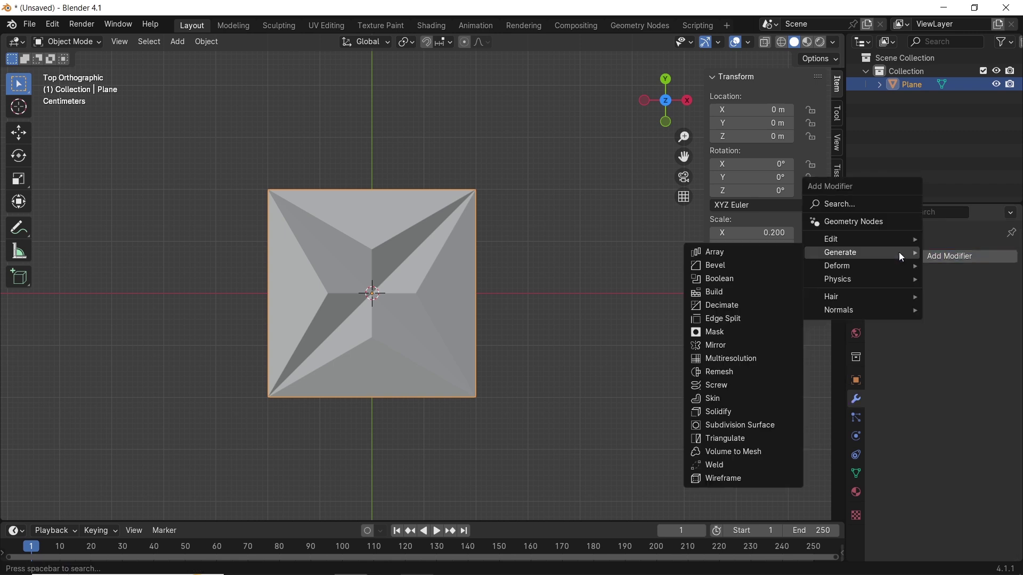
{"action": "left_click", "coordinate": [743, 252]}
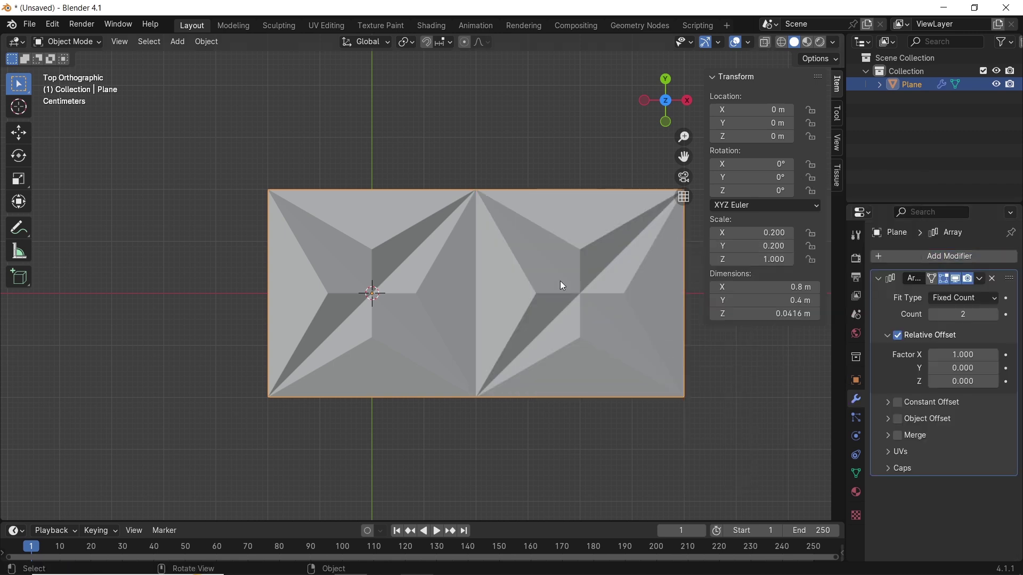
{"action": "left_click", "coordinate": [888, 437]}
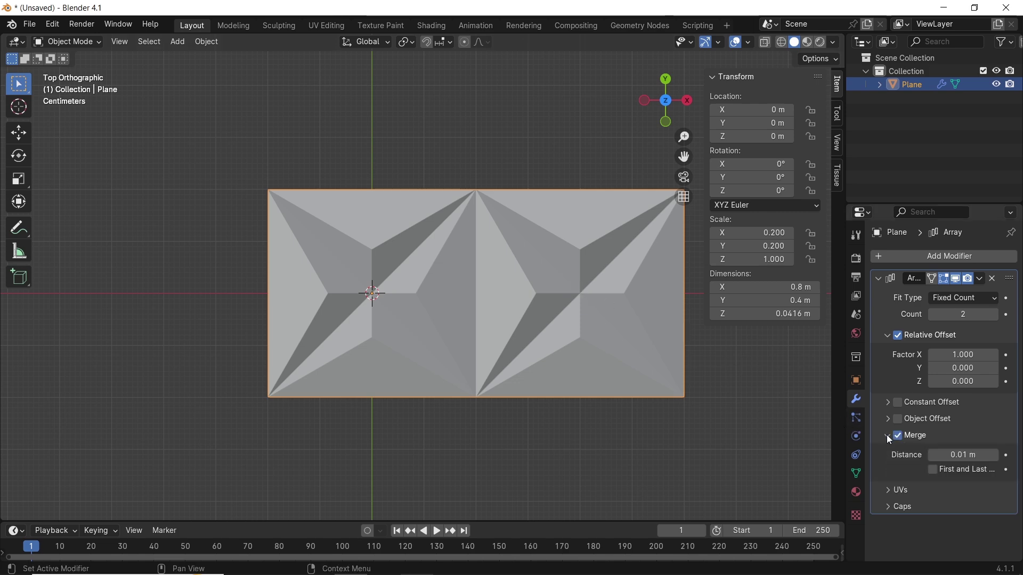
Add a second Array modifier with Relative Offset X 0 and Y 1
{"action": "left_click", "coordinate": [896, 258]}
{"action": "mouse_move", "coordinate": [897, 257]}
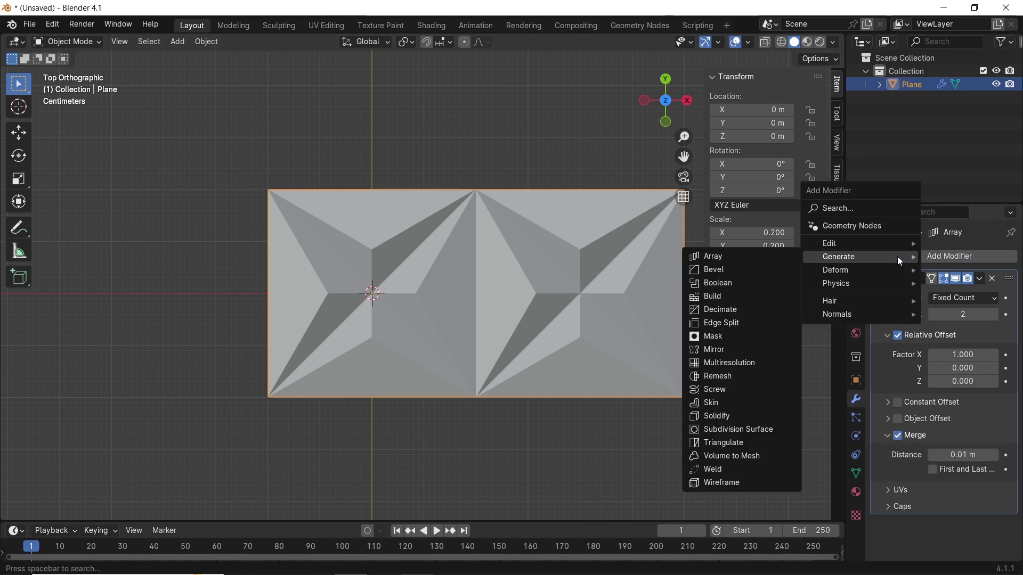
{"action": "left_click", "coordinate": [749, 257]}
{"action": "scroll", "coordinate": [900, 468], "scroll_direction": "down", "scroll_amount": 5}
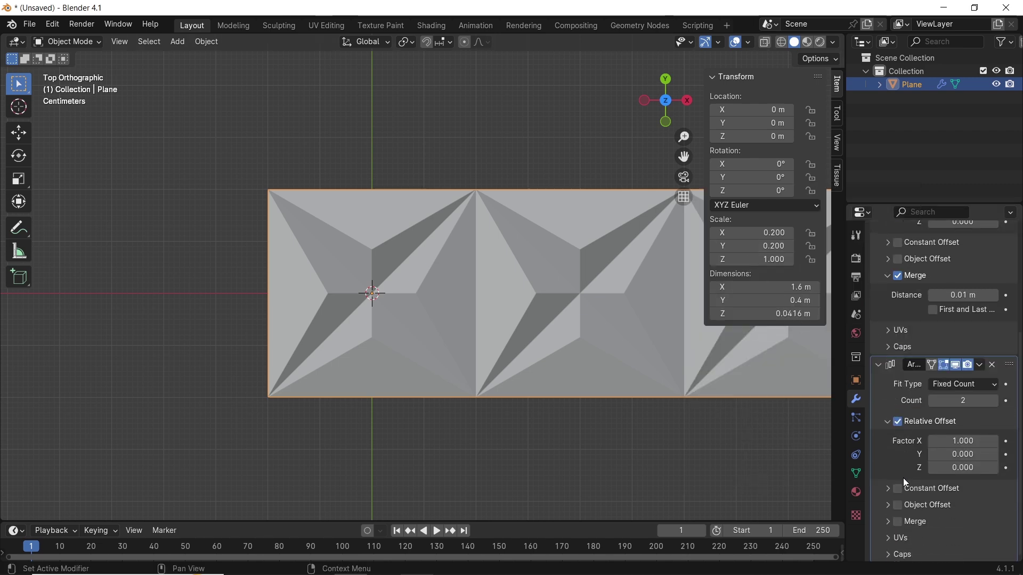
{"action": "left_click", "coordinate": [963, 443]}
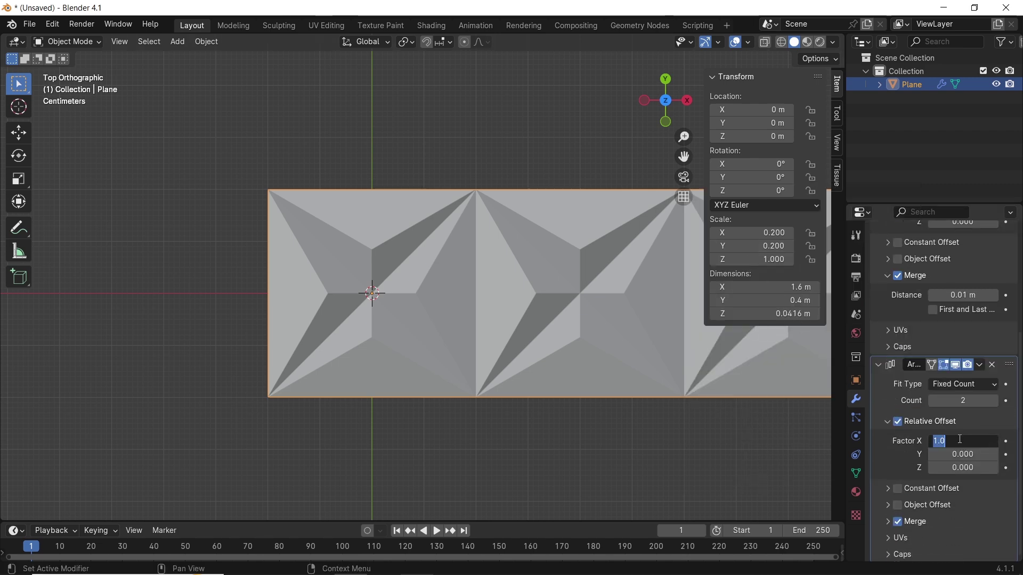
{"action": "type", "text": "0"}
{"action": "key", "text": "Tab"}
{"action": "type", "text": "1"}
{"action": "key", "text": "Return"}
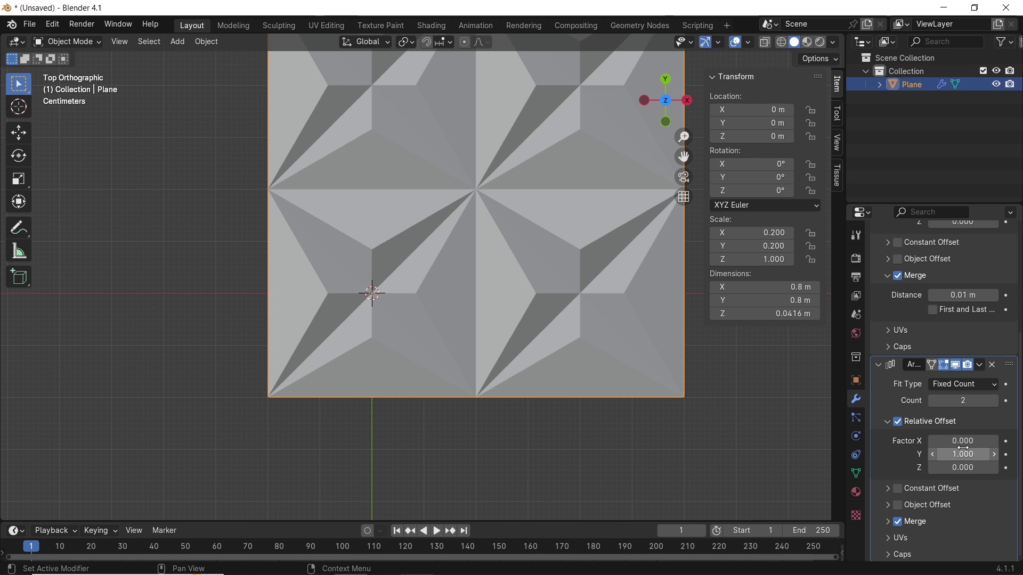
{"action": "scroll", "coordinate": [568, 338], "scroll_direction": "down", "scroll_amount": 2}
{"action": "scroll", "coordinate": [565, 384], "scroll_direction": "up", "scroll_amount": 4, "text": "shift"}
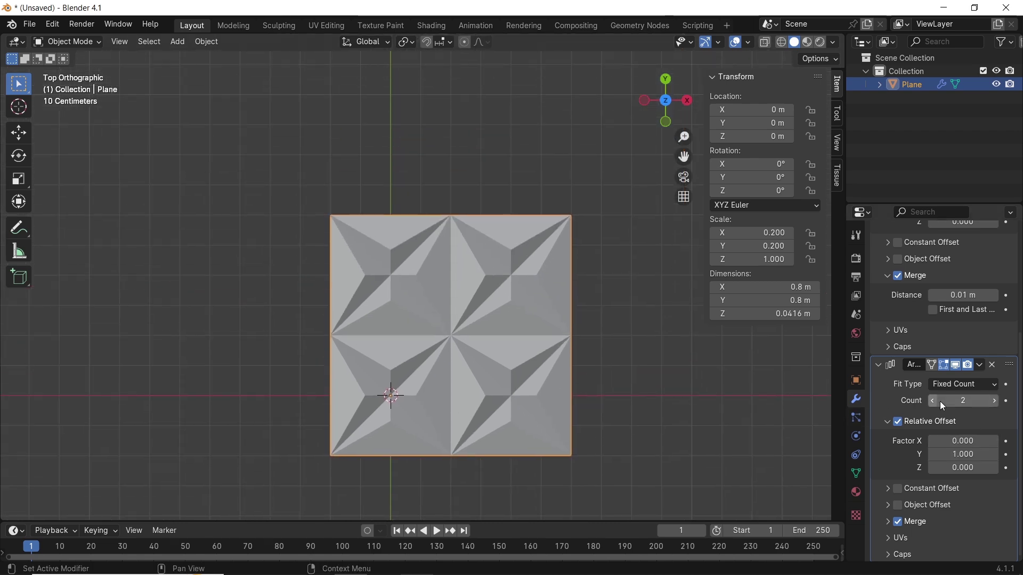
Set the second Array's Count to 3, hide the sidebar, and enable Cavity shading
{"action": "left_click", "coordinate": [992, 400]}
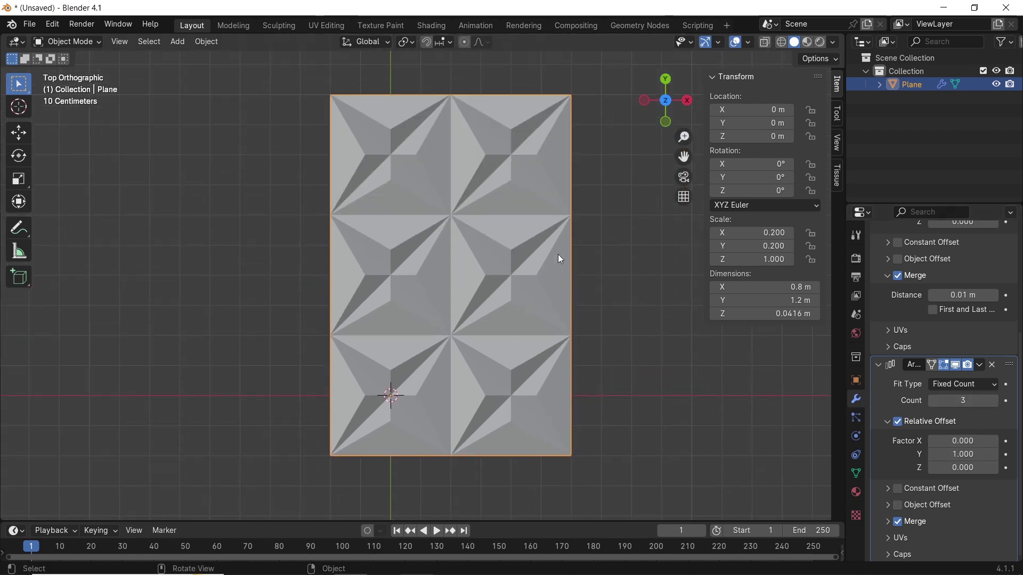
{"action": "key", "text": "n"}
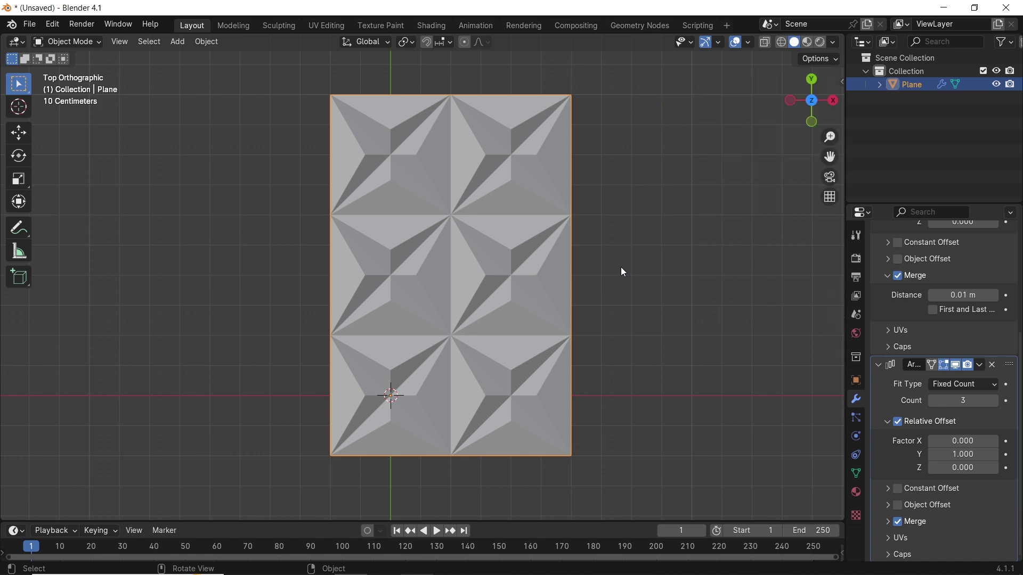
{"action": "left_click", "coordinate": [834, 42]}
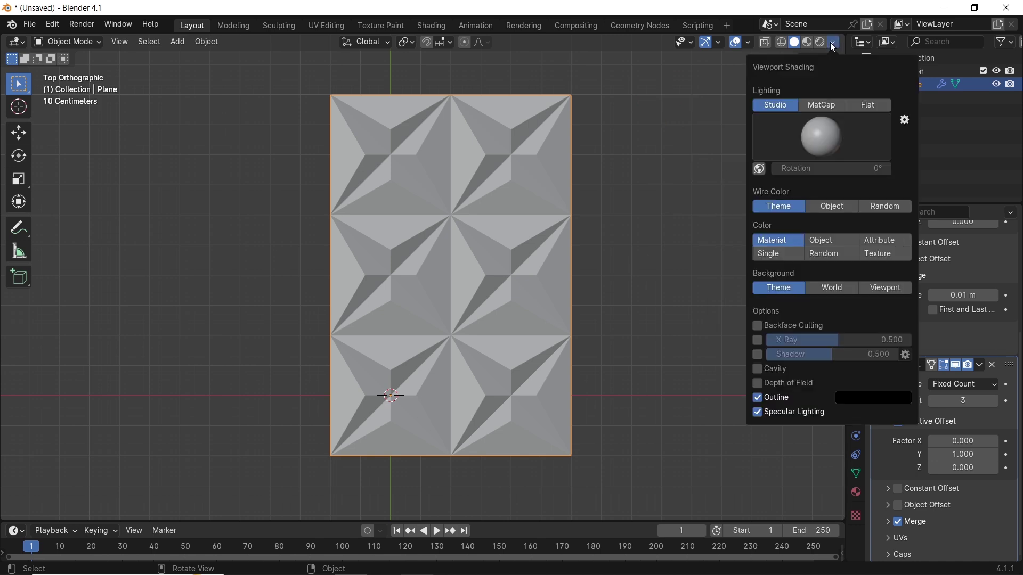
{"action": "left_click", "coordinate": [759, 369]}
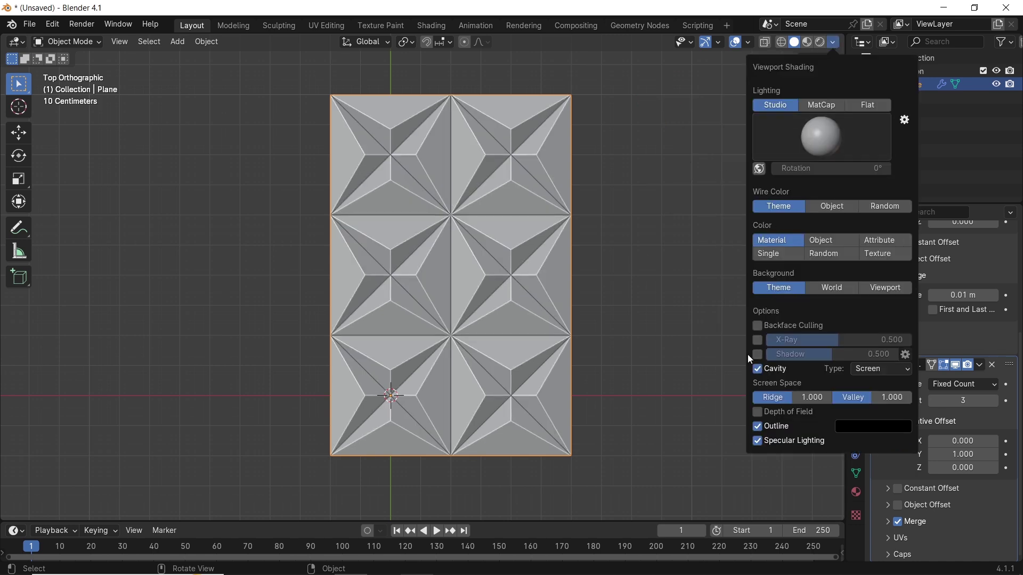
{"action": "key", "text": "shift+a"}
Add a cube and set all its dimensions to 0.02 m
{"action": "mouse_move", "coordinate": [580, 228]}
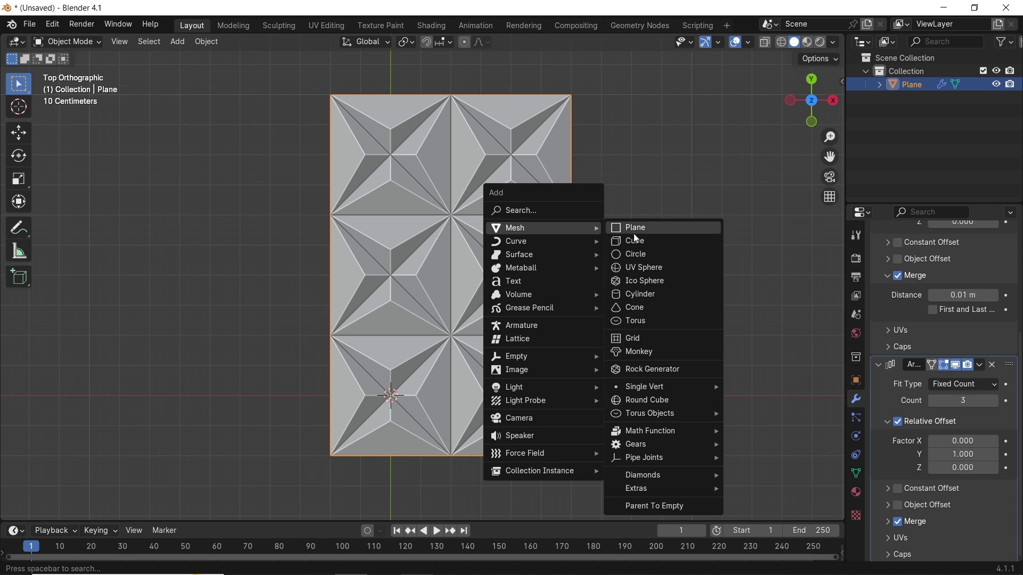
{"action": "left_click", "coordinate": [636, 241]}
{"action": "key", "text": "s"}
{"action": "left_click", "coordinate": [457, 382]}
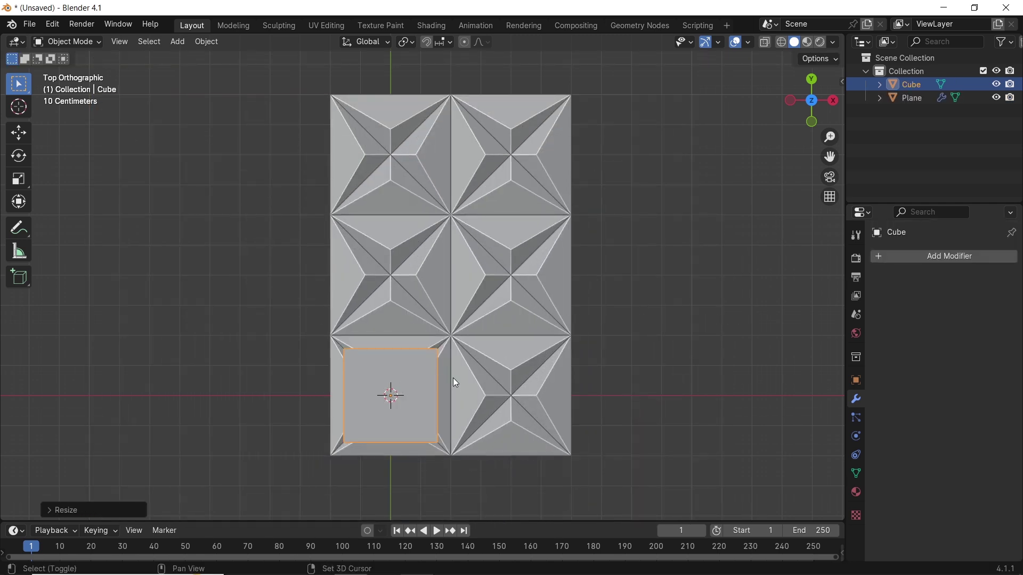
{"action": "middle_click_drag", "start_coordinate": [457, 383], "coordinate": [522, 251]}
{"action": "key", "text": "s"}
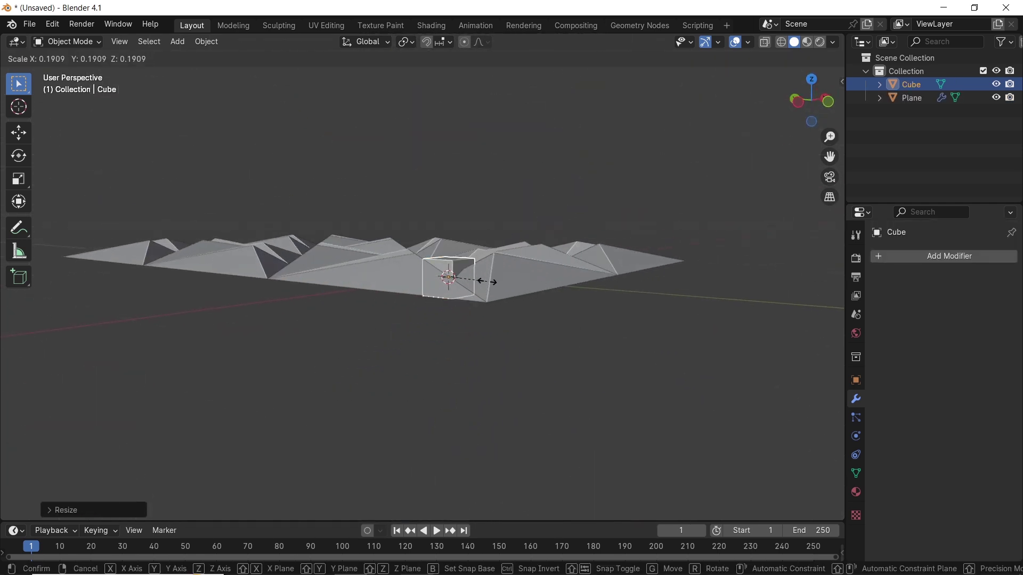
{"action": "left_click", "coordinate": [487, 282]}
{"action": "key", "text": "n"}
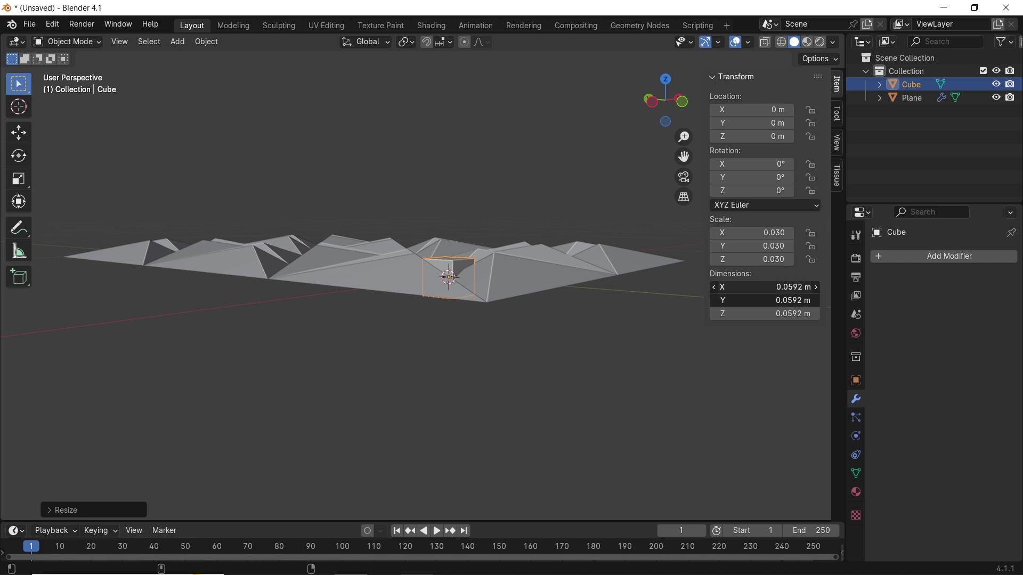
{"action": "left_click_drag", "start_coordinate": [788, 289], "coordinate": [788, 314]}
{"action": "type", "text": "0.02"}
{"action": "key", "text": "Return"}
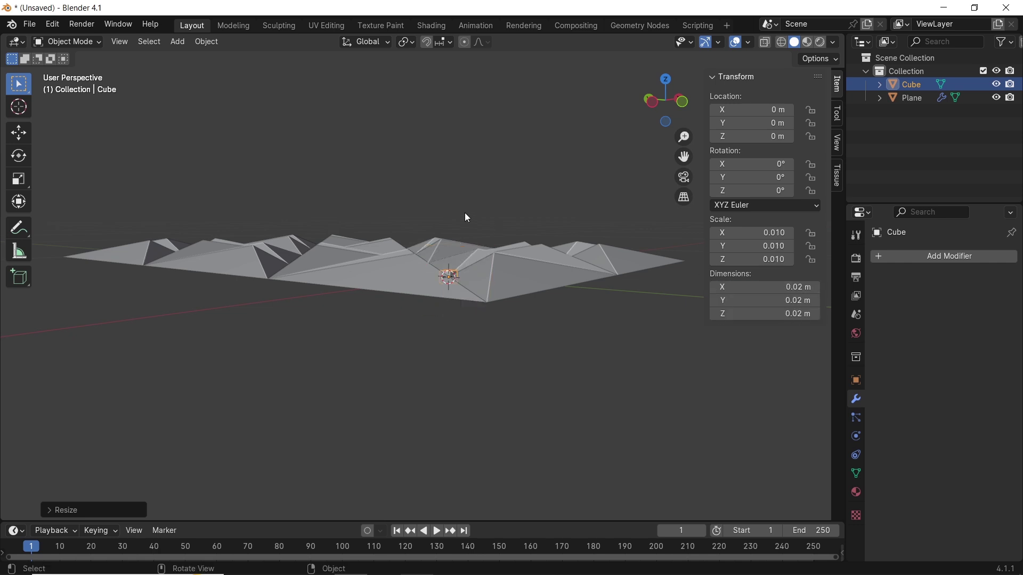
Enable vertex snapping and snap the cube to the panel's bottom-left corner
{"action": "left_click", "coordinate": [429, 43]}
{"action": "left_click", "coordinate": [445, 46]}
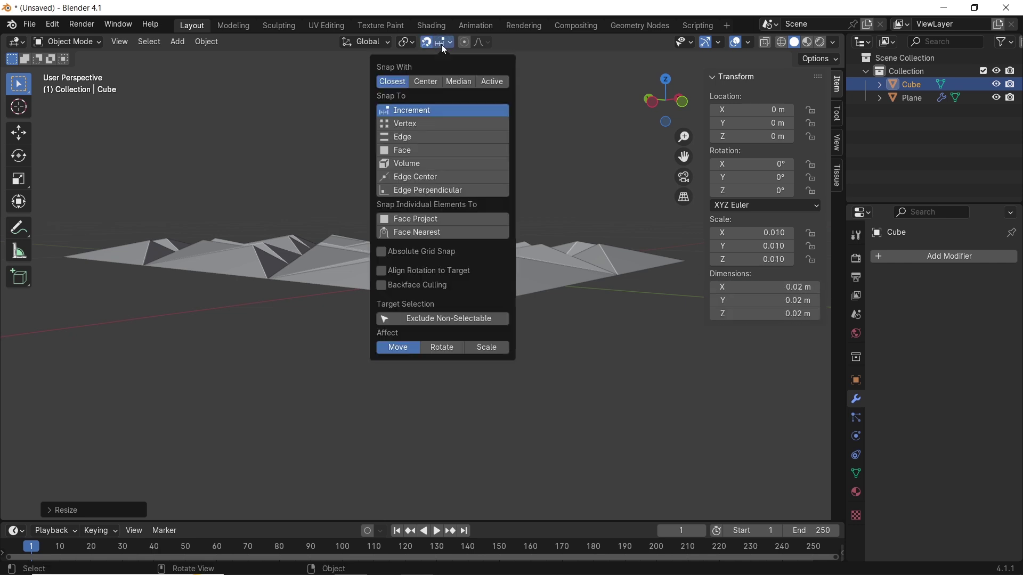
{"action": "left_click", "coordinate": [421, 123]}
{"action": "middle_click_drag", "start_coordinate": [449, 136], "coordinate": [505, 270]}
{"action": "key", "text": "g"}
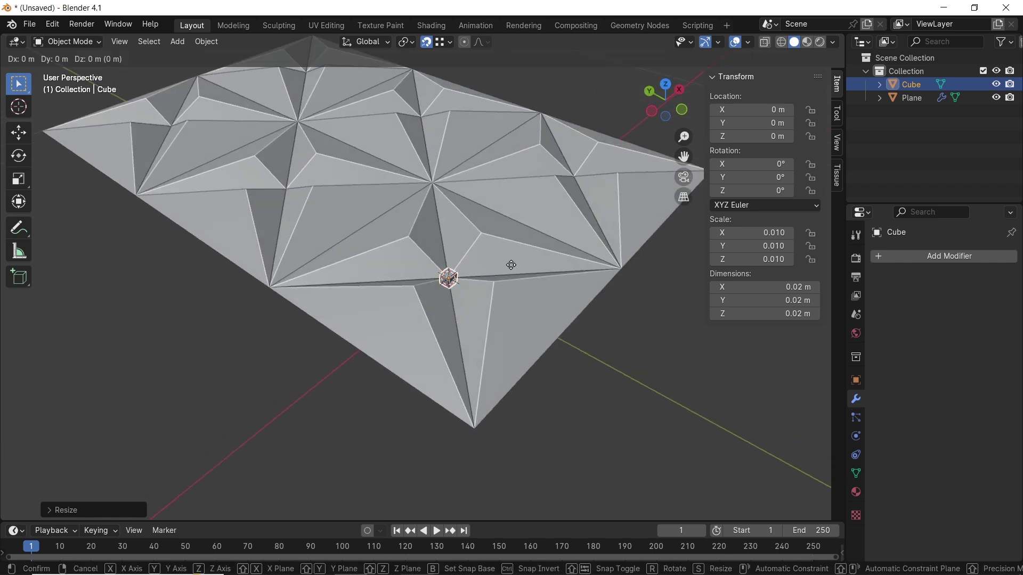
{"action": "key", "text": "shift+z"}
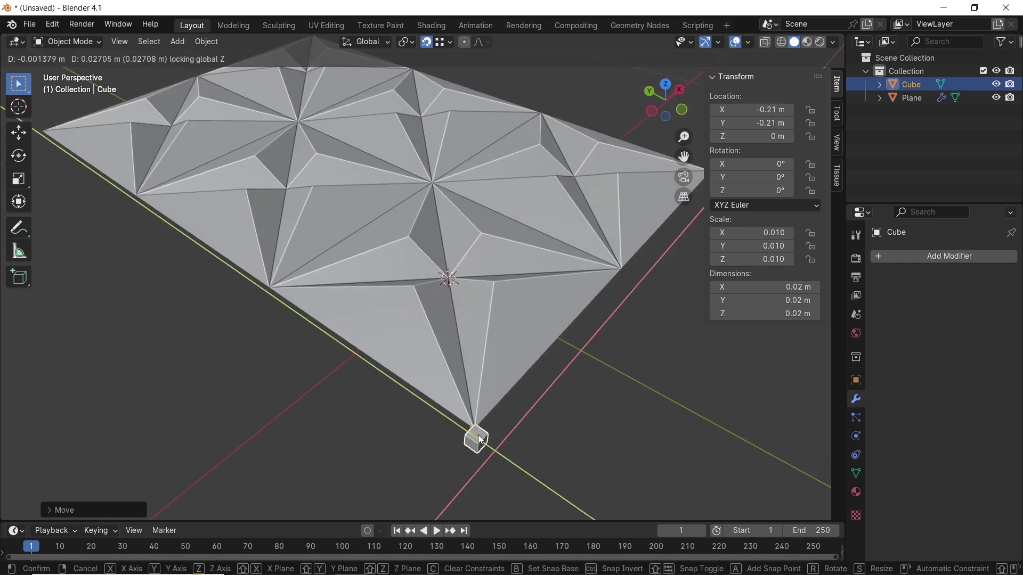
{"action": "left_click", "coordinate": [481, 440]}
Widen the cube to 0.05 m in X and Y and re-seat it at the corner
{"action": "middle_click_drag", "start_coordinate": [536, 433], "coordinate": [586, 373]}
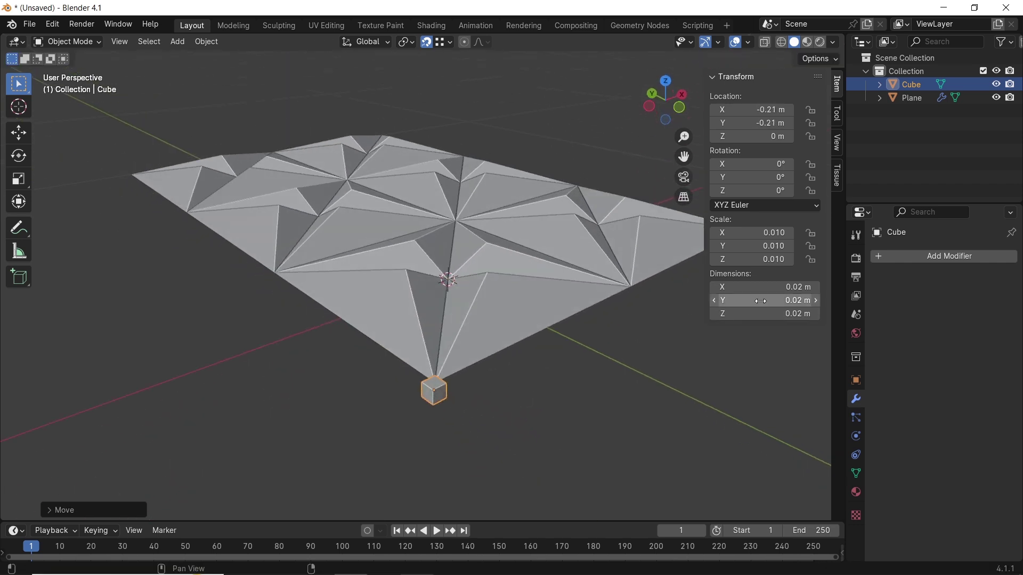
{"action": "left_click_drag", "start_coordinate": [760, 301], "coordinate": [769, 288]}
{"action": "middle_click_drag", "start_coordinate": [453, 375], "coordinate": [391, 379]}
{"action": "key", "text": "g"}
{"action": "key", "text": "shift+z"}
{"action": "left_click", "coordinate": [363, 371]}
{"action": "key", "text": "g"}
{"action": "key", "text": "shift+z"}
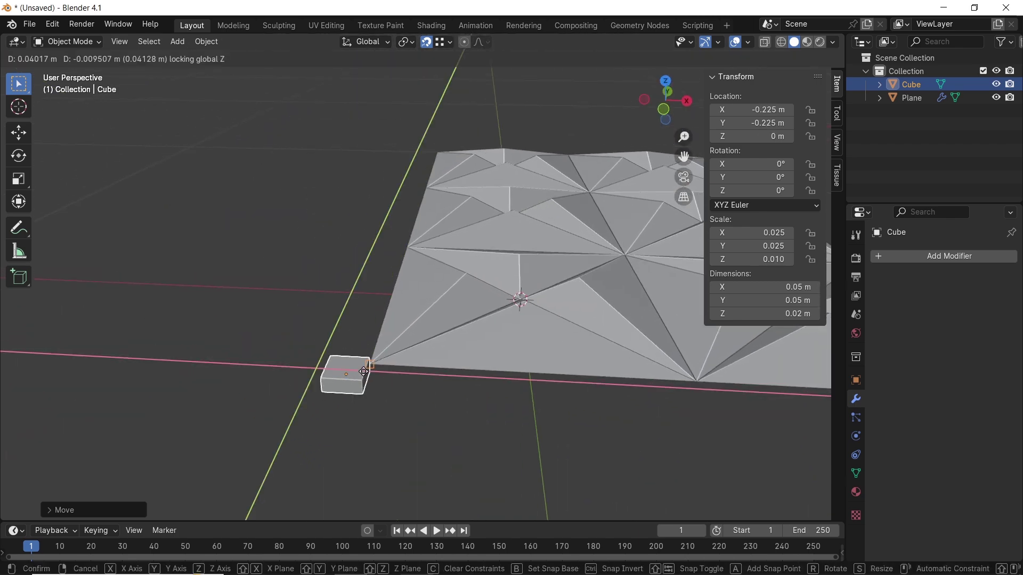
{"action": "left_click", "coordinate": [367, 375]}
Lower the cube to Z -0.01 m and enter Edit Mode in top view
{"action": "middle_click_drag", "start_coordinate": [385, 386], "coordinate": [303, 304]}
{"action": "key", "text": "g"}
{"action": "key", "text": "z"}
{"action": "left_click", "coordinate": [320, 317]}
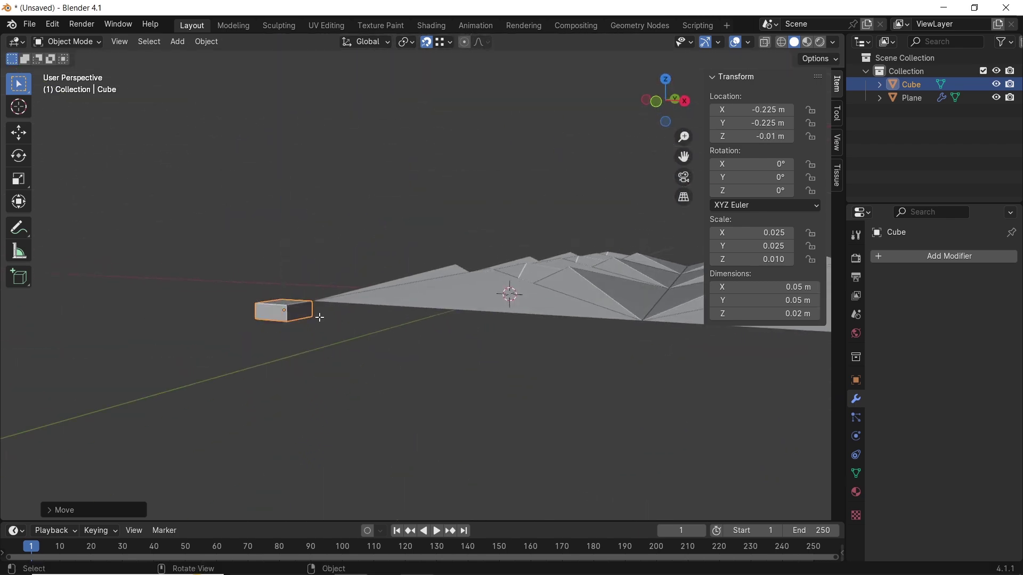
{"action": "key", "text": "Tab"}
{"action": "middle_click_drag", "start_coordinate": [354, 366], "coordinate": [515, 402]}
{"action": "key", "text": "KP_7"}
Stretch the cube along X into a bar along the panel's bottom edge
{"action": "key", "text": "g"}
{"action": "key", "text": "x"}
{"action": "left_click", "coordinate": [599, 371]}
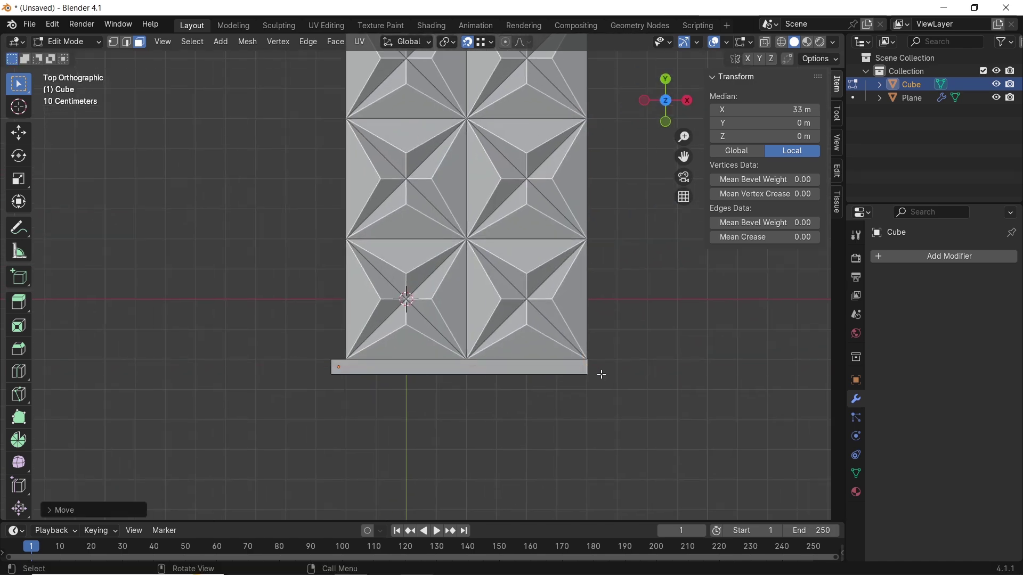
{"action": "key", "text": "g"}
{"action": "key", "text": "x"}
{"action": "left_click", "coordinate": [614, 372]}
{"action": "middle_click_drag", "start_coordinate": [615, 372], "coordinate": [405, 320]}
Duplicate the bar along Y and place the copy against the panel's edge
{"action": "key", "text": "shift+d"}
{"action": "key", "text": "y"}
{"action": "left_click", "coordinate": [612, 442]}
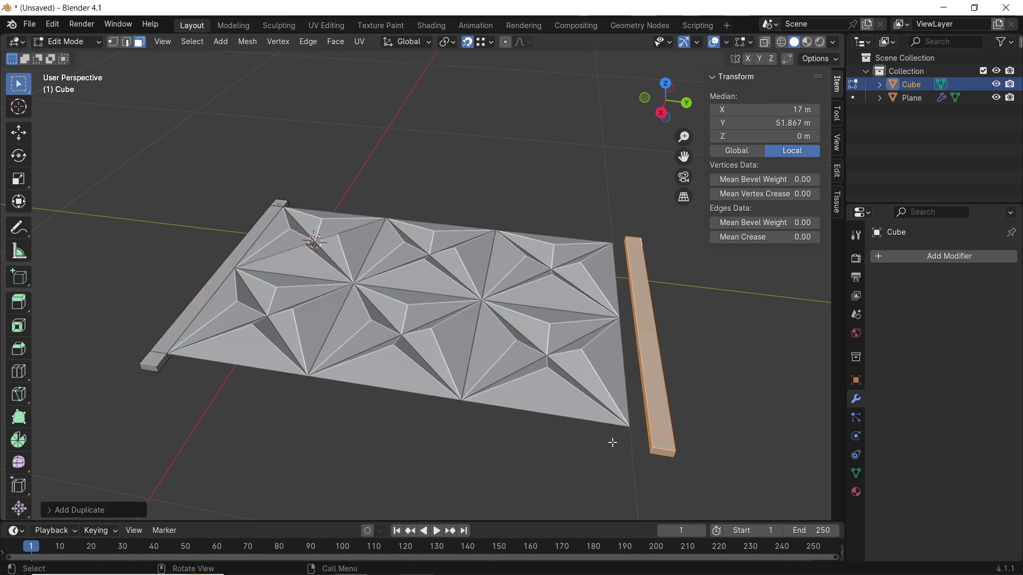
{"action": "key", "text": "g"}
{"action": "key", "text": "y"}
{"action": "left_click", "coordinate": [619, 453]}
{"action": "left_click", "coordinate": [592, 451]}
{"action": "middle_click_drag", "start_coordinate": [591, 452], "coordinate": [557, 409]}
Bridge the first pair of facing bar end faces
{"action": "left_click", "coordinate": [706, 328]}
{"action": "middle_click_drag", "start_coordinate": [705, 329], "coordinate": [268, 351]}
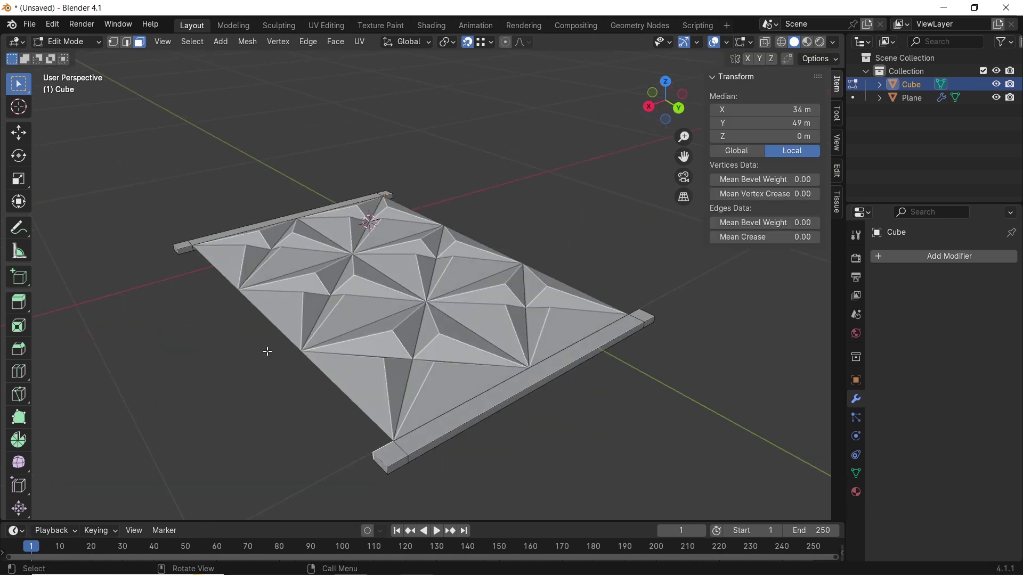
{"action": "right_click", "coordinate": [187, 250]}
{"action": "left_click", "coordinate": [160, 351]}
{"action": "middle_click_drag", "start_coordinate": [160, 351], "coordinate": [526, 273]}
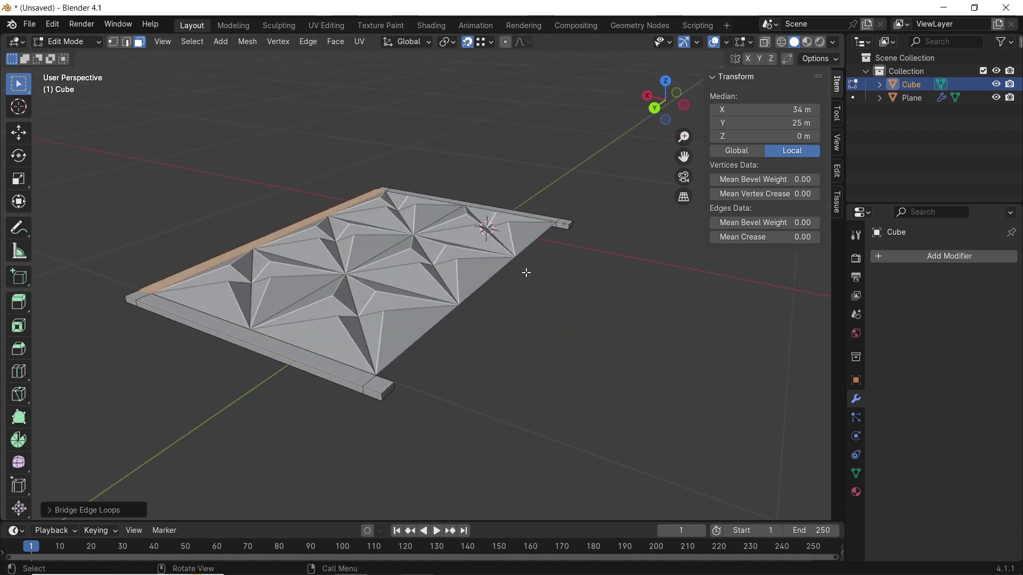
Bridge the last pair of bar end faces and return to Object Mode
{"action": "left_click", "coordinate": [561, 225]}
{"action": "middle_click_drag", "start_coordinate": [456, 323], "coordinate": [574, 275]}
{"action": "right_click", "coordinate": [276, 309]}
{"action": "left_click", "coordinate": [277, 308]}
{"action": "key", "text": "Tab"}
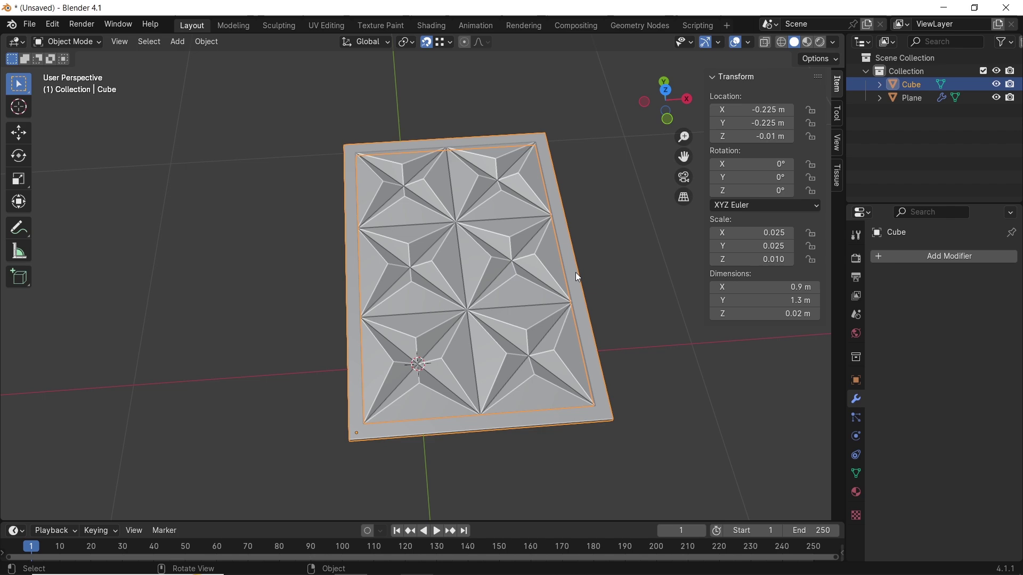
{"action": "key", "text": "KP_7"}
Convert the star-tile plane to a mesh and join it with the frame
{"action": "left_click", "coordinate": [628, 257]}
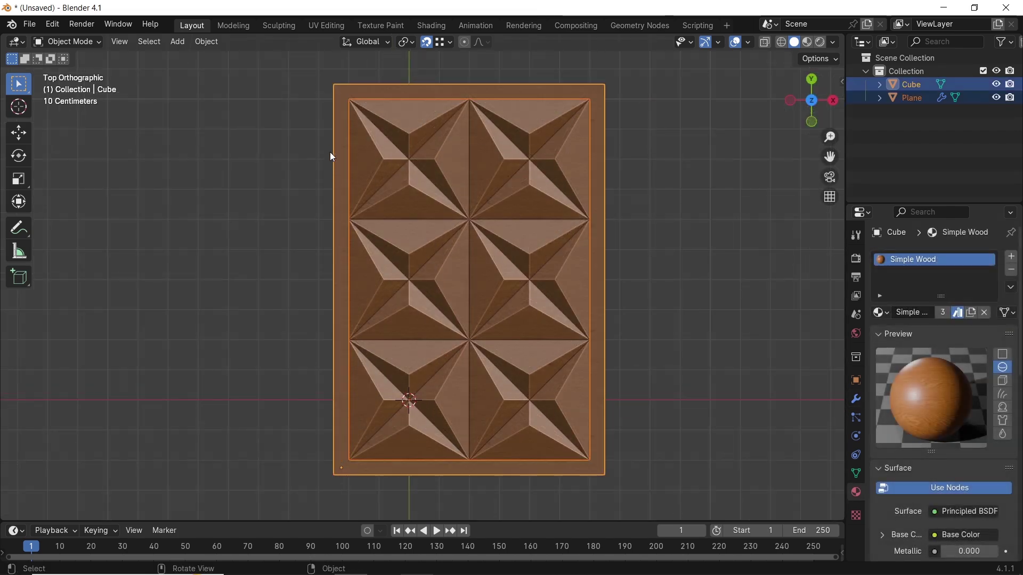
{"action": "left_click", "coordinate": [213, 41]}
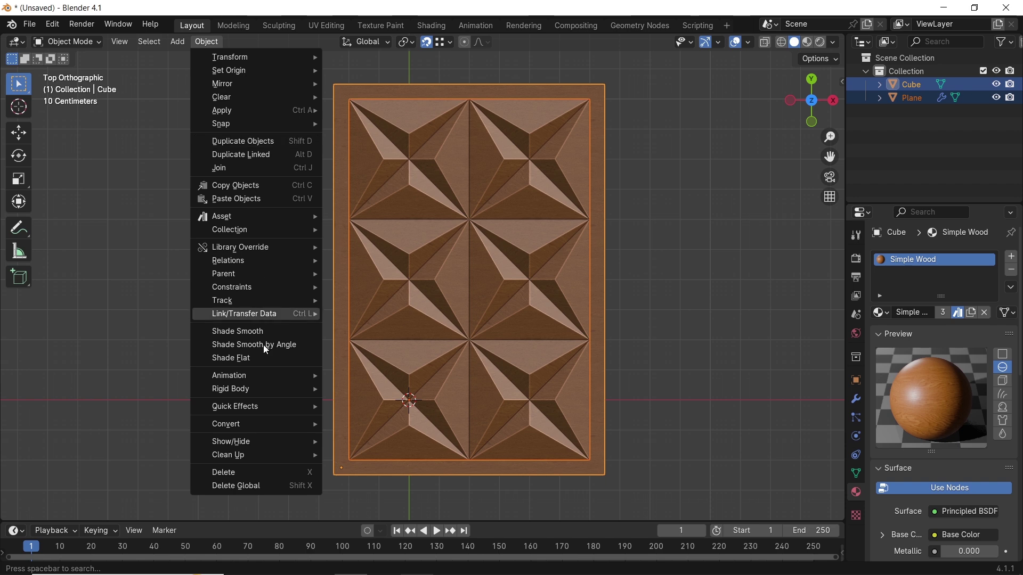
{"action": "mouse_move", "coordinate": [260, 433]}
{"action": "left_click", "coordinate": [353, 438]}
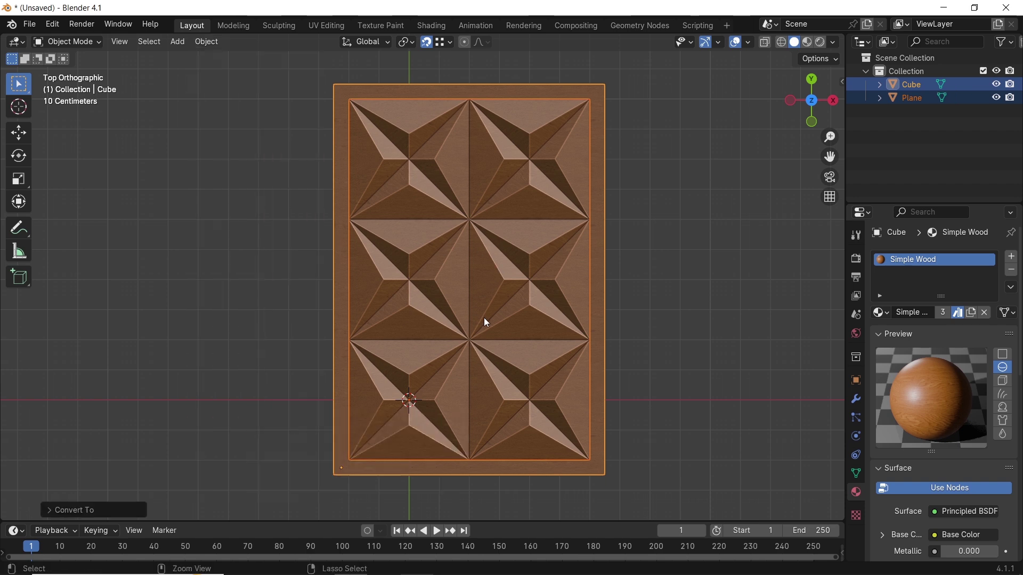
{"action": "key", "text": "ctrl+j"}
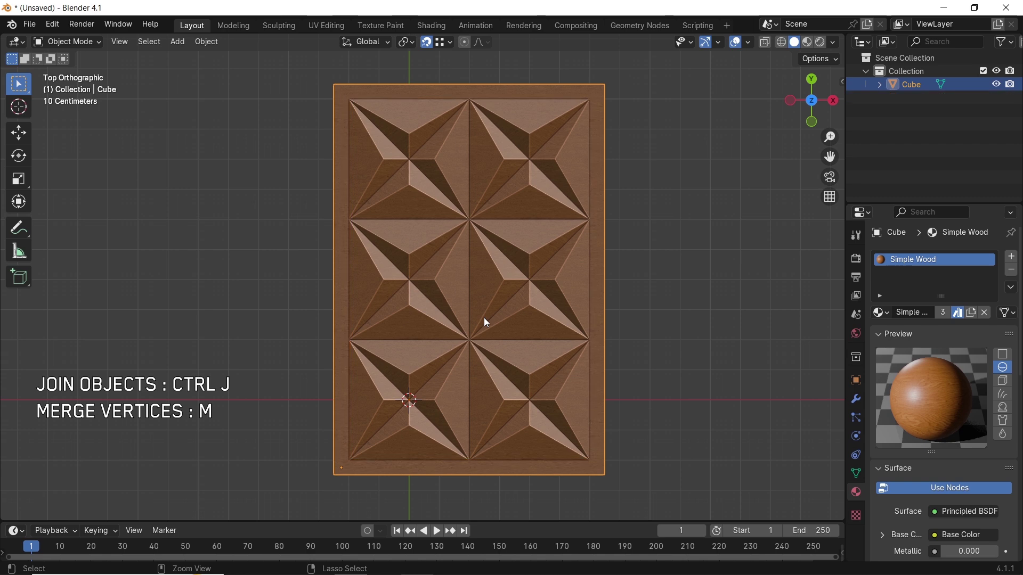
{"action": "middle_click_drag", "start_coordinate": [633, 256], "coordinate": [619, 275], "text": "shift"}
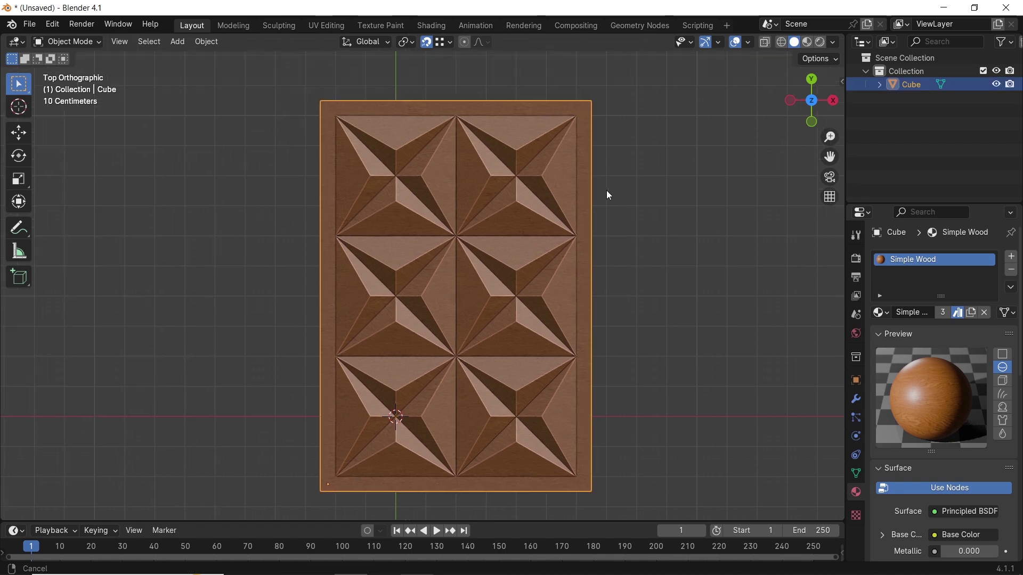
Merge the joined mesh's vertices by distance, trying a larger merge distance
{"action": "key", "text": "Tab"}
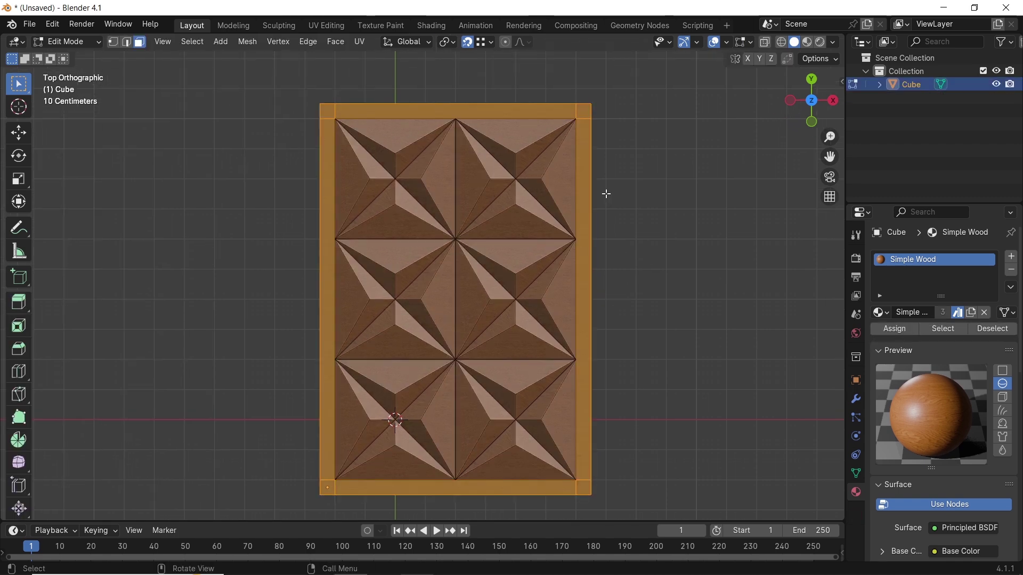
{"action": "key", "text": "1"}
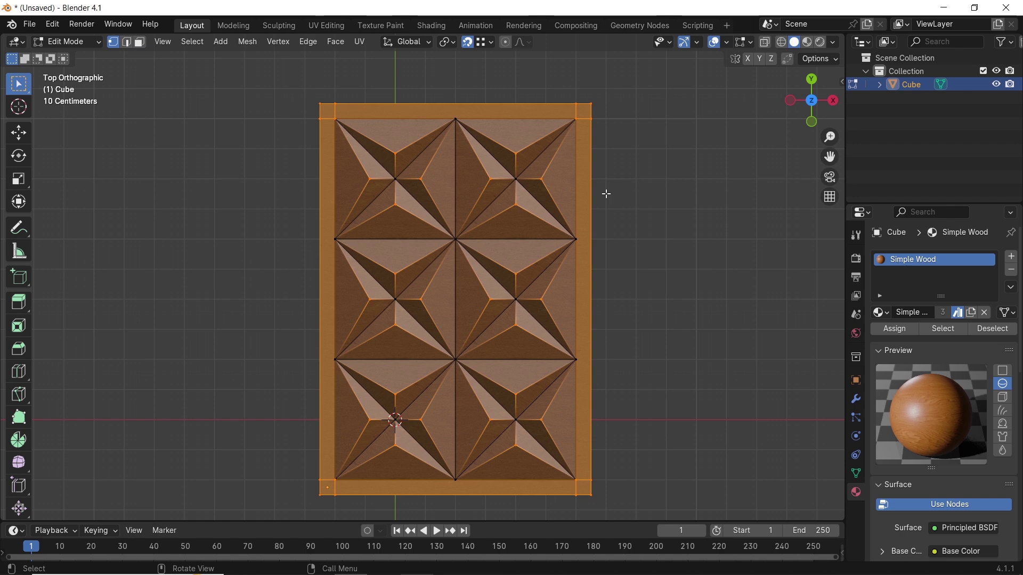
{"action": "key", "text": "m"}
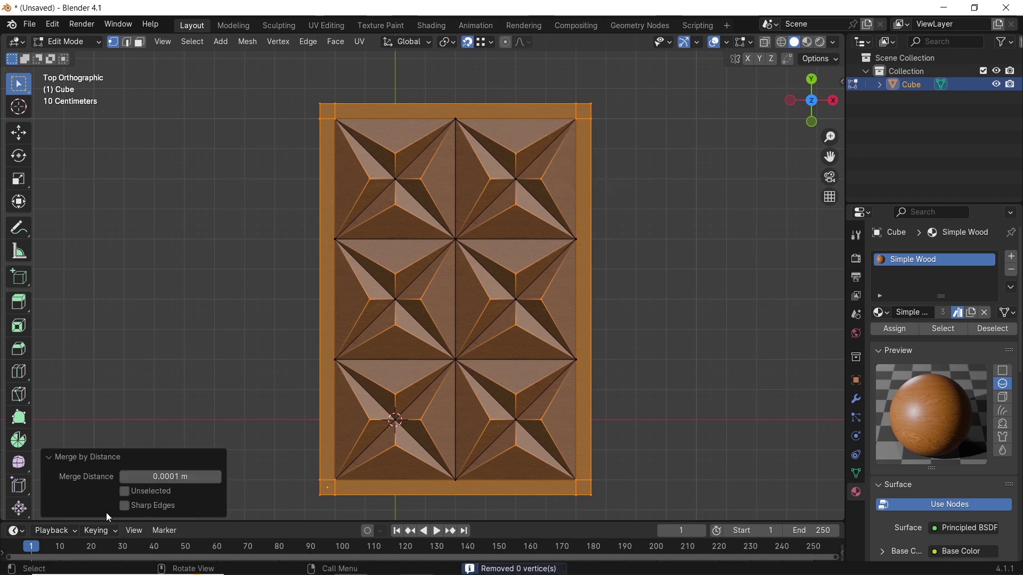
{"action": "left_click", "coordinate": [107, 512]}
{"action": "left_click_drag", "start_coordinate": [170, 477], "coordinate": [255, 477]}
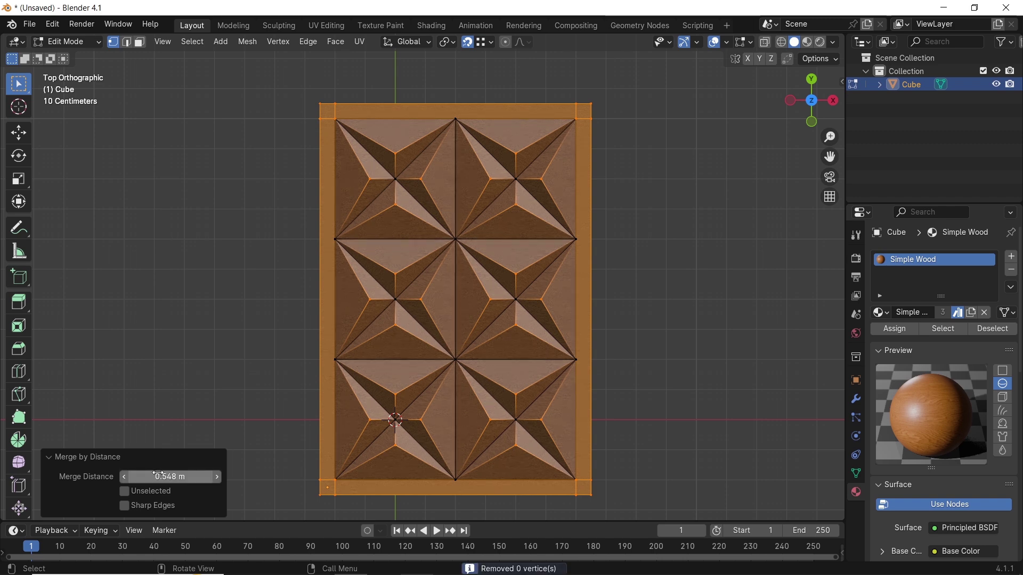
{"action": "key", "text": "ctrl+z"}
Return to Object Mode and switch the viewport to a darker studio lighting
{"action": "key", "text": "Tab"}
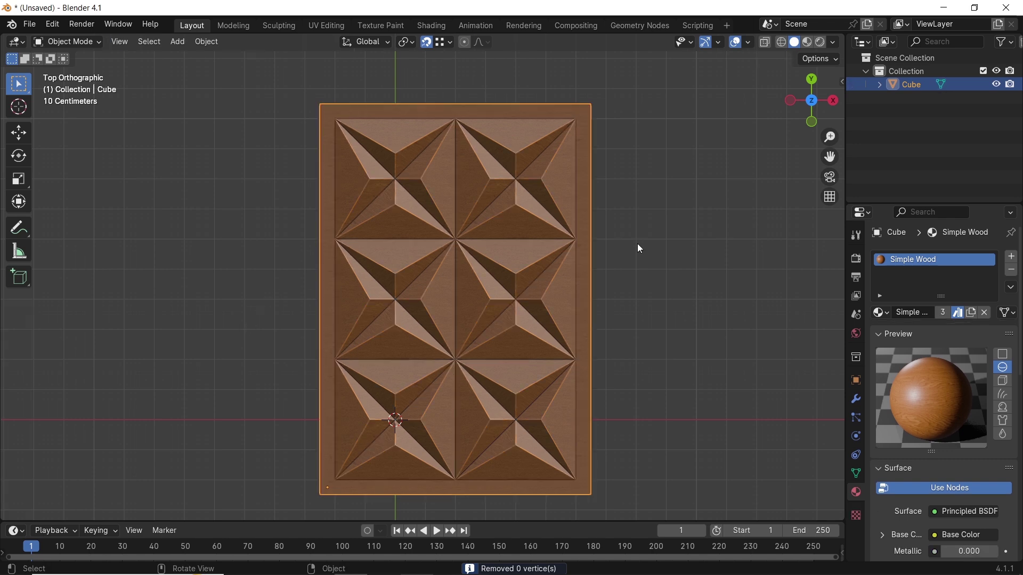
{"action": "middle_click_drag", "start_coordinate": [623, 298], "coordinate": [589, 216]}
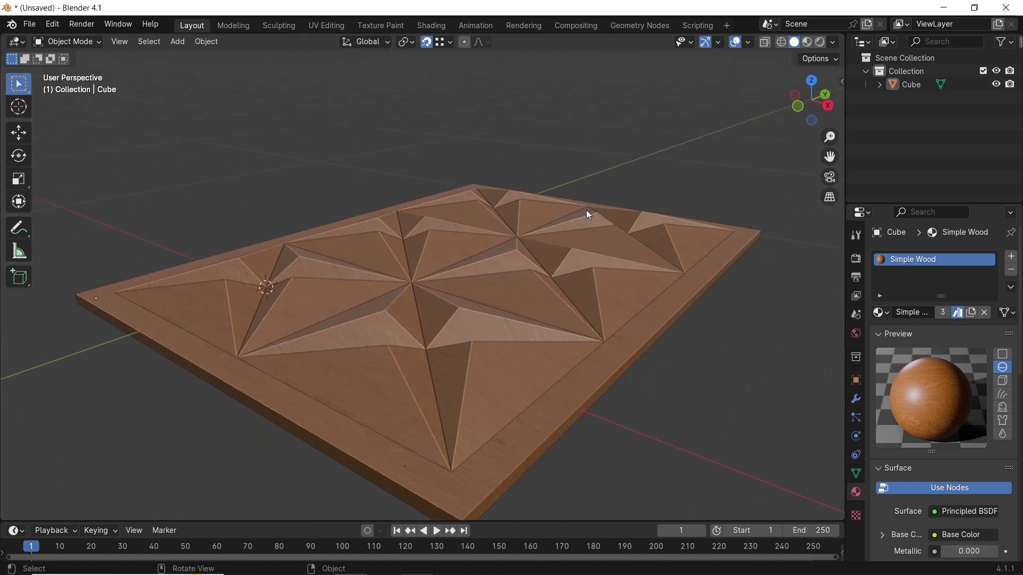
{"action": "left_click", "coordinate": [832, 42]}
{"action": "left_click", "coordinate": [796, 145]}
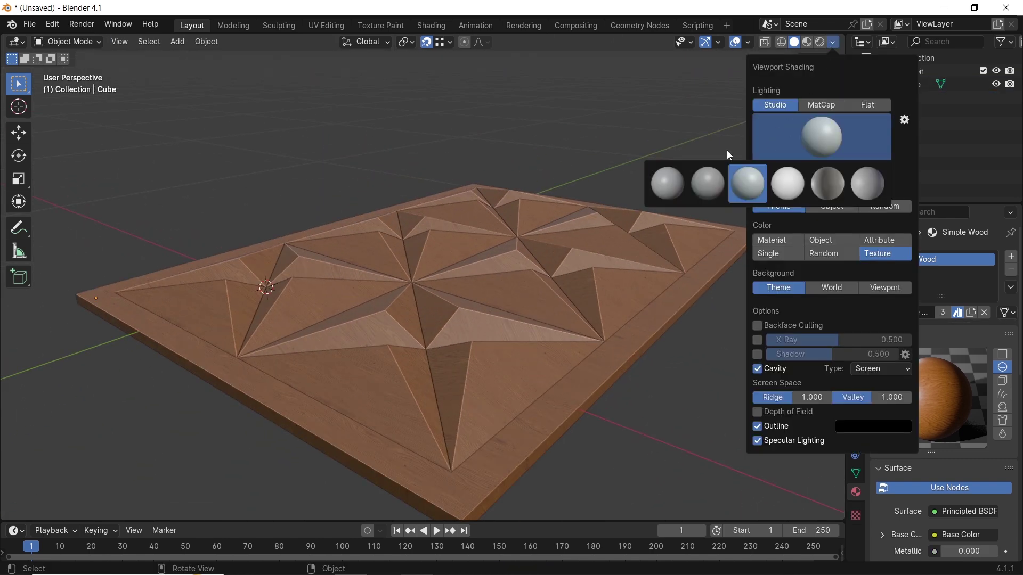
{"action": "left_click", "coordinate": [713, 181]}
{"action": "mouse_move", "coordinate": [526, 162]}
{"action": "middle_mouse_down"}
{"action": "mouse_move", "coordinate": [483, 255]}
{"action": "mouse_move", "coordinate": [605, 247]}
{"action": "middle_mouse_up"}
Add a Bevel modifier to the panel, apply its scale, and set 0.001 m amount with 4 segments
{"action": "left_click", "coordinate": [606, 247]}
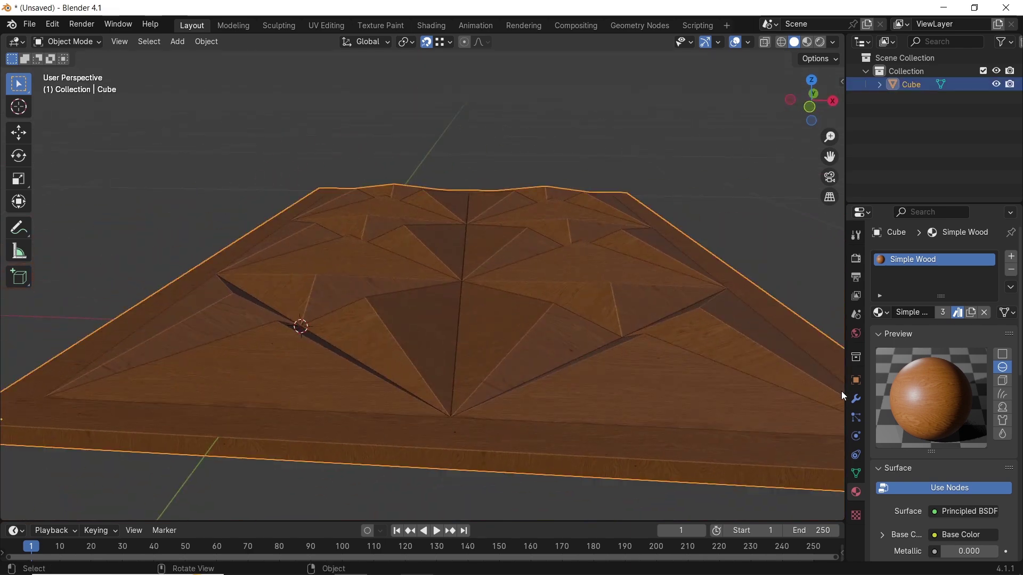
{"action": "left_click", "coordinate": [856, 399]}
{"action": "left_click", "coordinate": [906, 263]}
{"action": "mouse_move", "coordinate": [891, 260]}
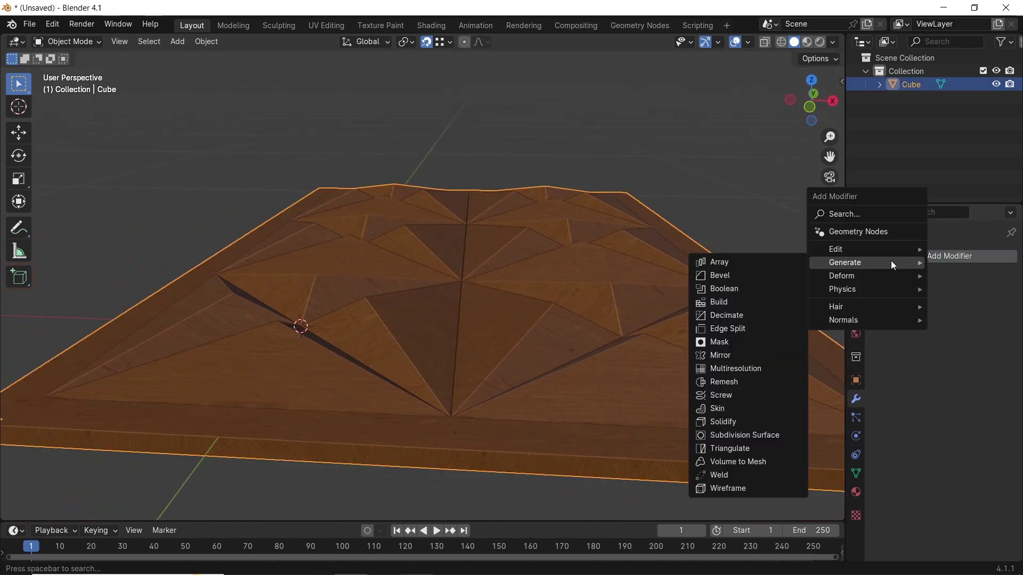
{"action": "left_click", "coordinate": [760, 270]}
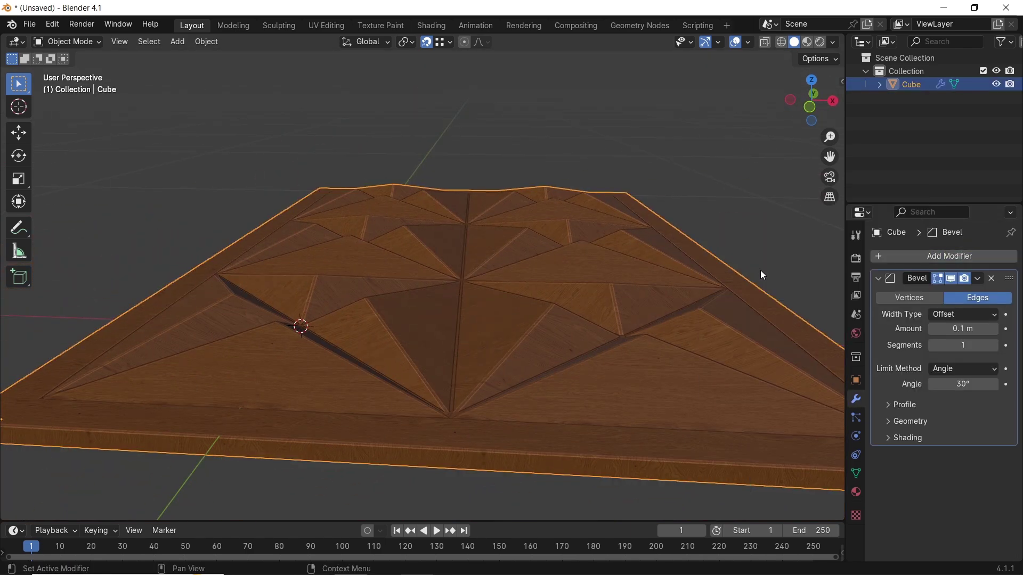
{"action": "key", "text": "ctrl+a"}
{"action": "left_click", "coordinate": [546, 314]}
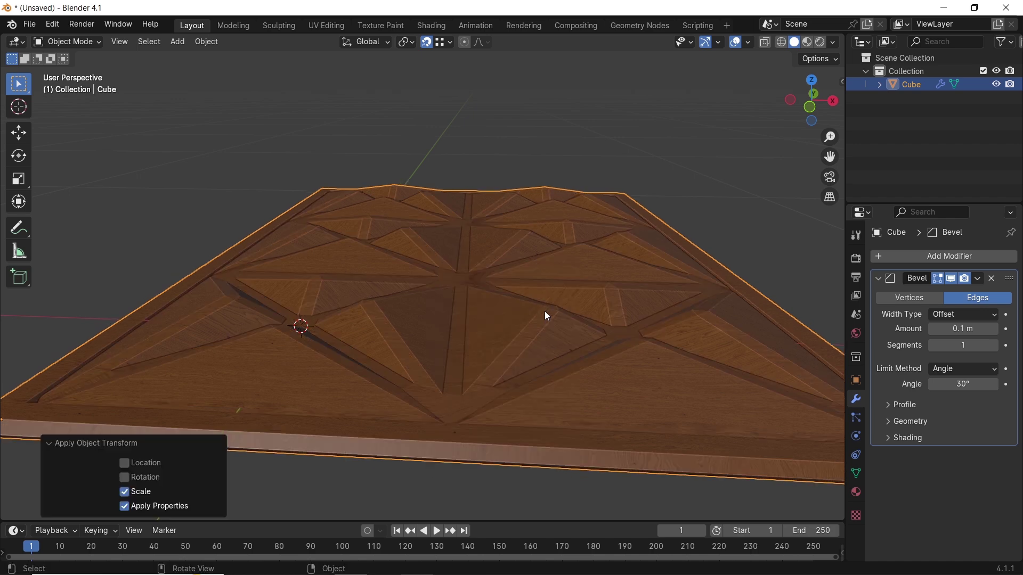
{"action": "left_click_drag", "start_coordinate": [963, 328], "coordinate": [927, 329]}
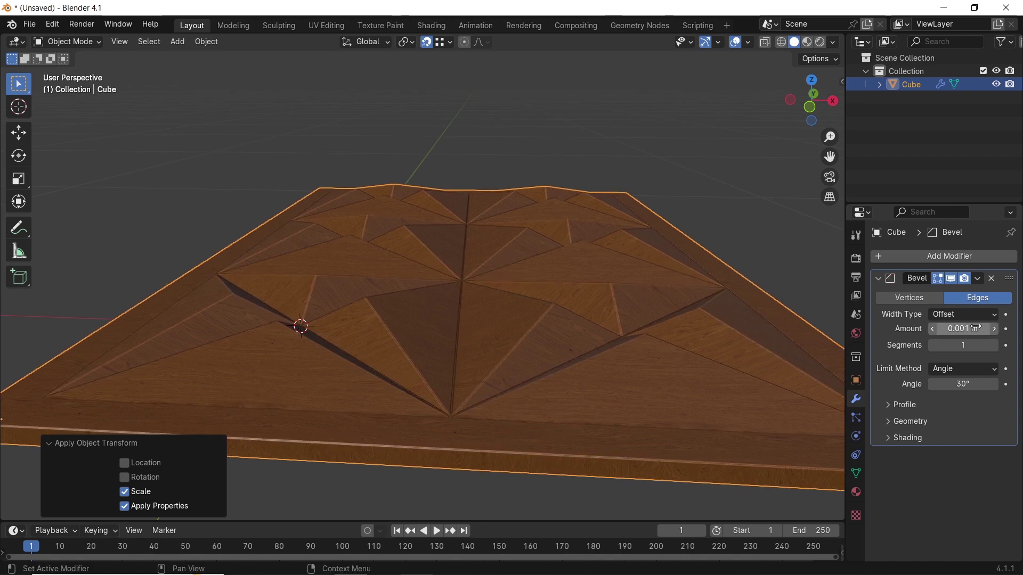
{"action": "double_click", "coordinate": [983, 345]}
{"action": "type", "text": "4"}
{"action": "key", "text": "Return"}
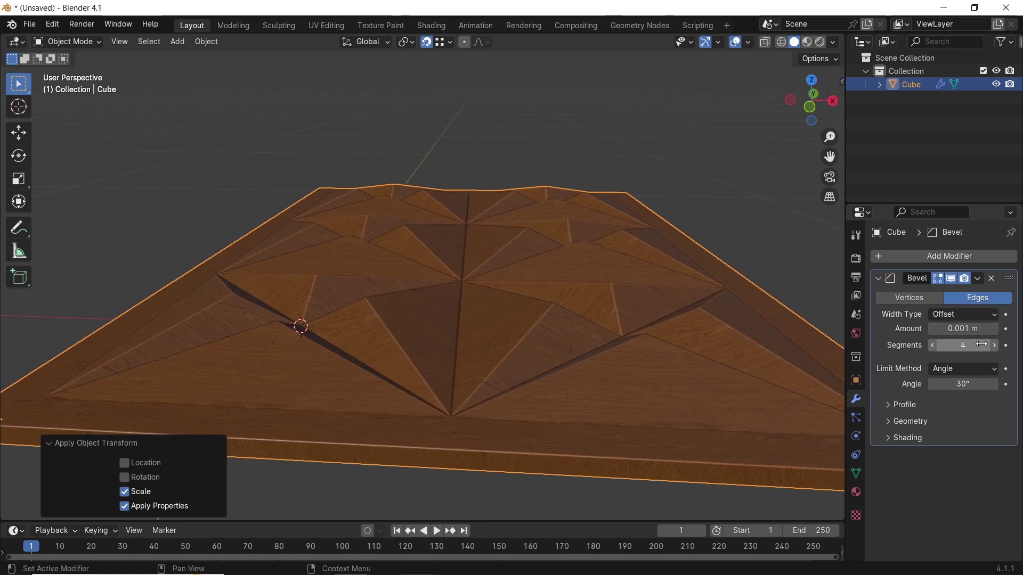
Shade the panel smooth, then delete all objects to empty the scene
{"action": "right_click", "coordinate": [647, 262]}
{"action": "left_click", "coordinate": [649, 262]}
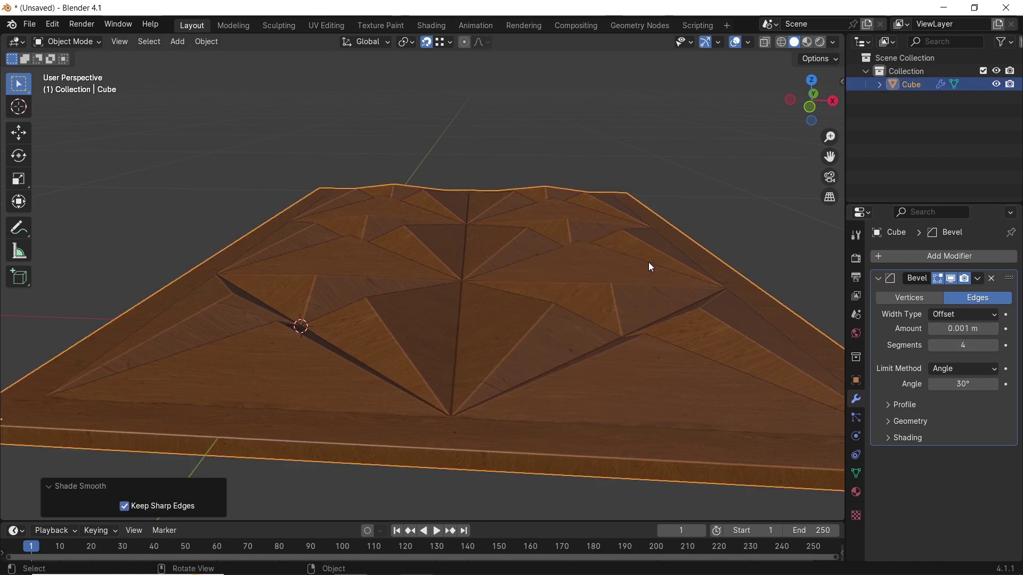
{"action": "middle_click_drag", "start_coordinate": [649, 263], "coordinate": [580, 290]}
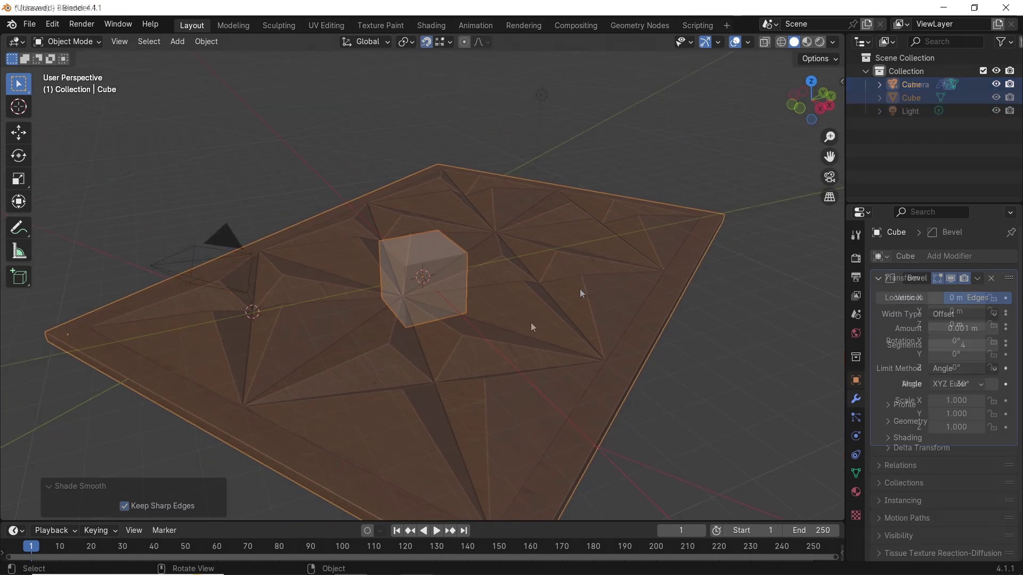
{"action": "key", "text": "x"}
{"action": "left_click", "coordinate": [530, 323]}
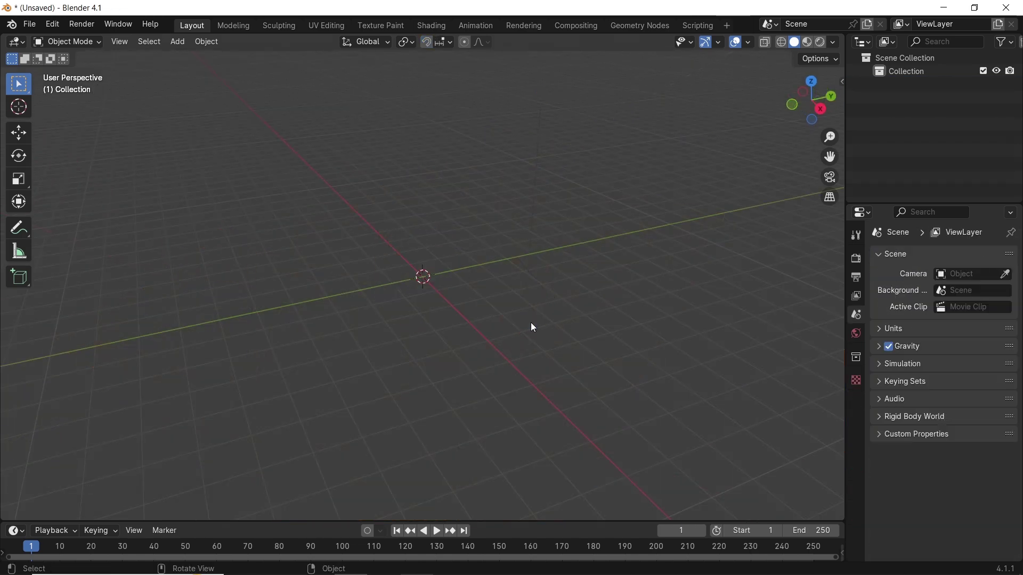
In top view, add a 1 m, 32-vertex circle at the origin and expand its creation settings
{"action": "key", "text": "KP_7"}
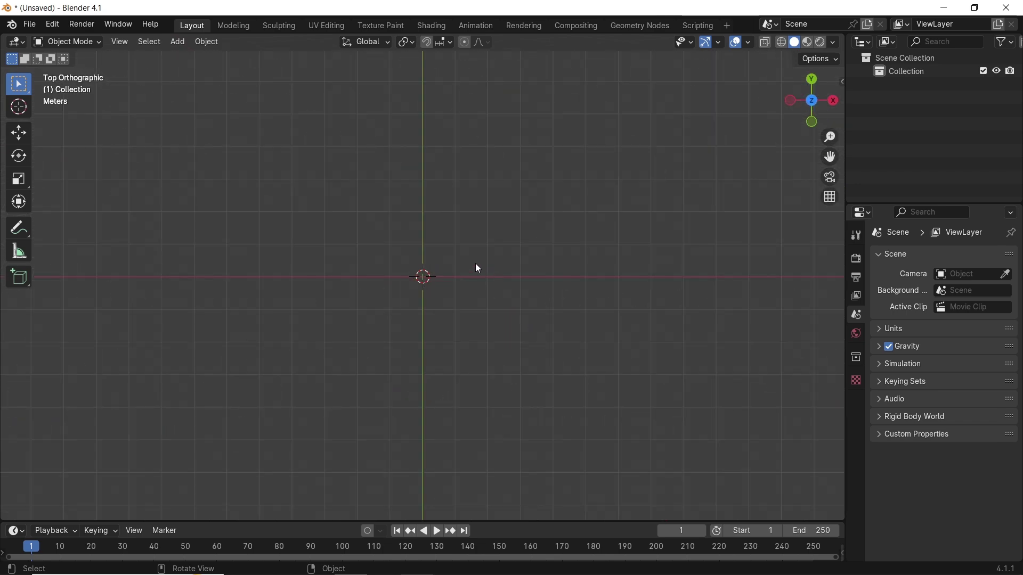
{"action": "scroll", "coordinate": [478, 269], "scroll_direction": "up", "scroll_amount": 3}
{"action": "key", "text": "shift+a"}
{"action": "mouse_move", "coordinate": [478, 268]}
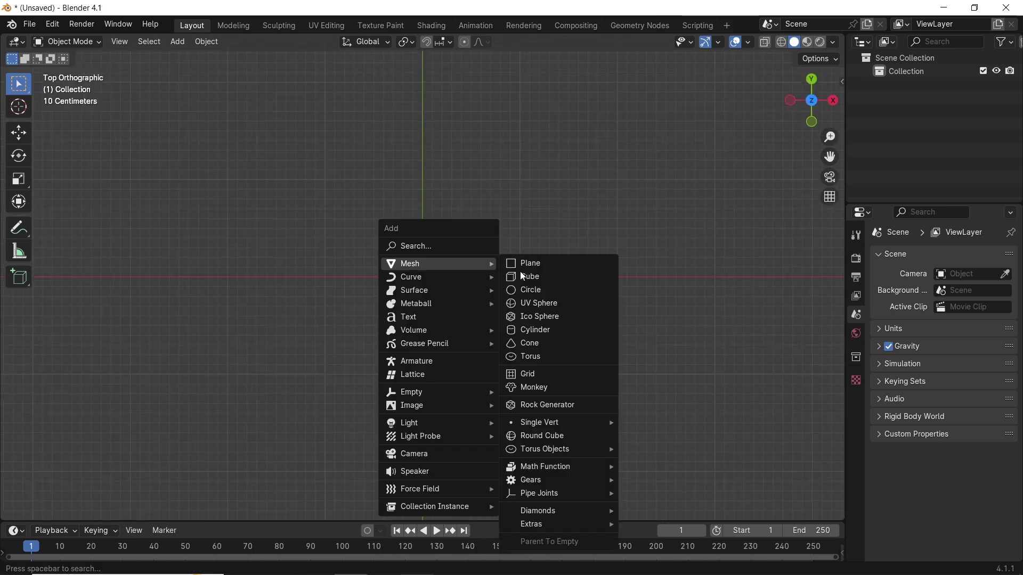
{"action": "left_click", "coordinate": [518, 290]}
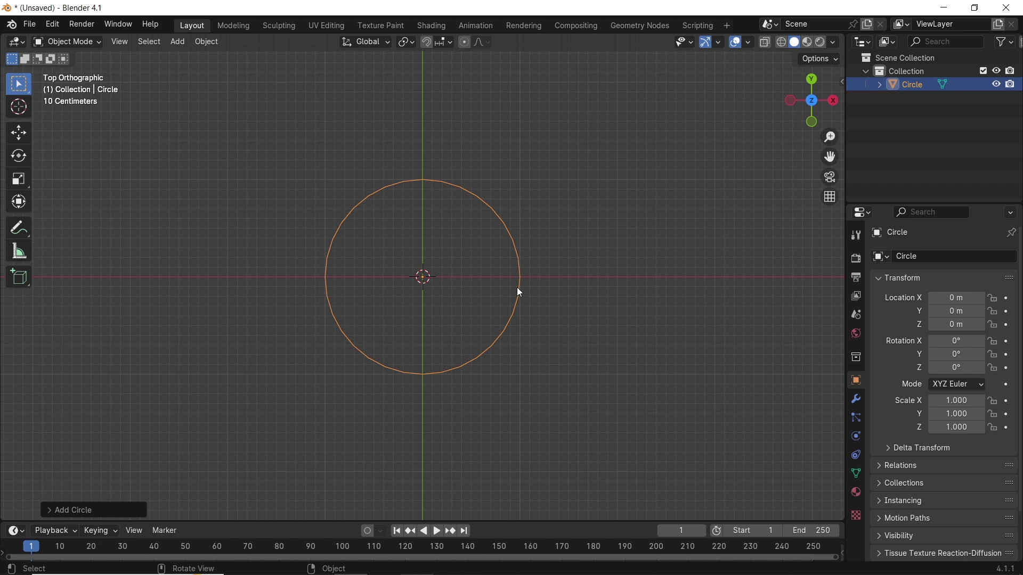
{"action": "scroll", "coordinate": [501, 279], "scroll_direction": "up", "scroll_amount": 4}
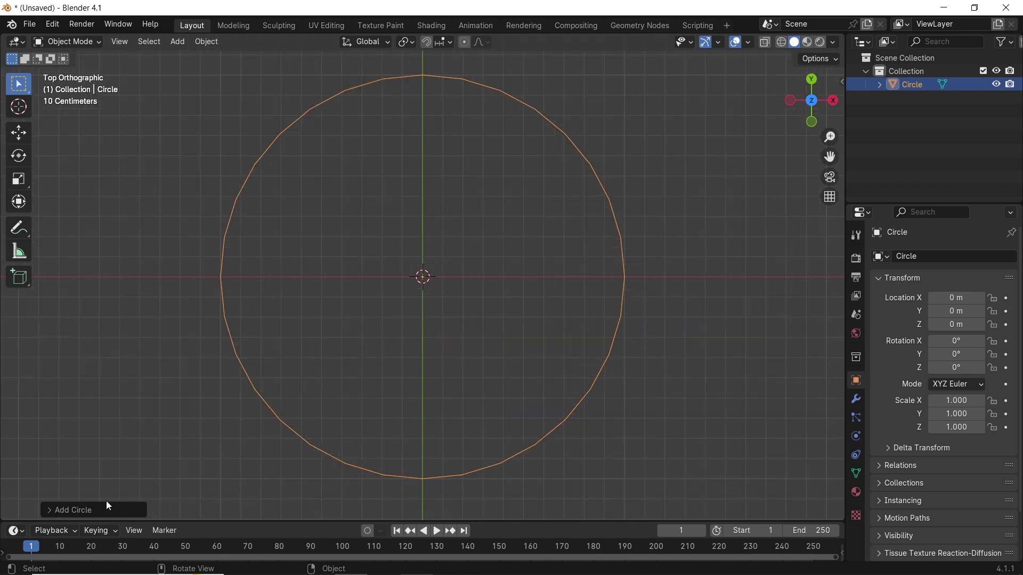
{"action": "left_click", "coordinate": [80, 511]}
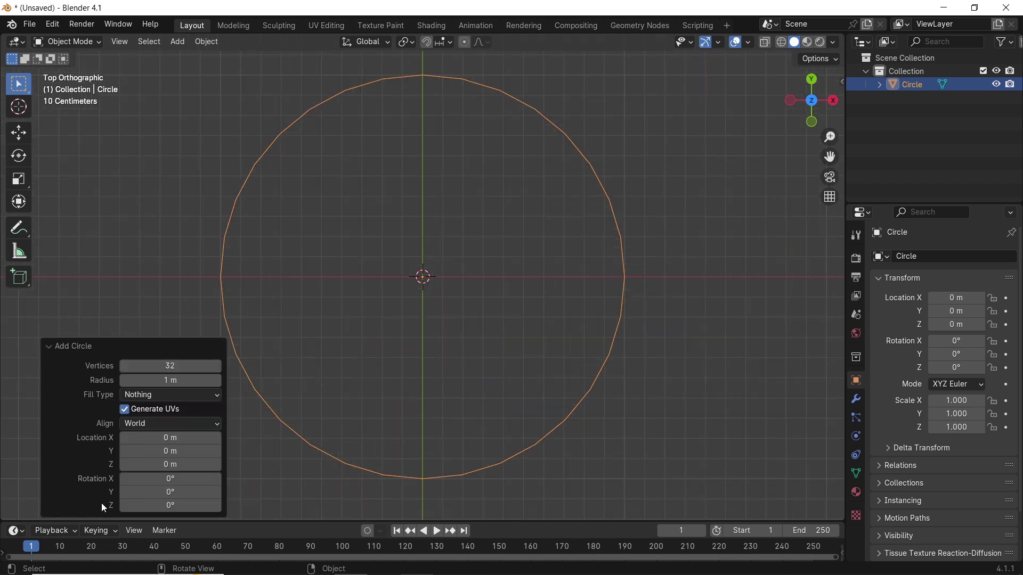
Set the circle to 8 vertices, Z rotation 22.5° (180/8), N-Gon fill and 0.3 m radius
{"action": "left_click", "coordinate": [162, 367]}
{"action": "type", "text": "8"}
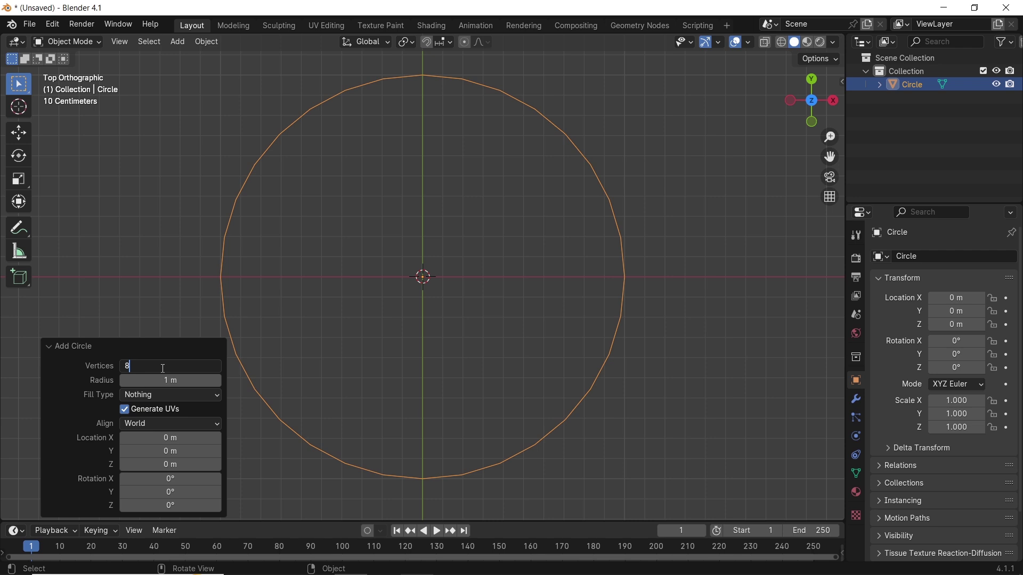
{"action": "key", "text": "Return"}
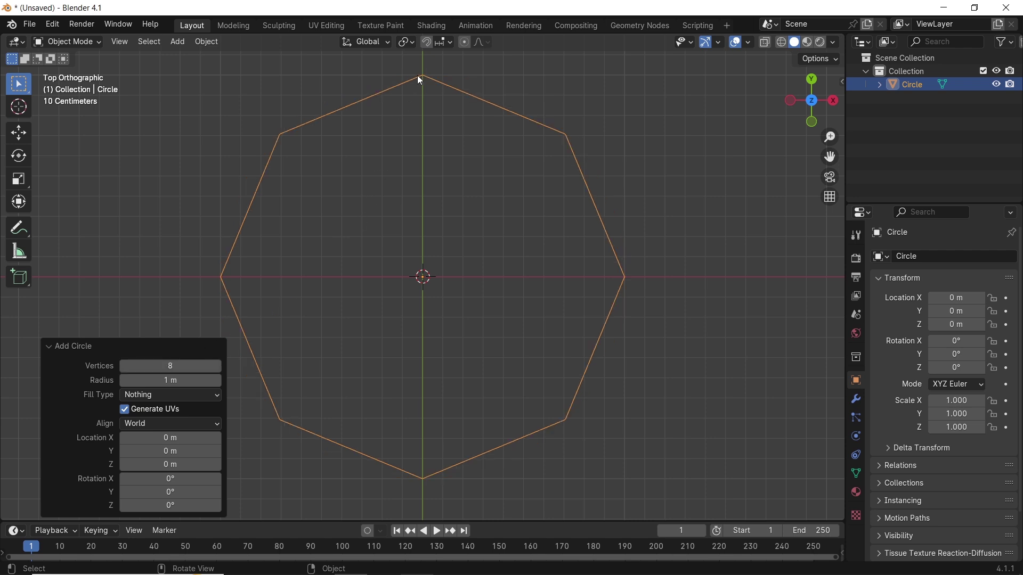
{"action": "left_click_drag", "start_coordinate": [171, 505], "coordinate": [290, 152]}
{"action": "left_click", "coordinate": [168, 505]}
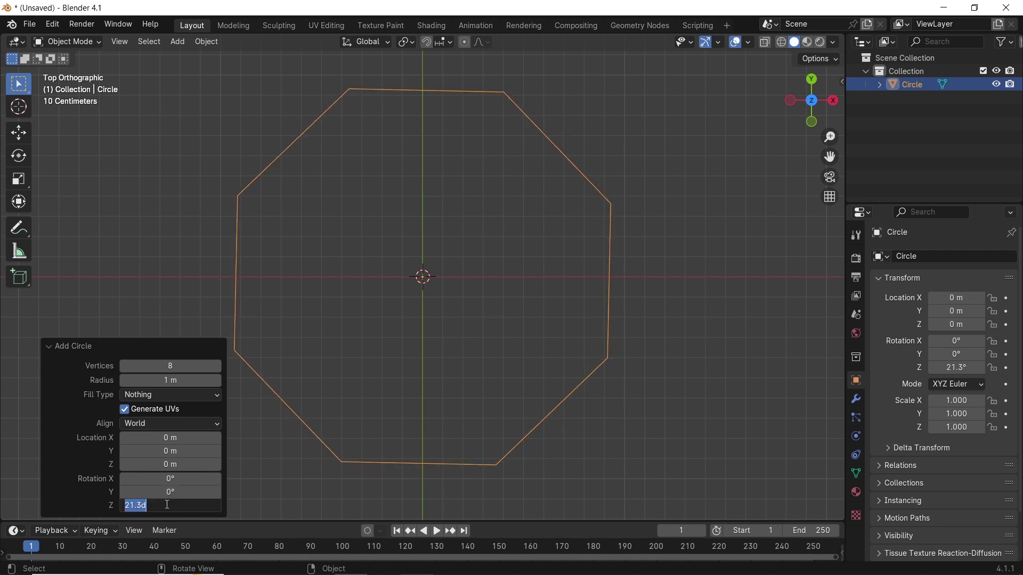
{"action": "type", "text": "180/8"}
{"action": "key", "text": "Return"}
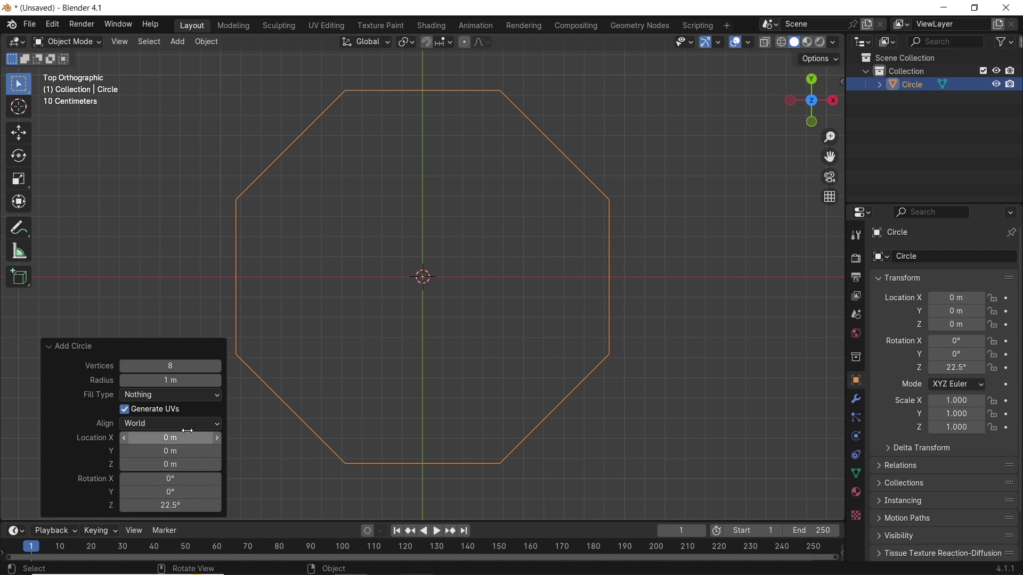
{"action": "left_click", "coordinate": [182, 395]}
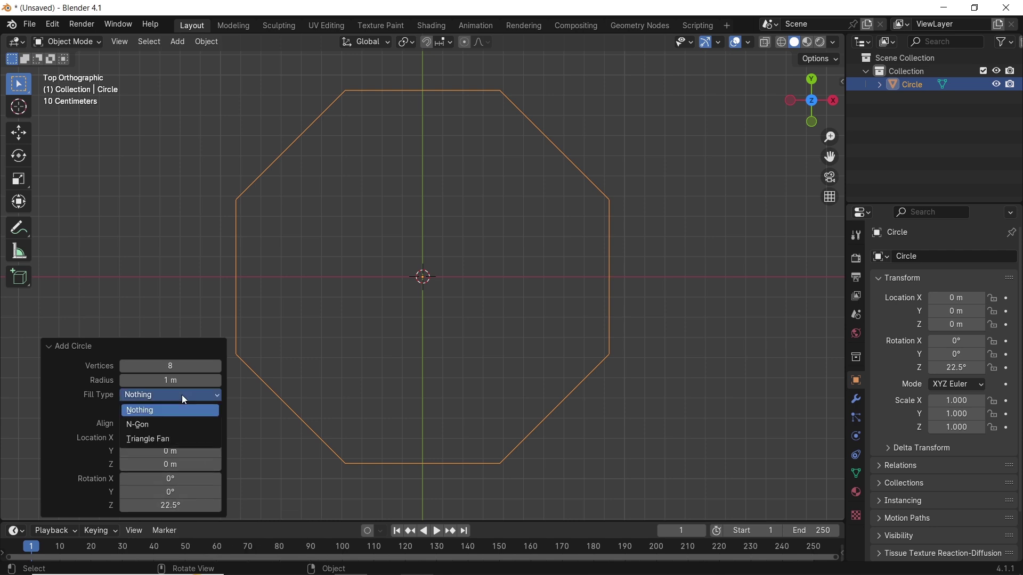
{"action": "left_click", "coordinate": [181, 424]}
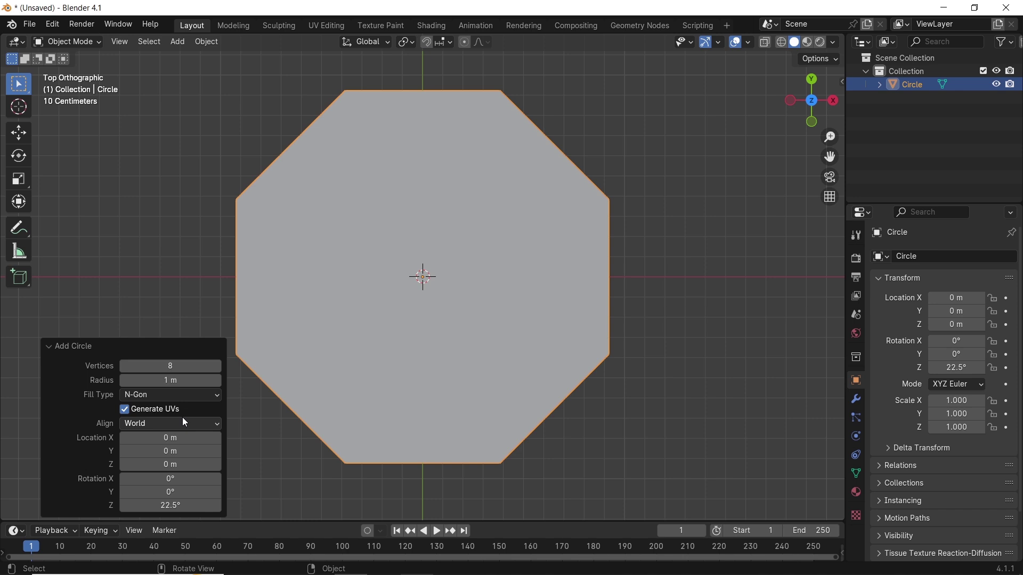
{"action": "left_click", "coordinate": [176, 380]}
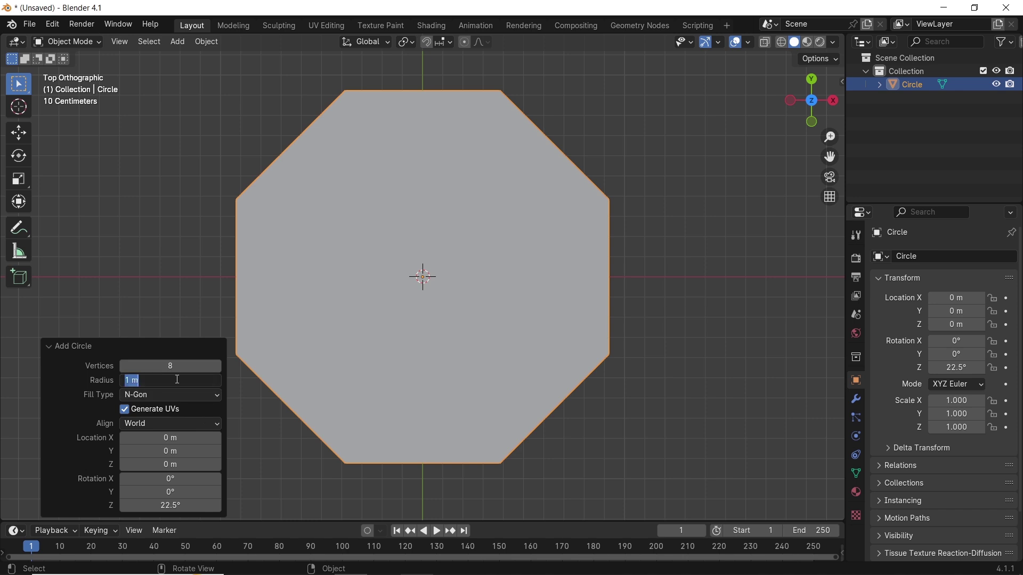
{"action": "type", "text": "0.3"}
{"action": "key", "text": "Return"}
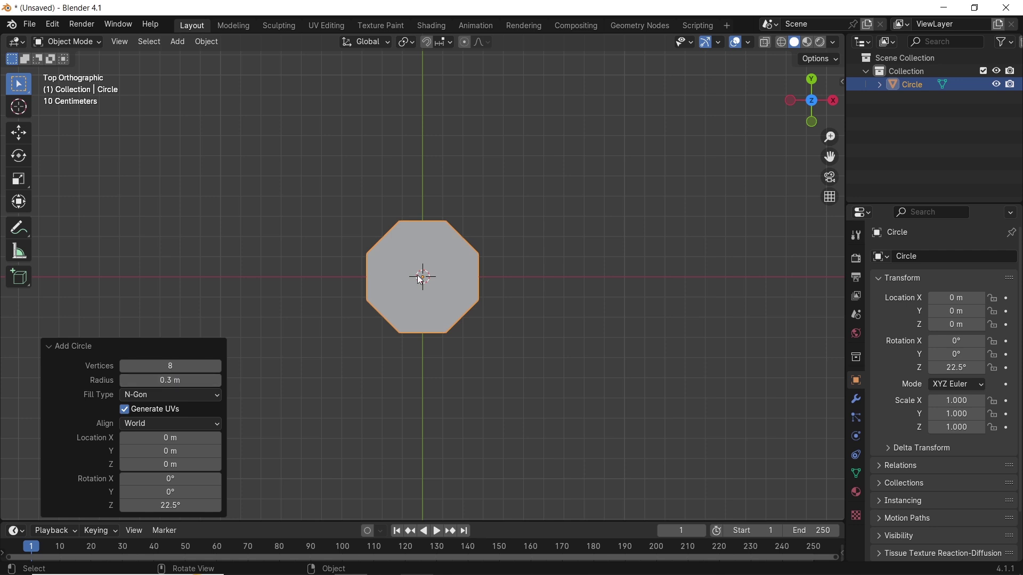
{"action": "scroll", "coordinate": [419, 276], "scroll_direction": "up", "scroll_amount": 4}
Enter Edit Mode in face select and select the octagon face
{"action": "middle_click_drag", "start_coordinate": [440, 312], "coordinate": [471, 260]}
{"action": "left_click", "coordinate": [473, 262]}
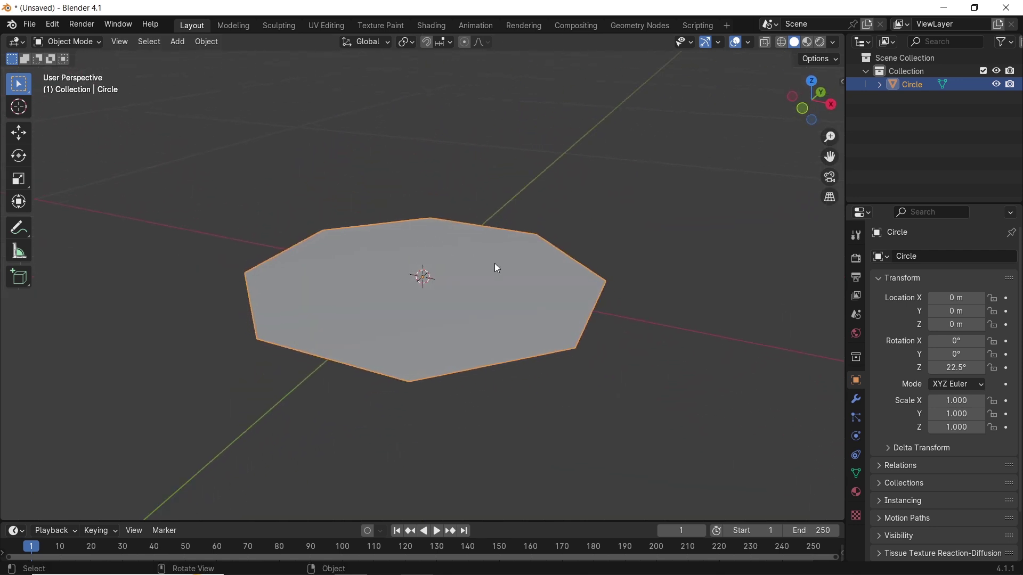
{"action": "key", "text": "Tab"}
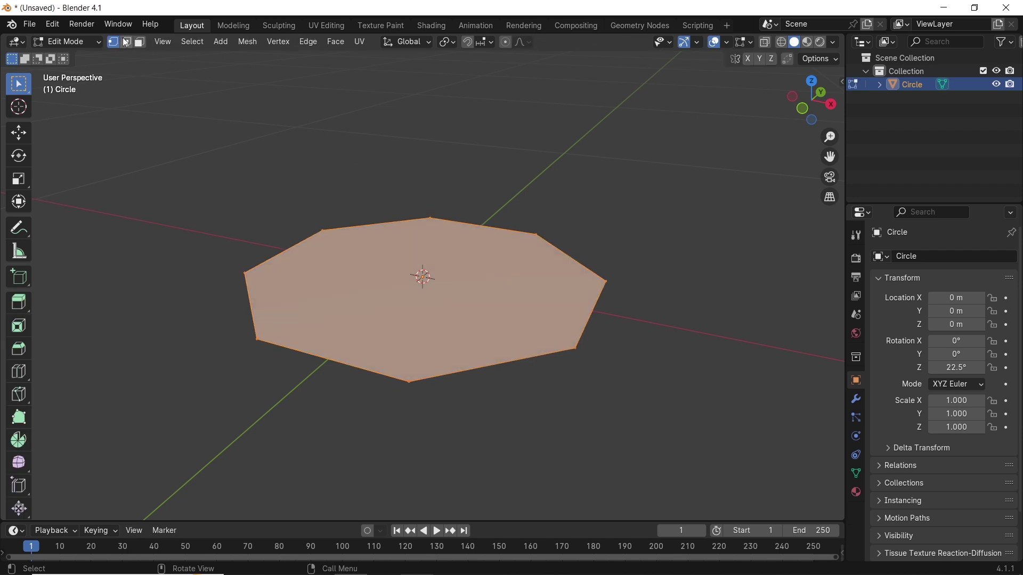
{"action": "left_click", "coordinate": [140, 42]}
{"action": "left_click", "coordinate": [295, 167]}
{"action": "left_click", "coordinate": [428, 284]}
Extrude the octagon face upward into a thin slab, about 0.051 m thick
{"action": "key", "text": "g"}
{"action": "key", "text": "z"}
{"action": "key", "text": "Escape"}
{"action": "key", "text": "e"}
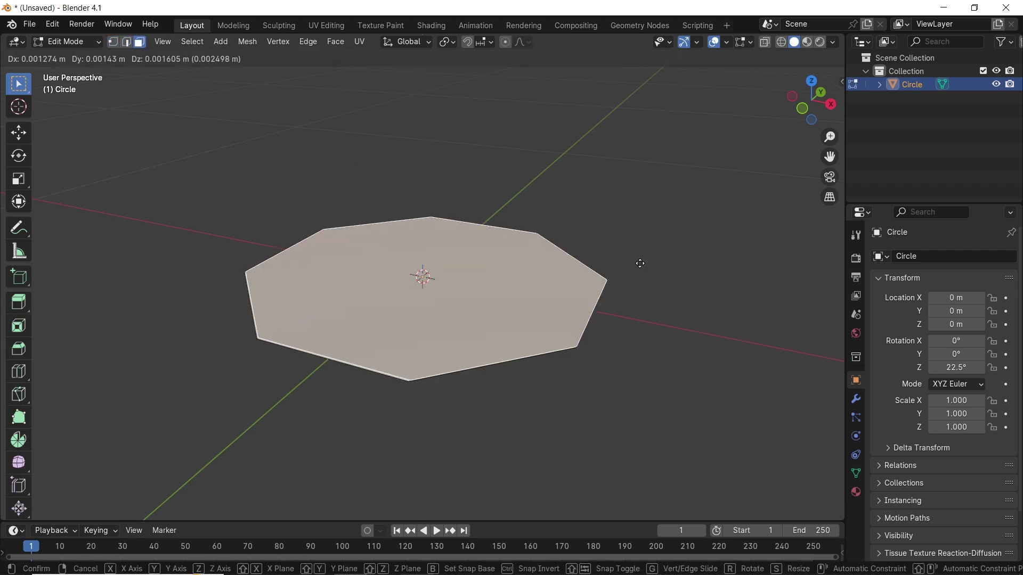
{"action": "left_click", "coordinate": [646, 236]}
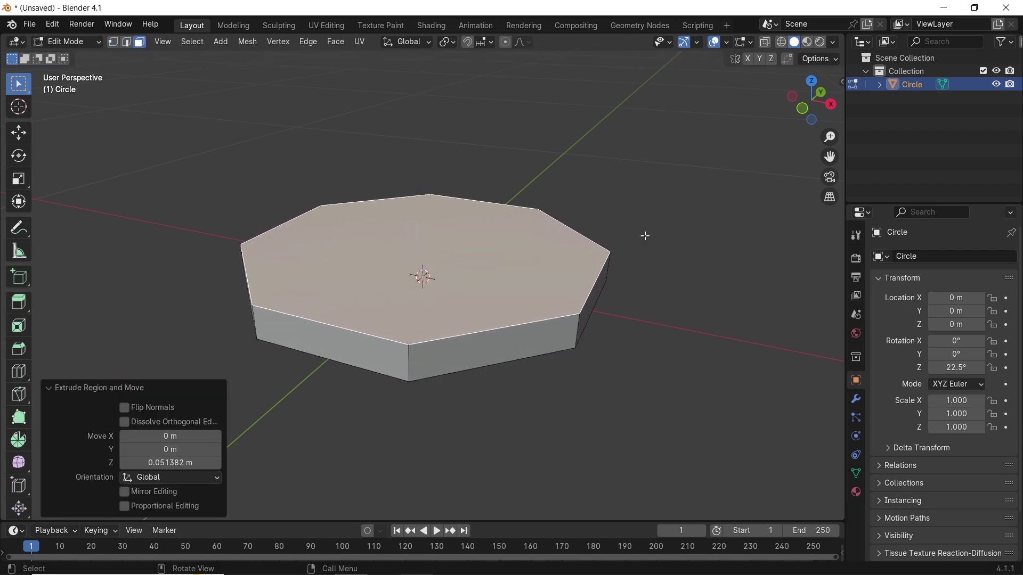
{"action": "left_click", "coordinate": [591, 302]}
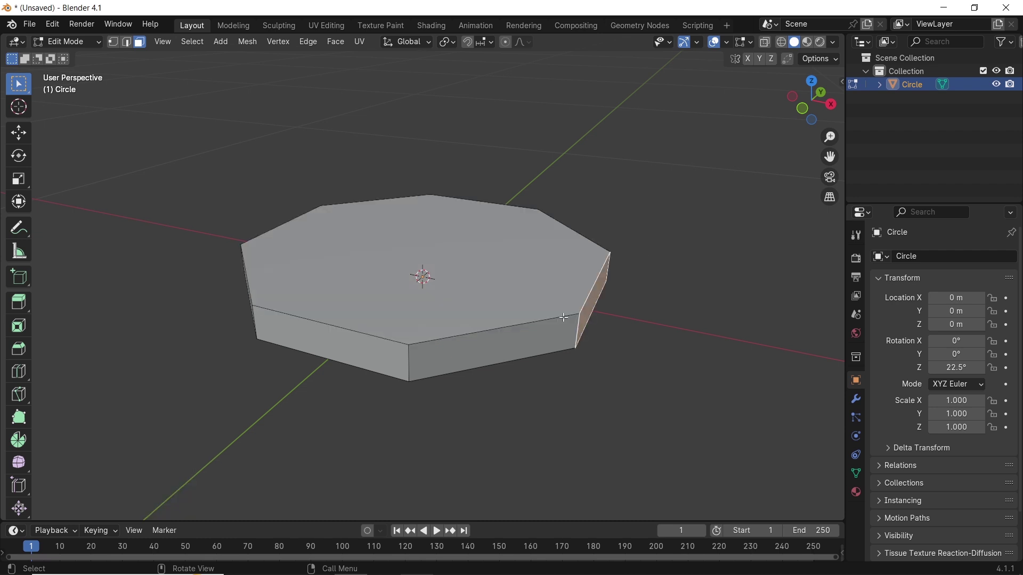
Extrude four alternate side faces along their normals by 0.4 m into long arms
{"action": "left_click", "coordinate": [389, 343], "text": "shift"}
{"action": "middle_click_drag", "start_coordinate": [243, 284], "coordinate": [382, 318]}
{"action": "left_click", "coordinate": [381, 357], "text": "shift"}
{"action": "middle_click_drag", "start_coordinate": [381, 357], "coordinate": [417, 336]}
{"action": "right_click", "coordinate": [417, 335]}
{"action": "left_click", "coordinate": [395, 356]}
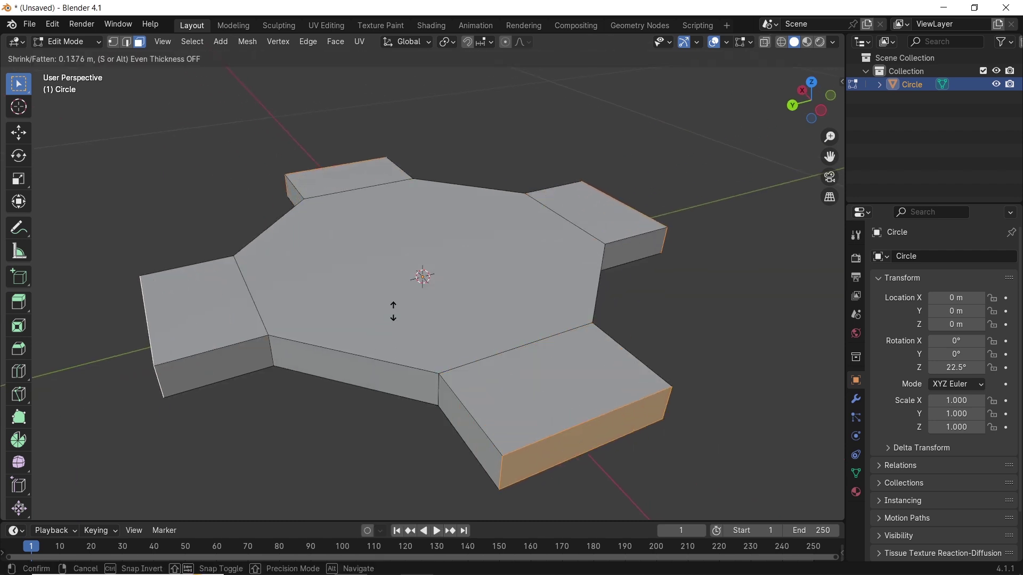
{"action": "left_click", "coordinate": [395, 281]}
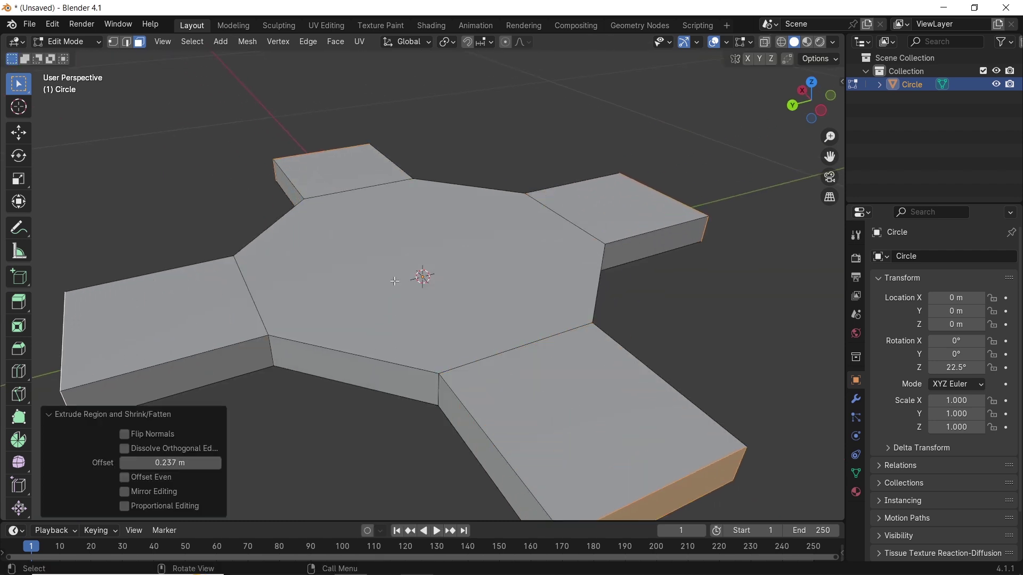
{"action": "left_click", "coordinate": [187, 462]}
{"action": "type", "text": "0.4"}
{"action": "key", "text": "Return"}
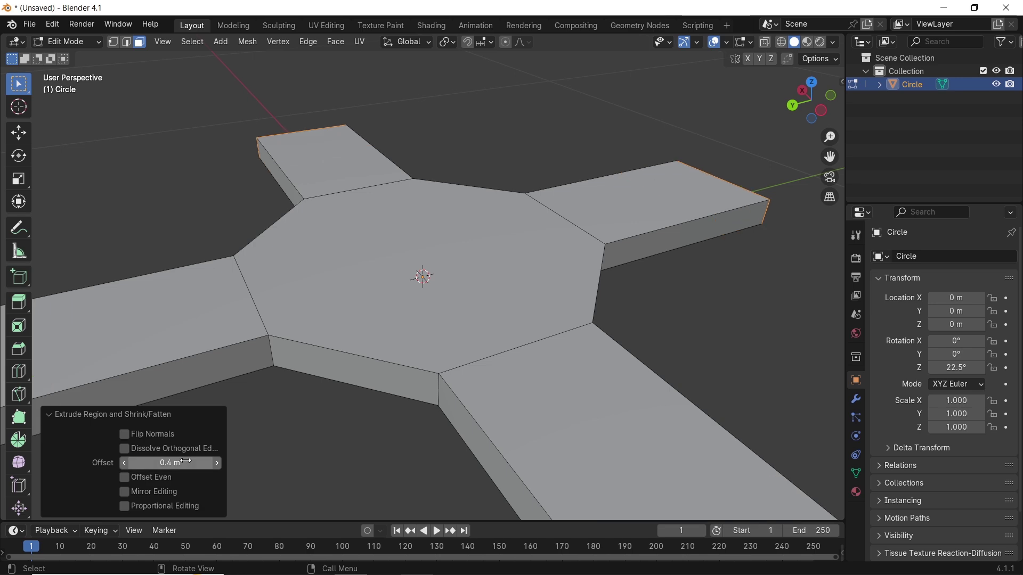
{"action": "left_click", "coordinate": [353, 382]}
Extrude the remaining four side faces along their normals by 0.2 m as short arms
{"action": "middle_click_drag", "start_coordinate": [240, 321], "coordinate": [385, 346]}
{"action": "left_click", "coordinate": [395, 357], "text": "shift"}
{"action": "left_click", "coordinate": [395, 352], "text": "shift"}
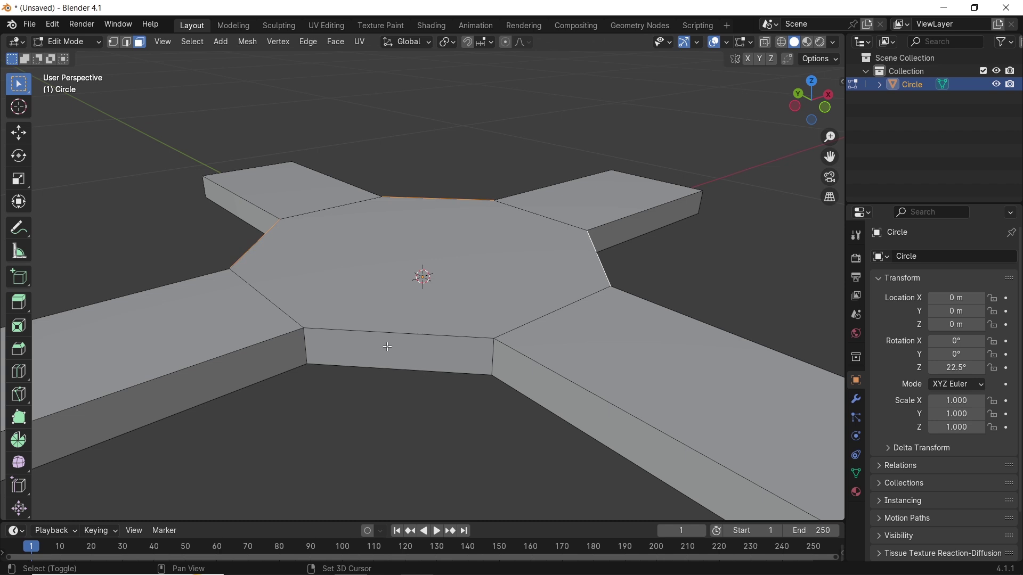
{"action": "left_click", "coordinate": [386, 347], "text": "shift"}
{"action": "right_click", "coordinate": [383, 322]}
{"action": "left_click", "coordinate": [383, 321]}
{"action": "left_click", "coordinate": [435, 284]}
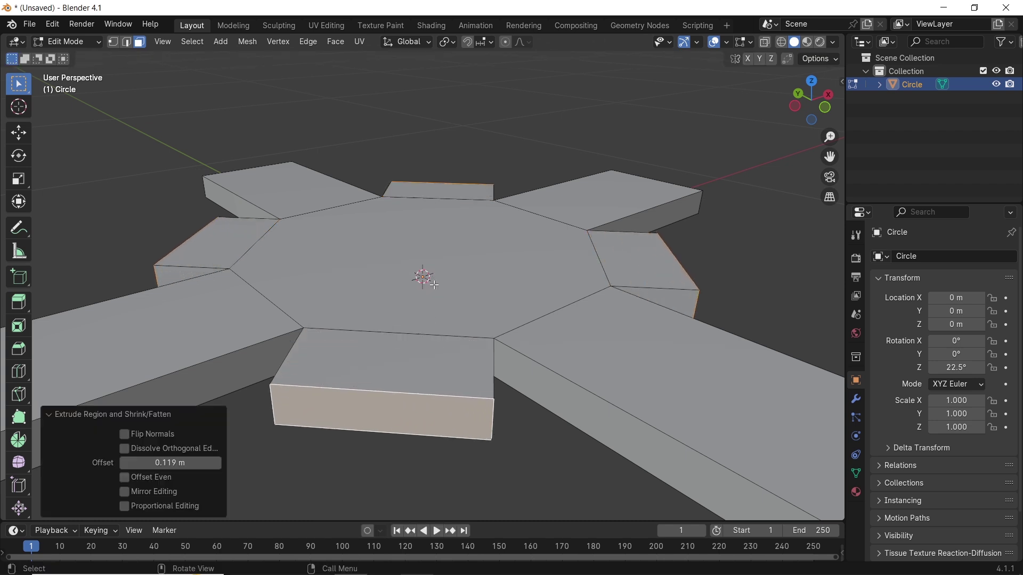
{"action": "left_click", "coordinate": [163, 461]}
{"action": "type", "text": "0.2"}
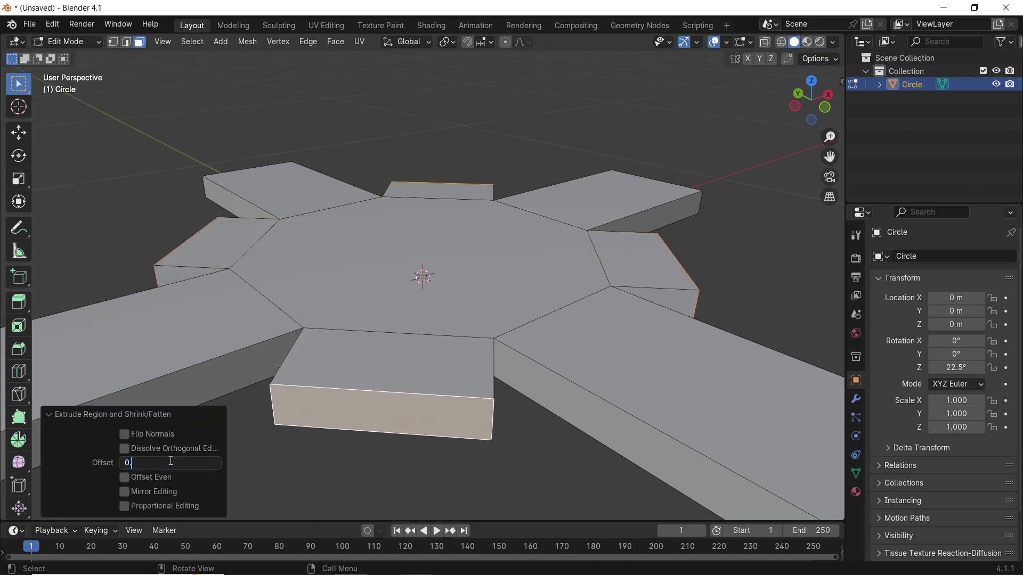
{"action": "key", "text": "Return"}
{"action": "scroll", "coordinate": [381, 261], "scroll_direction": "down", "scroll_amount": 2}
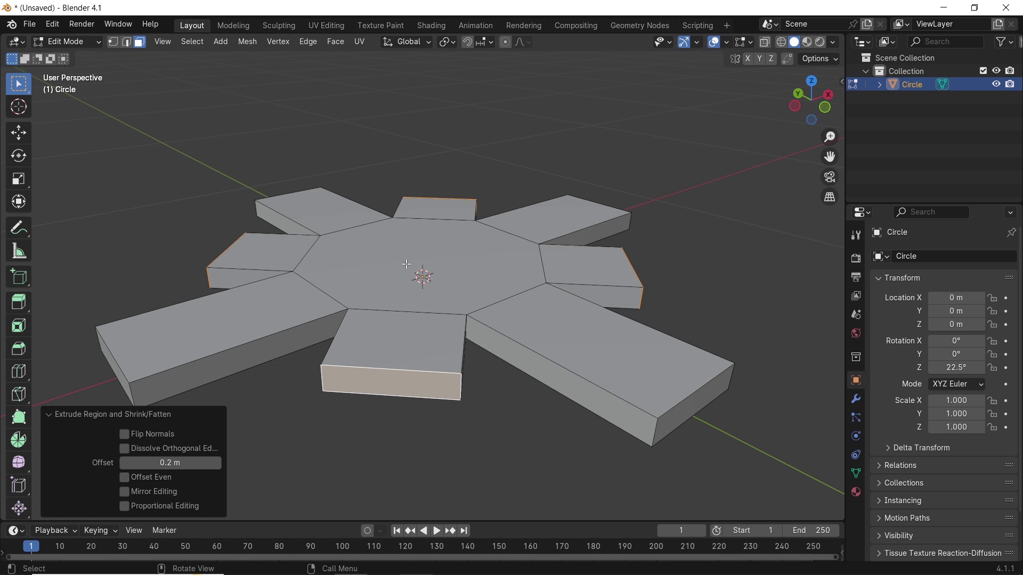
Select the top faces by similar normal, invert the selection, and delete the side and bottom faces
{"action": "left_click", "coordinate": [407, 262]}
{"action": "middle_click_drag", "start_coordinate": [407, 262], "coordinate": [271, 121]}
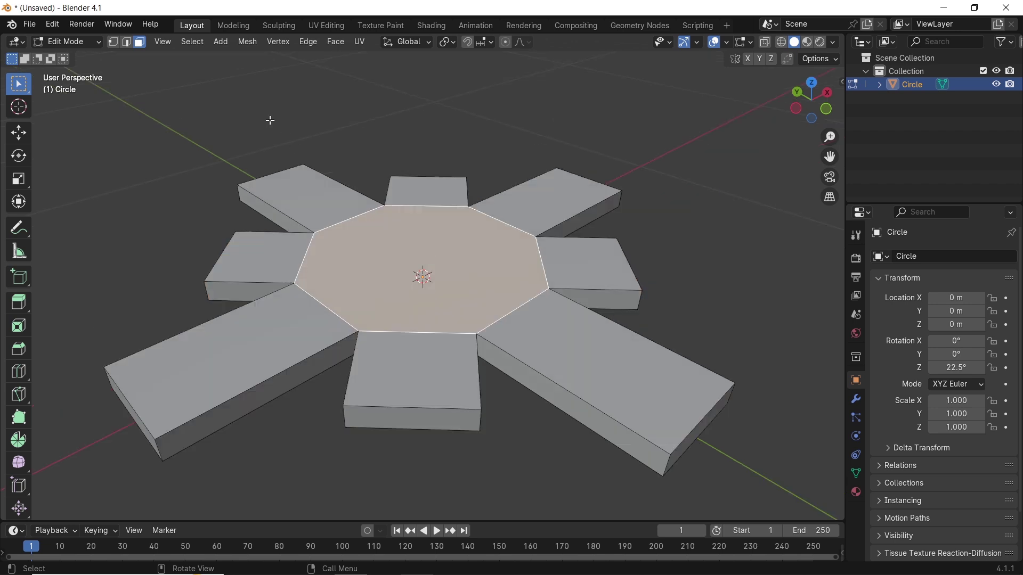
{"action": "left_click", "coordinate": [207, 47]}
{"action": "mouse_move", "coordinate": [254, 201]}
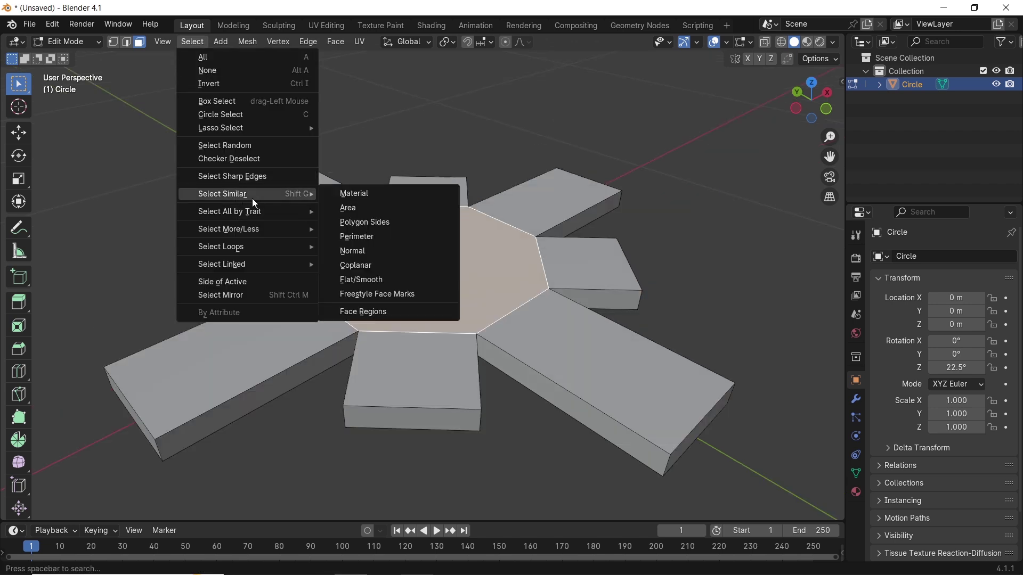
{"action": "left_click", "coordinate": [355, 251]}
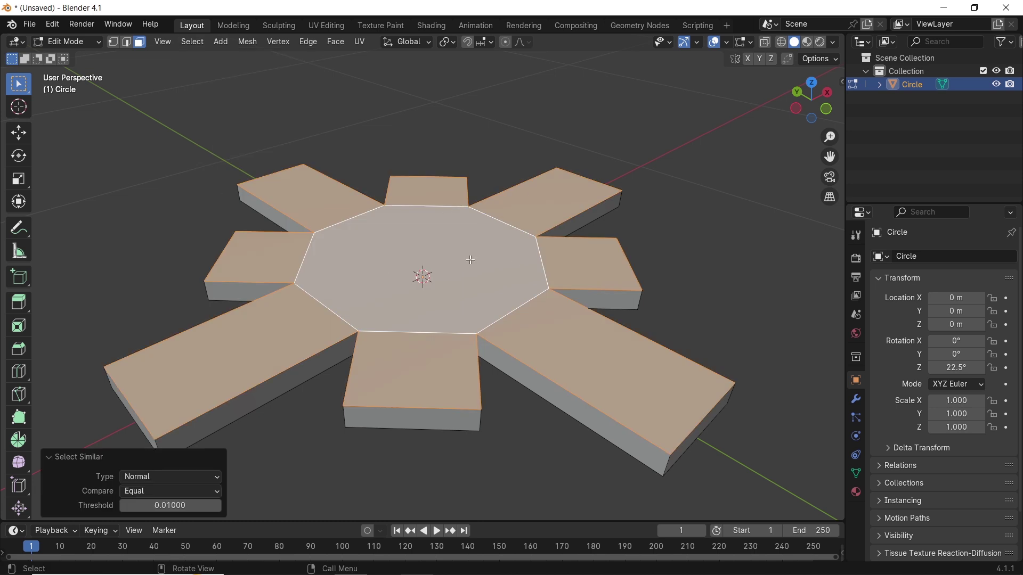
{"action": "key", "text": "ctrl"}
{"action": "key", "text": "ctrl+i"}
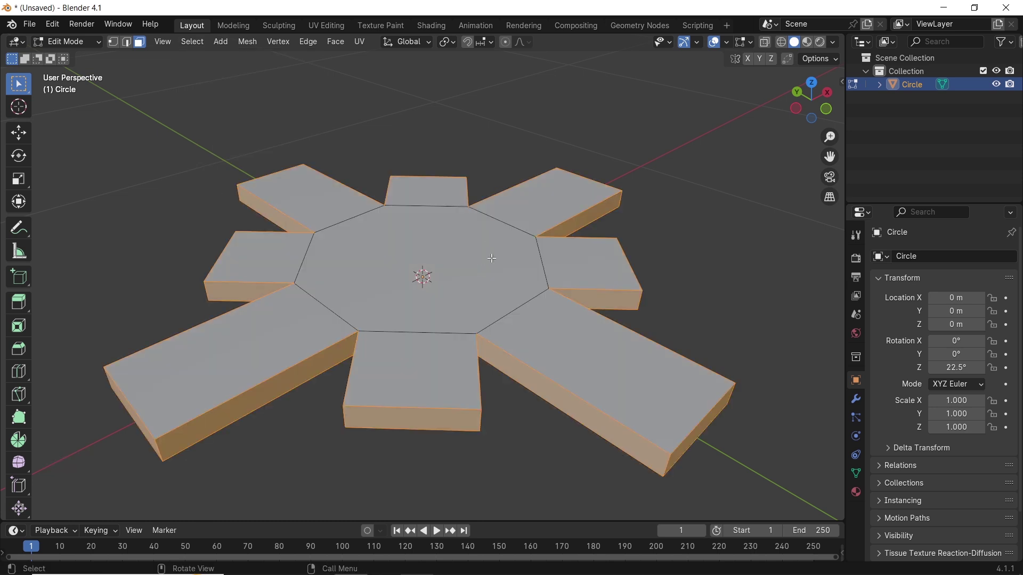
{"action": "key", "text": "x"}
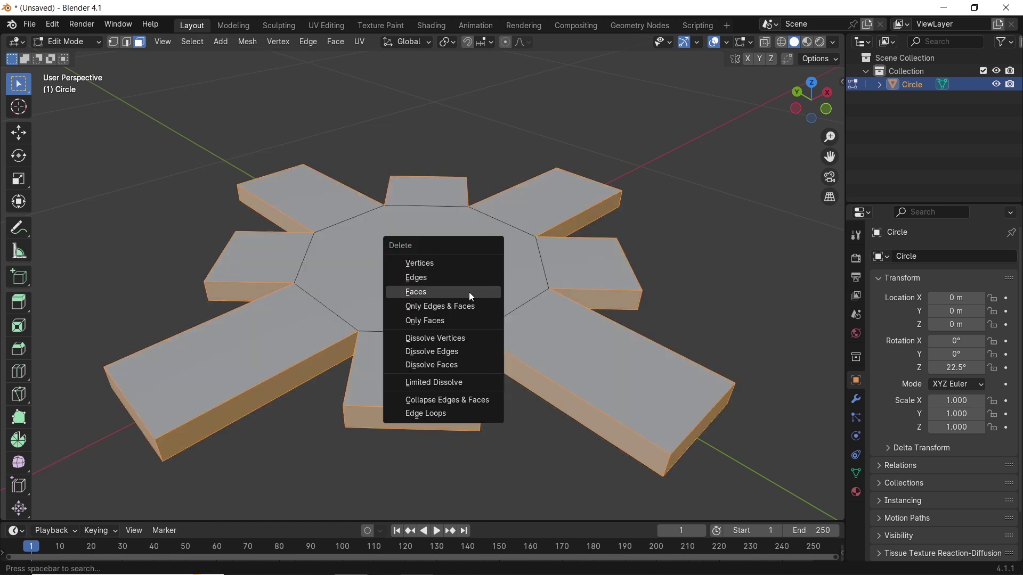
{"action": "left_click", "coordinate": [471, 296]}
{"action": "mouse_move", "coordinate": [387, 313]}
{"action": "middle_mouse_down"}
{"action": "mouse_move", "coordinate": [404, 251]}
{"action": "mouse_move", "coordinate": [394, 306]}
{"action": "middle_mouse_up"}
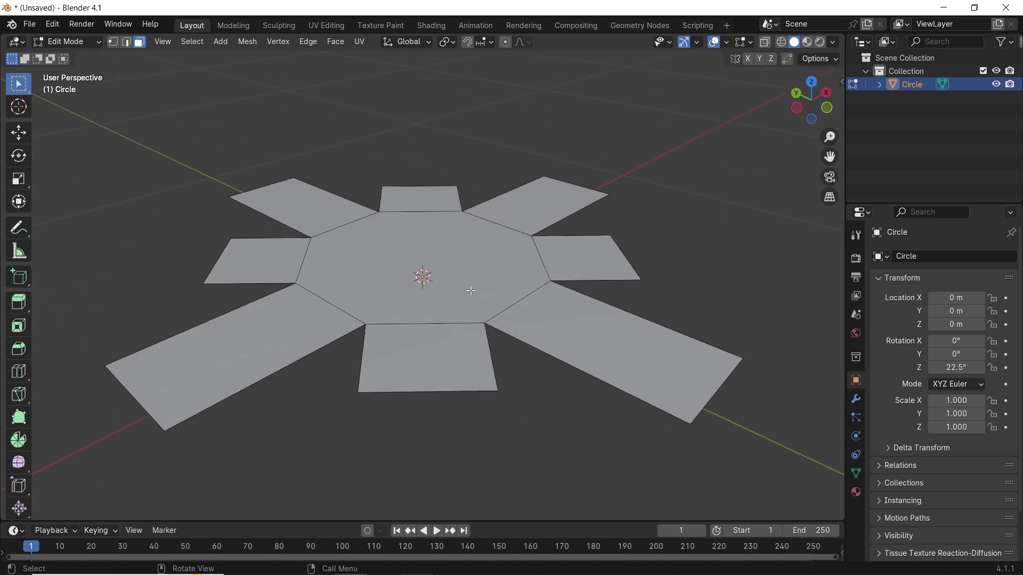
Lower the outer edges of the right and upper-left flaps by 0.1 m along Z
{"action": "scroll", "coordinate": [471, 291], "scroll_direction": "down", "scroll_amount": 3}
{"action": "scroll", "coordinate": [425, 294], "scroll_direction": "up", "scroll_amount": 3}
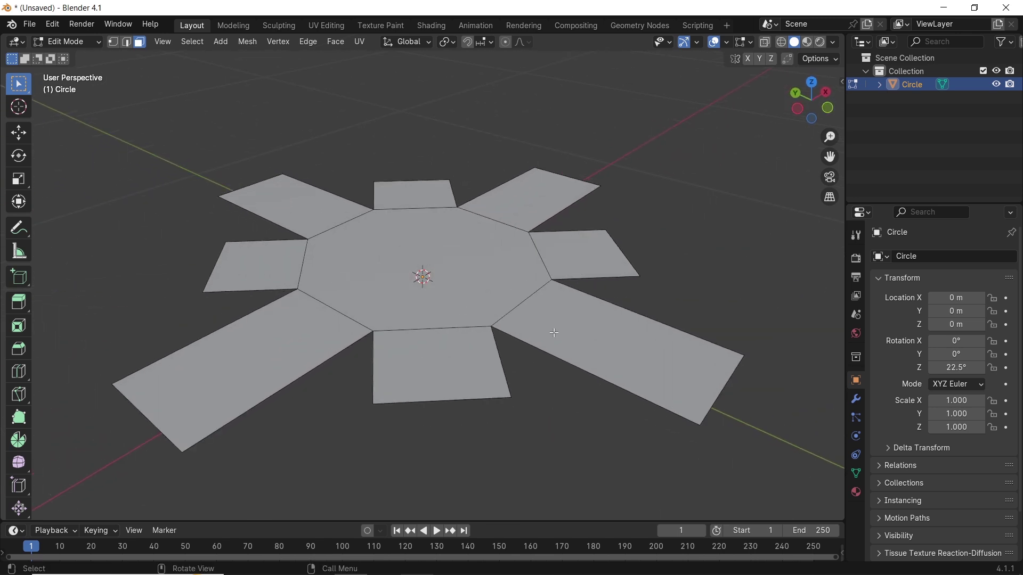
{"action": "middle_click_drag", "start_coordinate": [554, 333], "coordinate": [549, 331]}
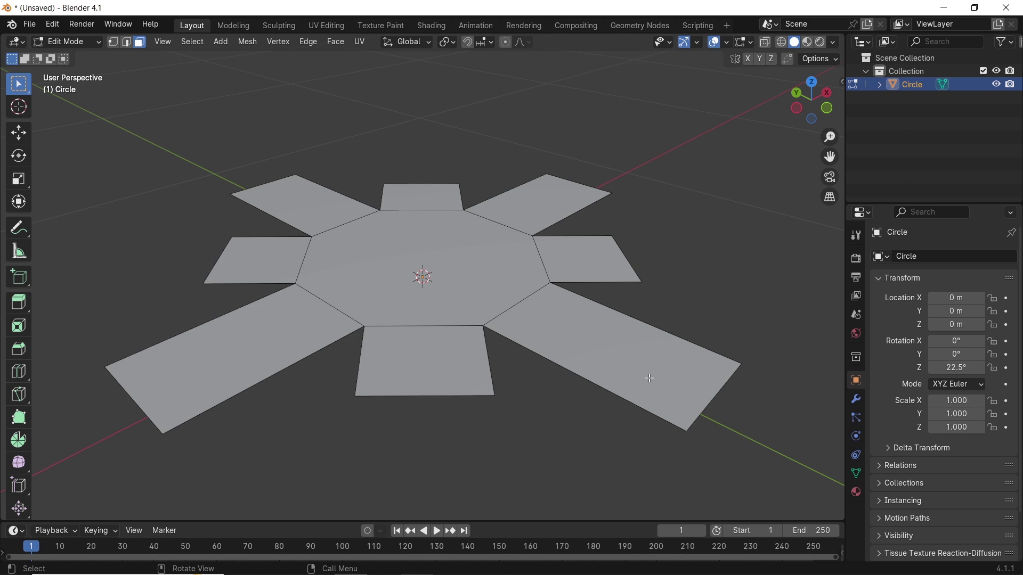
{"action": "left_click", "coordinate": [706, 404]}
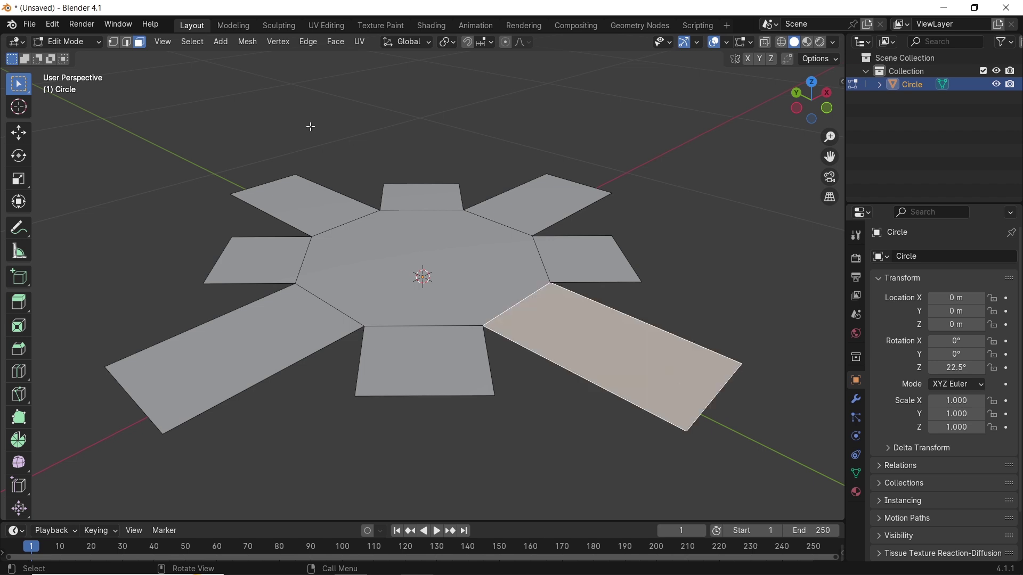
{"action": "left_click", "coordinate": [126, 41]}
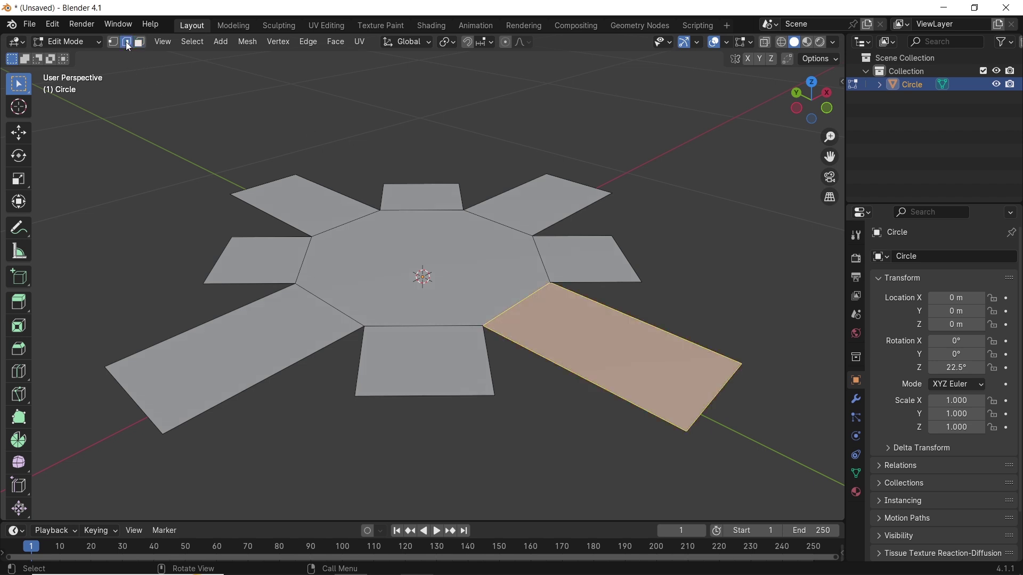
{"action": "left_click", "coordinate": [716, 403]}
{"action": "left_click", "coordinate": [260, 183], "text": "shift"}
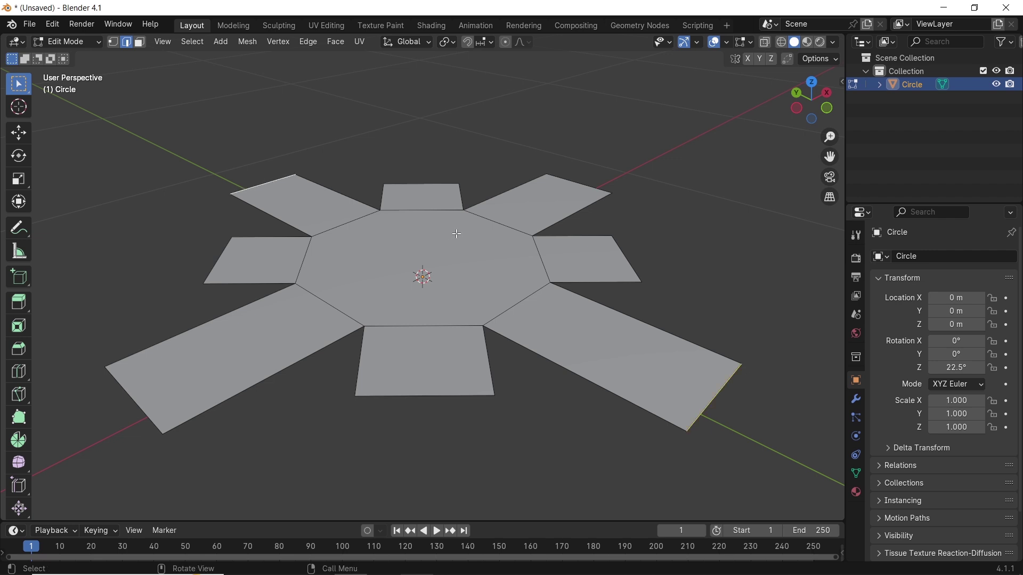
{"action": "key", "text": "g"}
{"action": "key", "text": "z"}
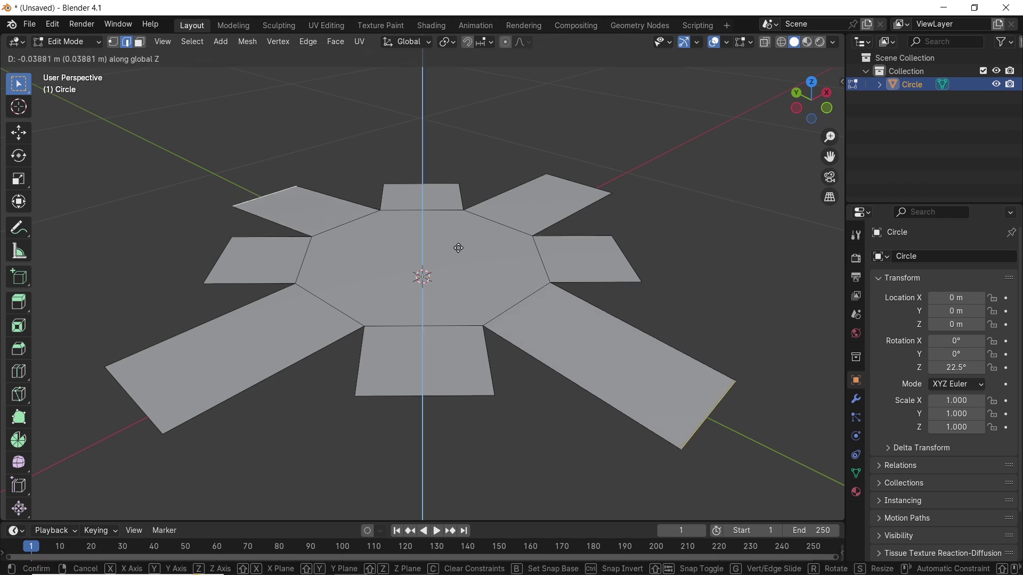
{"action": "left_click", "coordinate": [459, 248]}
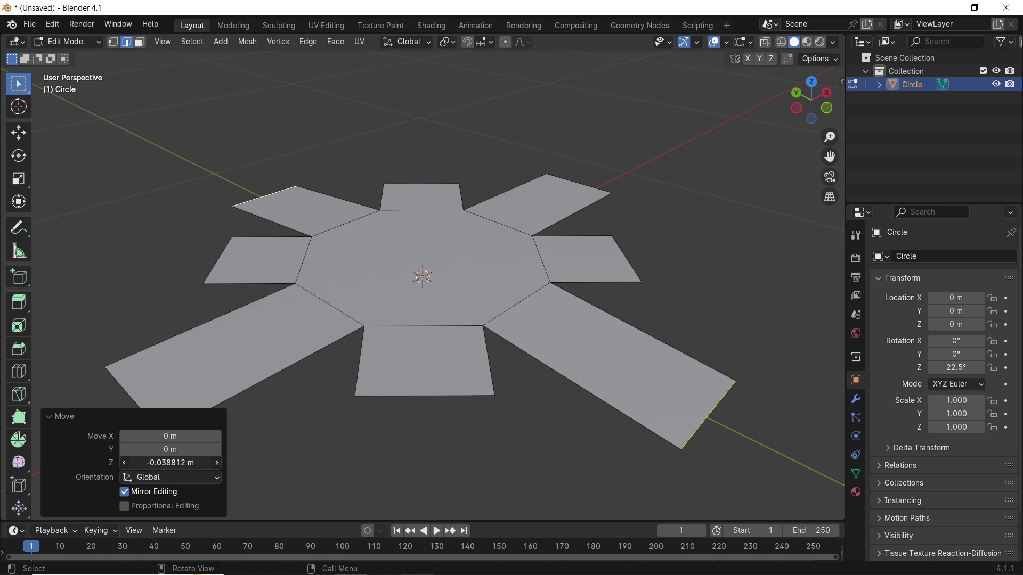
{"action": "left_click", "coordinate": [195, 463]}
{"action": "type", "text": "-0.1"}
{"action": "key", "text": "Return"}
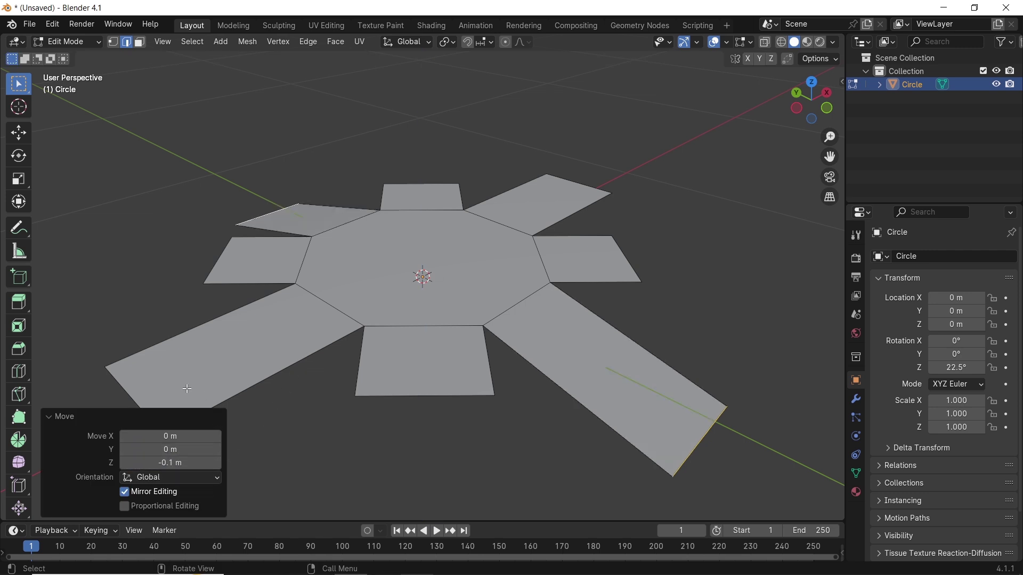
Raise the outer edges of the left and upper-right flaps by 0.1 m along Z
{"action": "left_click", "coordinate": [148, 383]}
{"action": "key", "text": "shift+z"}
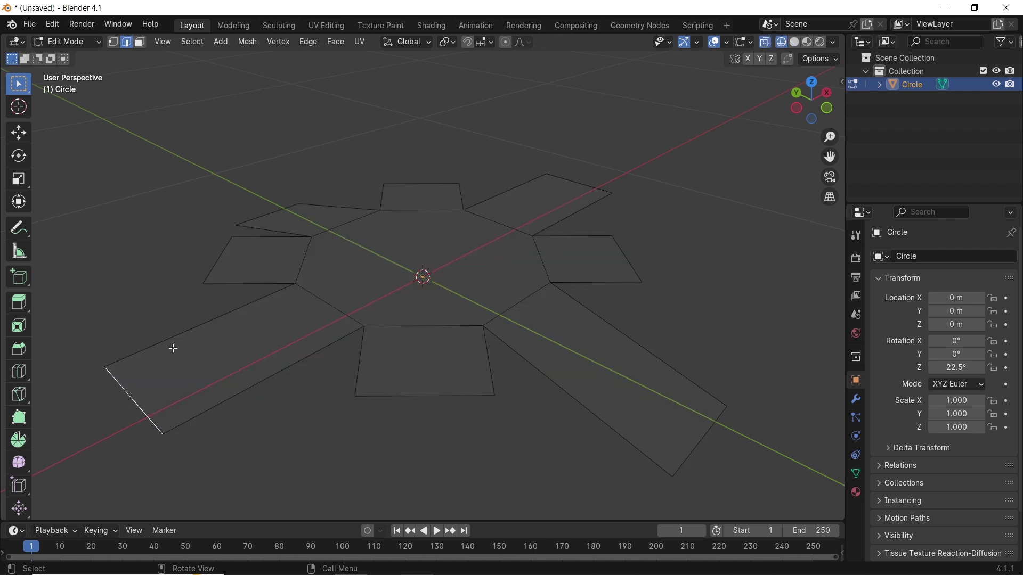
{"action": "left_click", "coordinate": [574, 184], "text": "shift"}
{"action": "key", "text": "g"}
{"action": "key", "text": "z"}
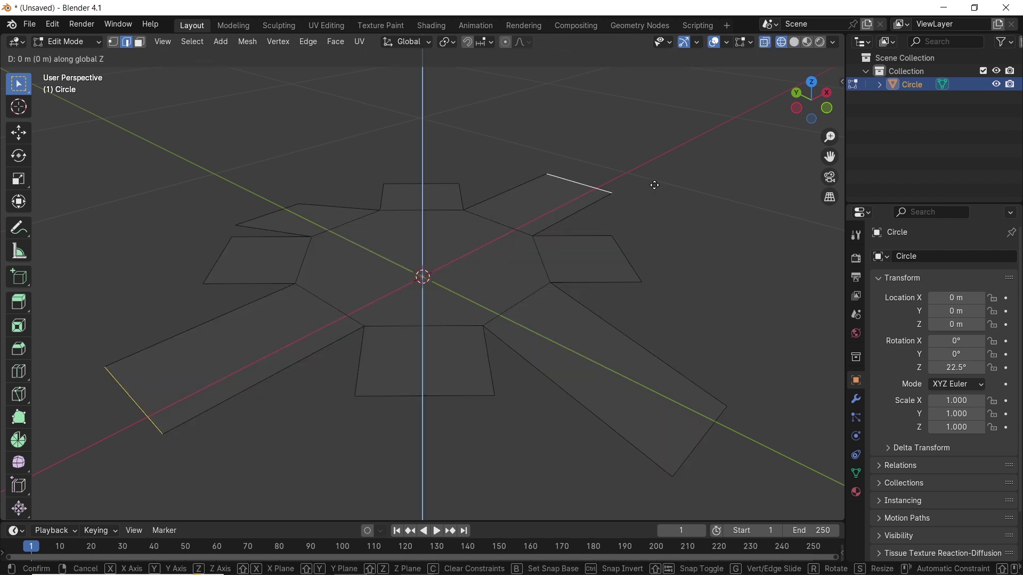
{"action": "left_click", "coordinate": [663, 156]}
{"action": "left_click", "coordinate": [175, 463]}
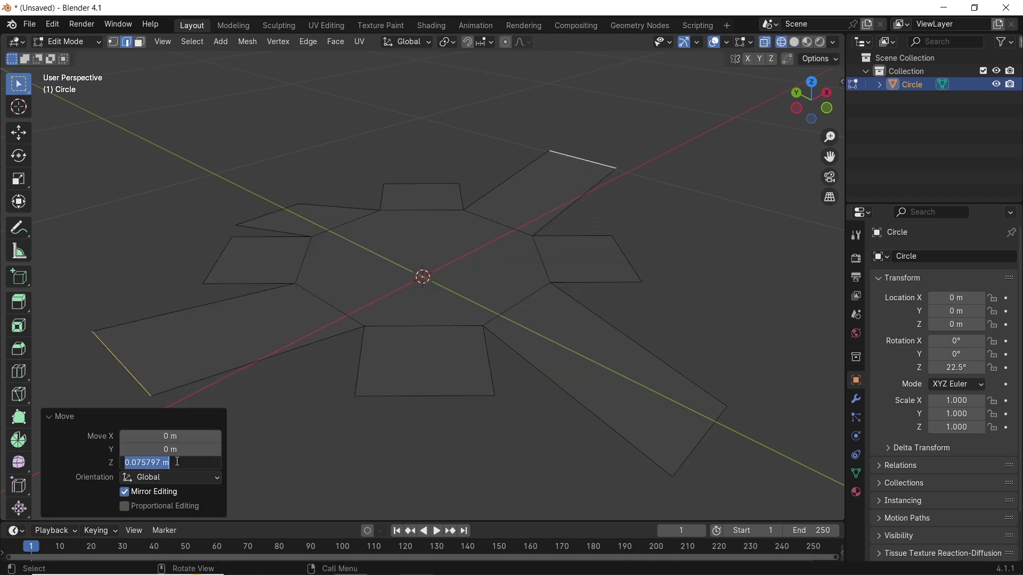
{"action": "type", "text": "0.1"}
{"action": "key", "text": "Return"}
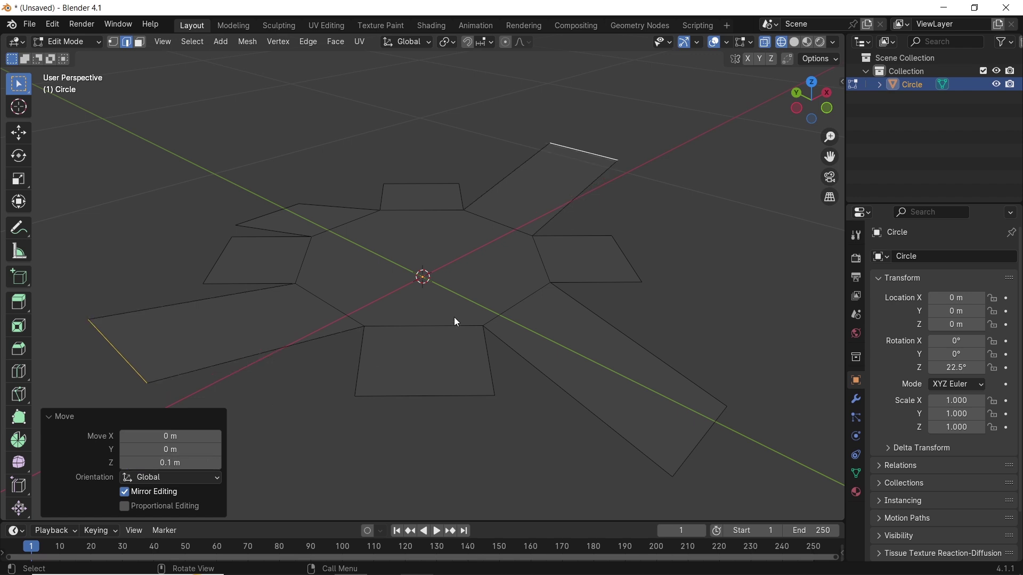
{"action": "middle_click_drag", "start_coordinate": [509, 252], "coordinate": [558, 261]}
Activate the Rotate tool with Normal transform orientation
{"action": "scroll", "coordinate": [527, 266], "scroll_direction": "up", "scroll_amount": 3}
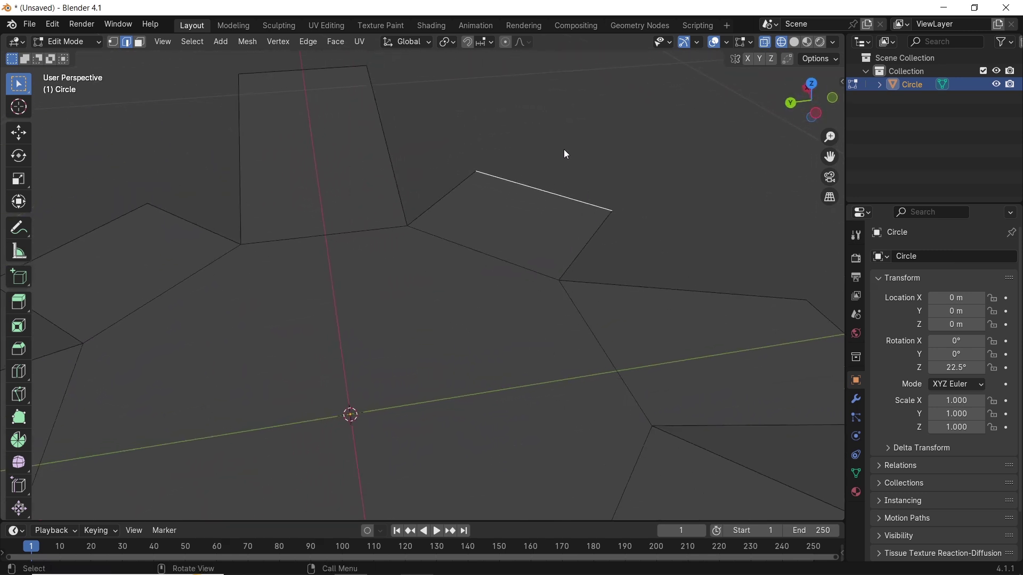
{"action": "key", "text": "r"}
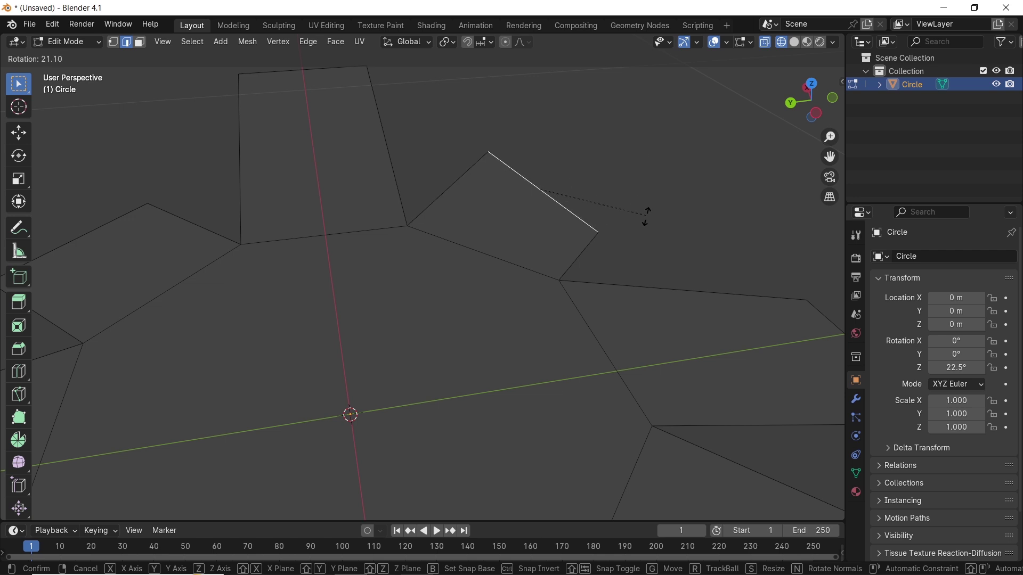
{"action": "left_click", "coordinate": [655, 176]}
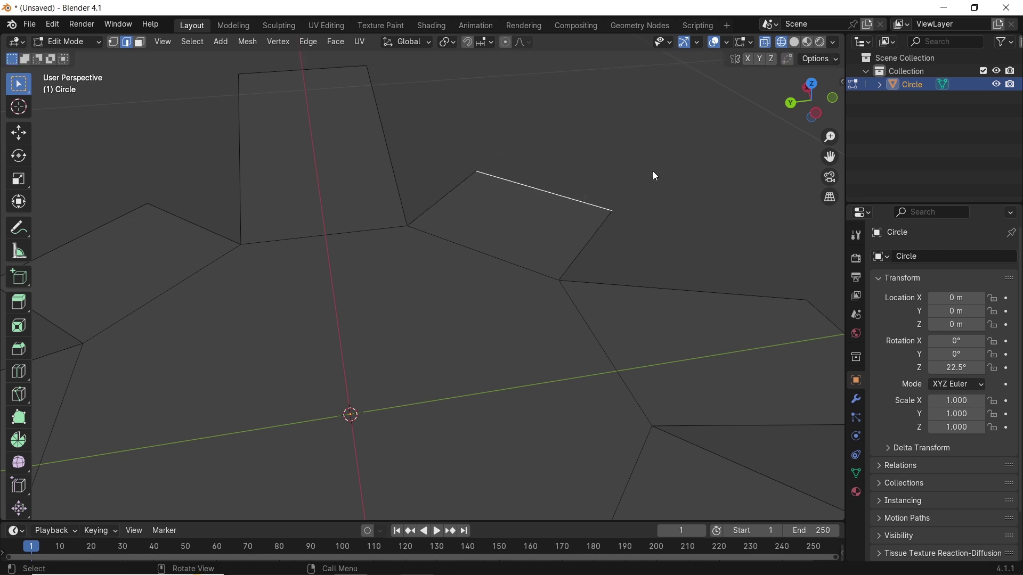
{"action": "left_click", "coordinate": [19, 156]}
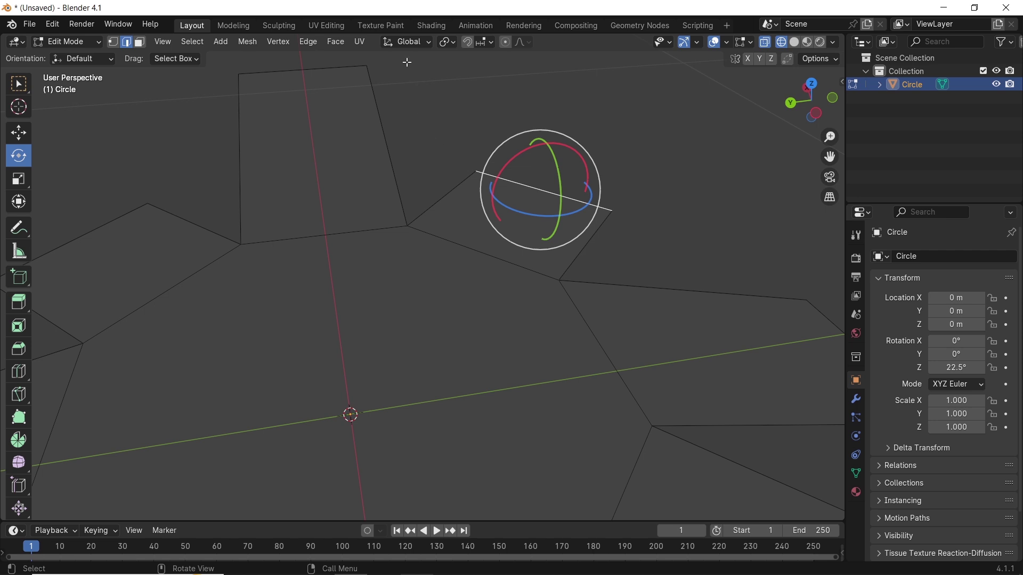
{"action": "left_click", "coordinate": [404, 44]}
{"action": "left_click", "coordinate": [397, 97]}
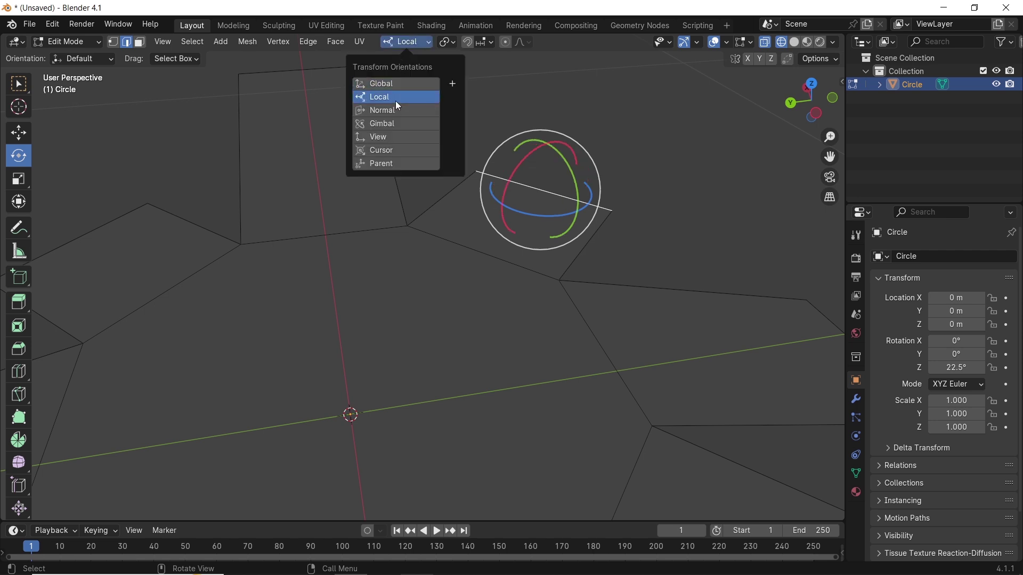
{"action": "left_click", "coordinate": [400, 111]}
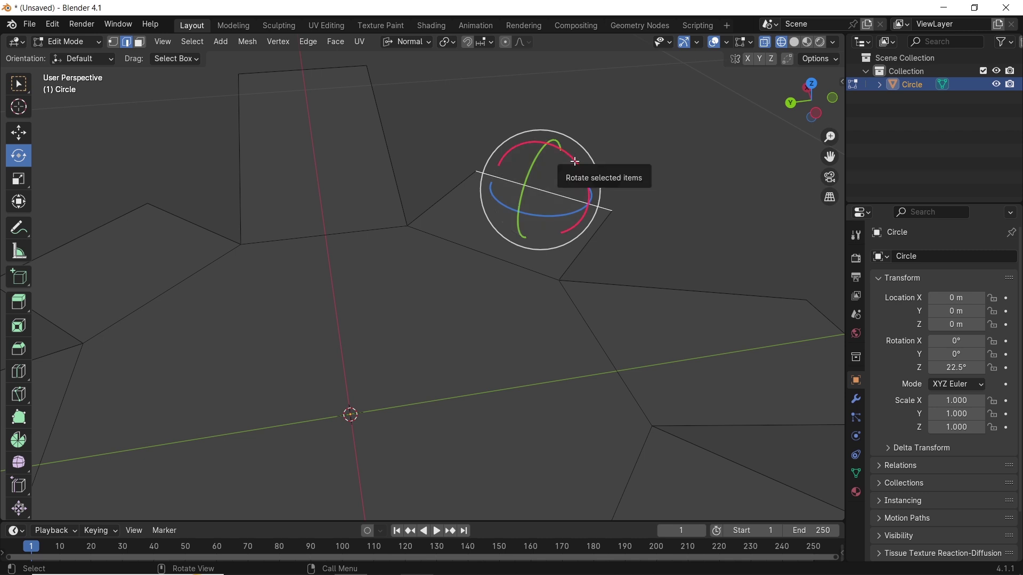
Rotate the selected flap edge 90° about its X axis and return to solid shading
{"action": "left_click_drag", "start_coordinate": [572, 156], "coordinate": [539, 127]}
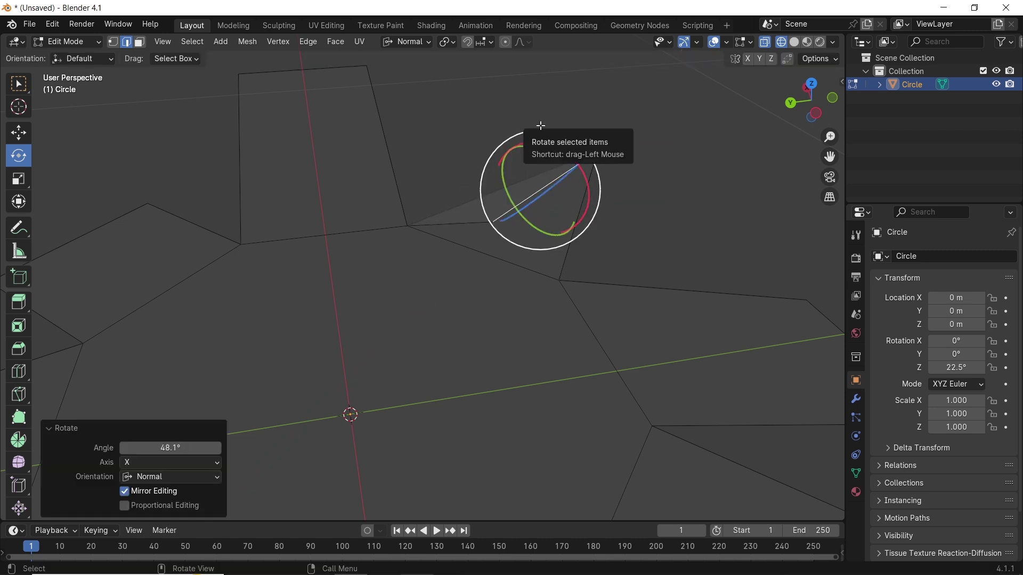
{"action": "left_click", "coordinate": [176, 448]}
{"action": "type", "text": "90"}
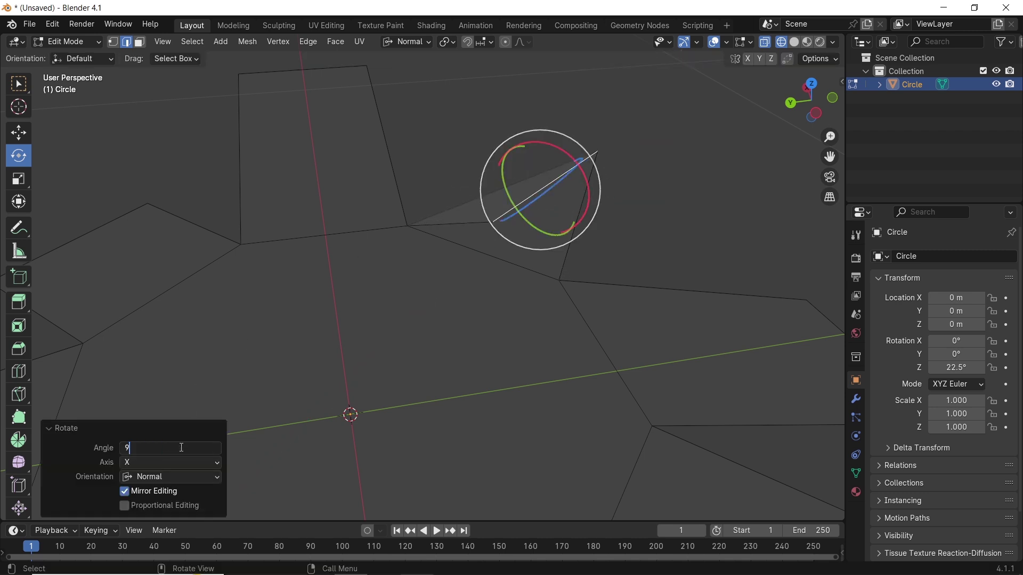
{"action": "key", "text": "Return"}
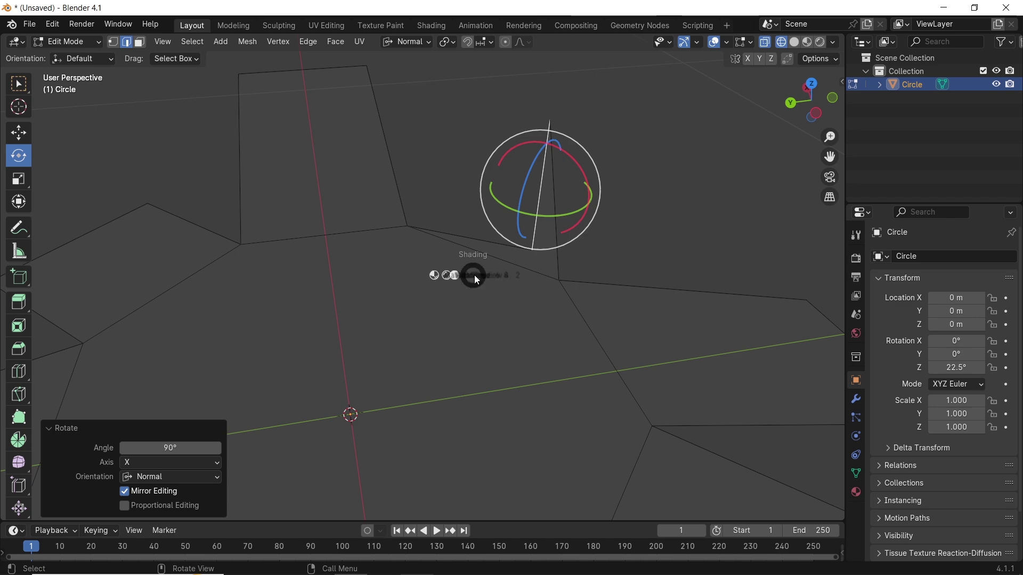
{"action": "left_click", "coordinate": [590, 274]}
Twist the next diagonal flap 90° about its own X axis
{"action": "mouse_move", "coordinate": [589, 274]}
{"action": "middle_mouse_down"}
{"action": "mouse_move", "coordinate": [473, 297]}
{"action": "mouse_move", "coordinate": [448, 288]}
{"action": "mouse_move", "coordinate": [546, 288]}
{"action": "mouse_move", "coordinate": [357, 190]}
{"action": "middle_mouse_up"}
{"action": "left_click", "coordinate": [326, 191]}
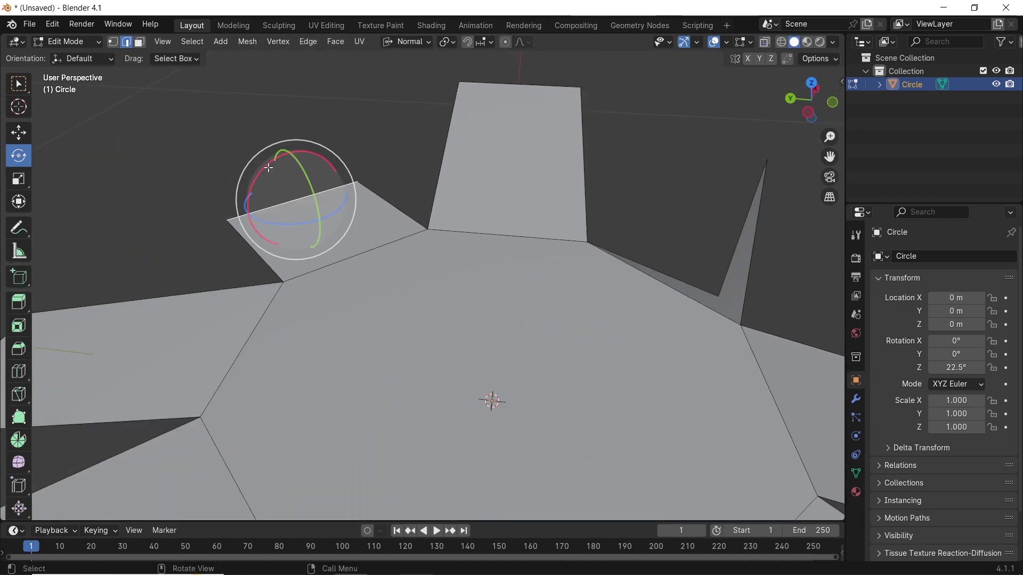
{"action": "left_click_drag", "start_coordinate": [268, 168], "coordinate": [175, 397]}
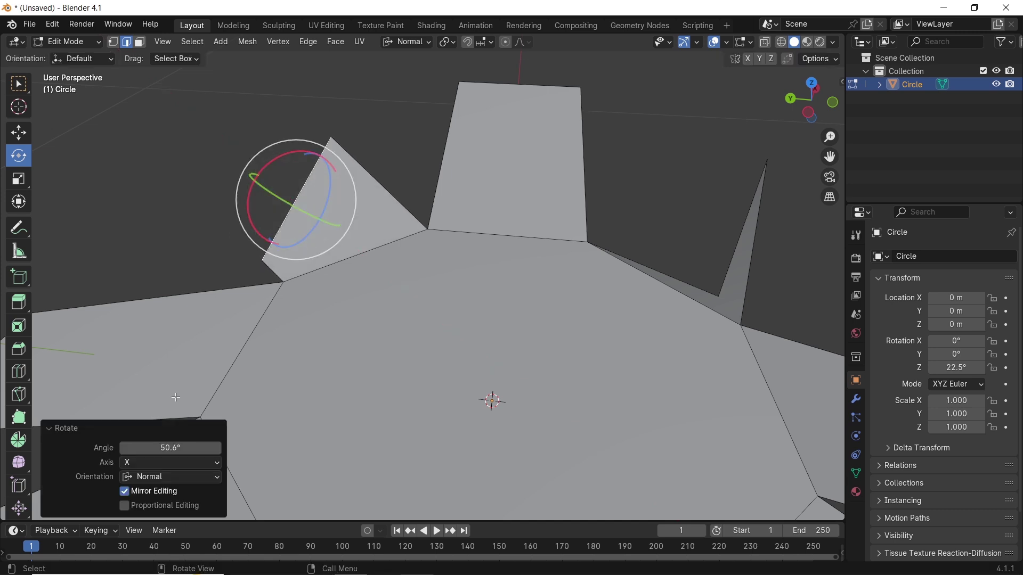
{"action": "left_click", "coordinate": [170, 448]}
{"action": "type", "text": "90"}
{"action": "key", "text": "Return"}
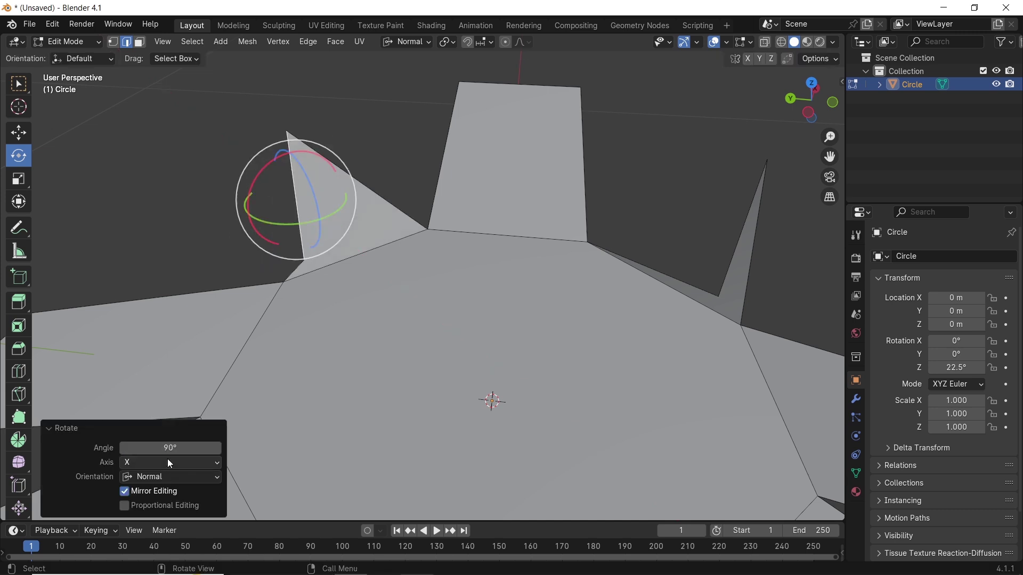
Twist the left flap 90° about its own X axis
{"action": "middle_click_drag", "start_coordinate": [422, 278], "coordinate": [302, 283]}
{"action": "left_click", "coordinate": [302, 283]}
{"action": "left_click_drag", "start_coordinate": [301, 266], "coordinate": [188, 405]}
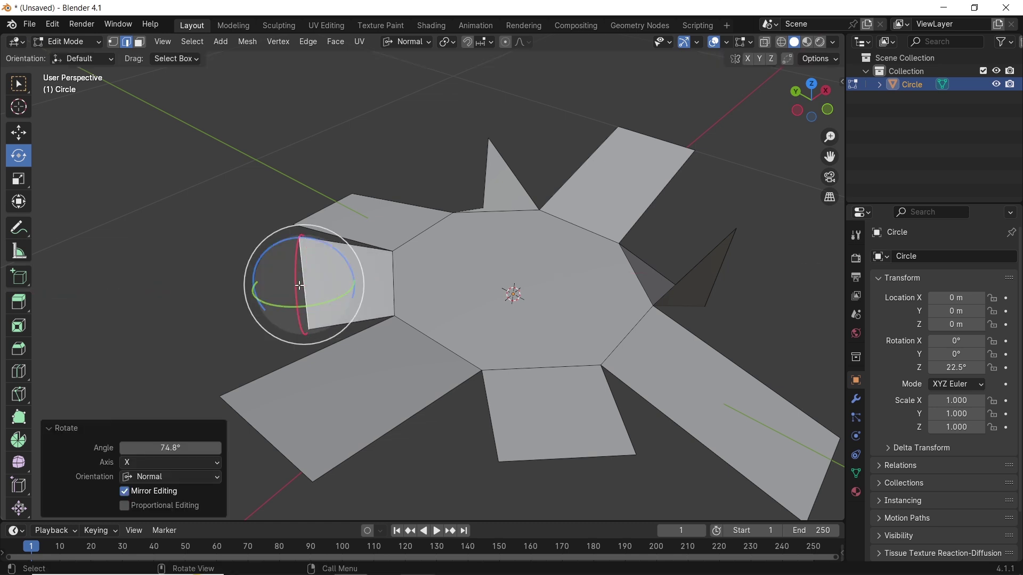
{"action": "left_click", "coordinate": [170, 448]}
{"action": "type", "text": "90"}
{"action": "key", "text": "Return"}
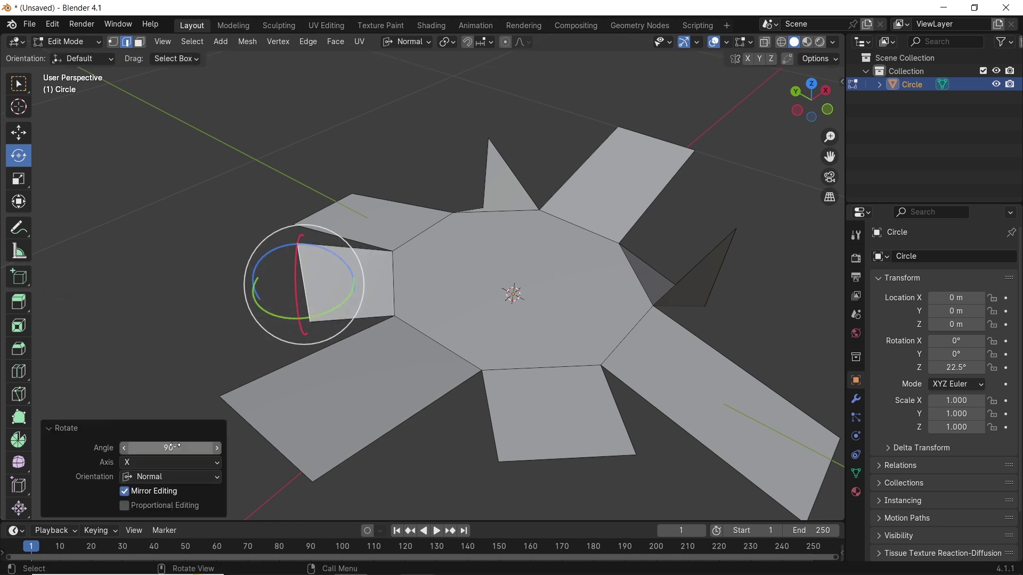
Twist the bottom flap 90° about its X axis, then view the fins from the top
{"action": "left_click", "coordinate": [546, 459]}
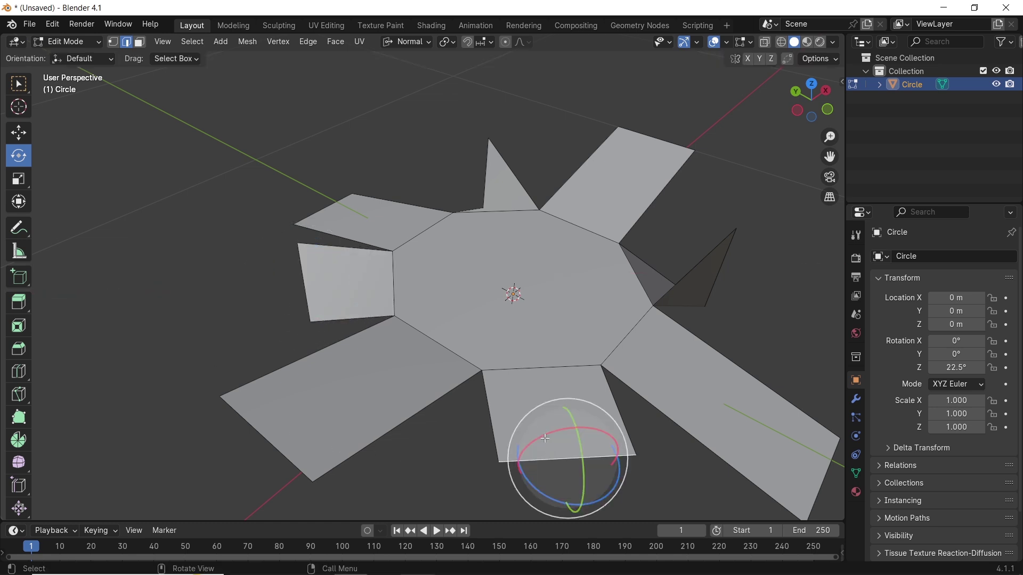
{"action": "left_click_drag", "start_coordinate": [546, 438], "coordinate": [396, 424]}
{"action": "left_click", "coordinate": [192, 446]}
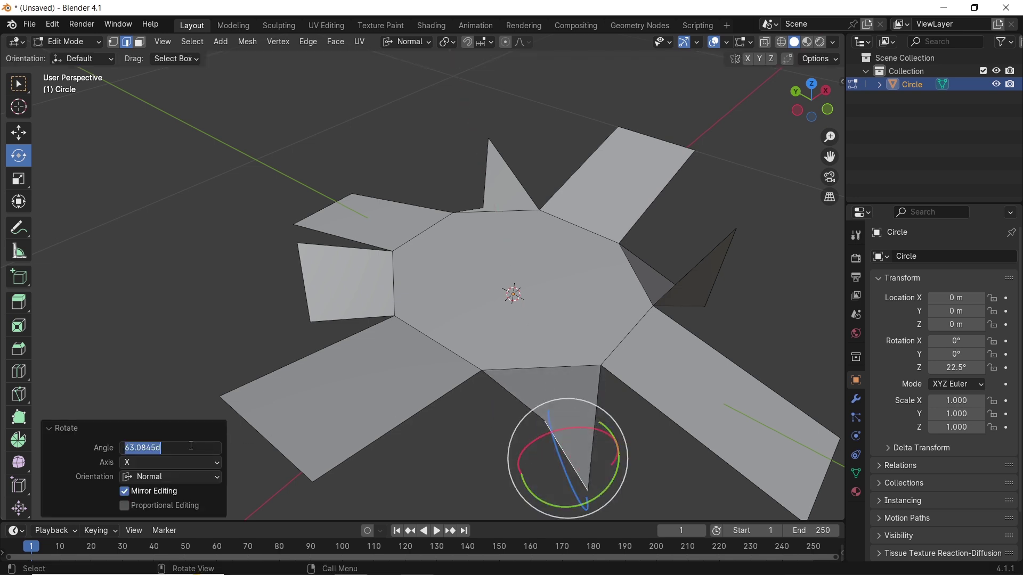
{"action": "type", "text": "90"}
{"action": "key", "text": "Return"}
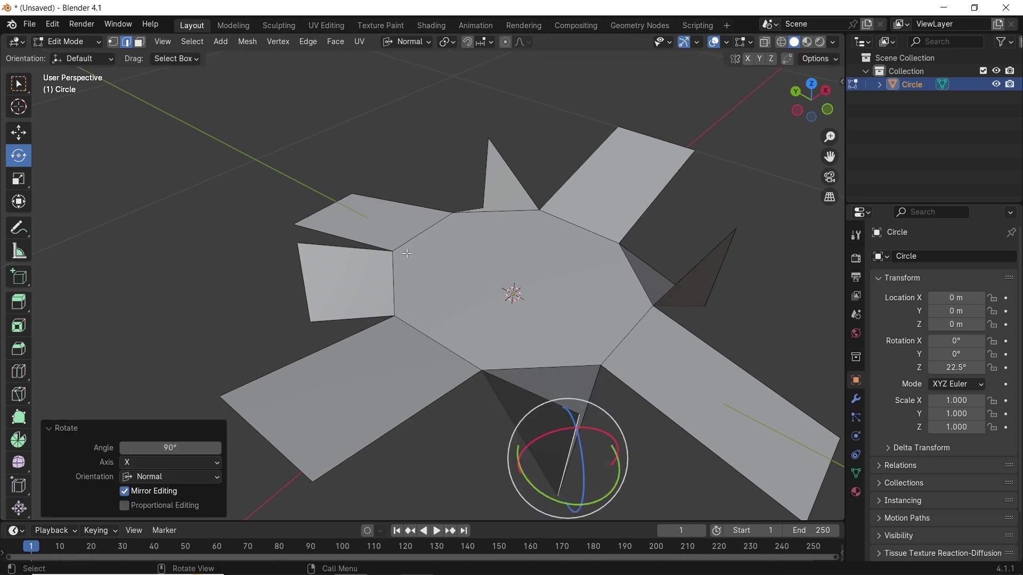
{"action": "left_click", "coordinate": [18, 85]}
{"action": "middle_click_drag", "start_coordinate": [405, 298], "coordinate": [605, 330]}
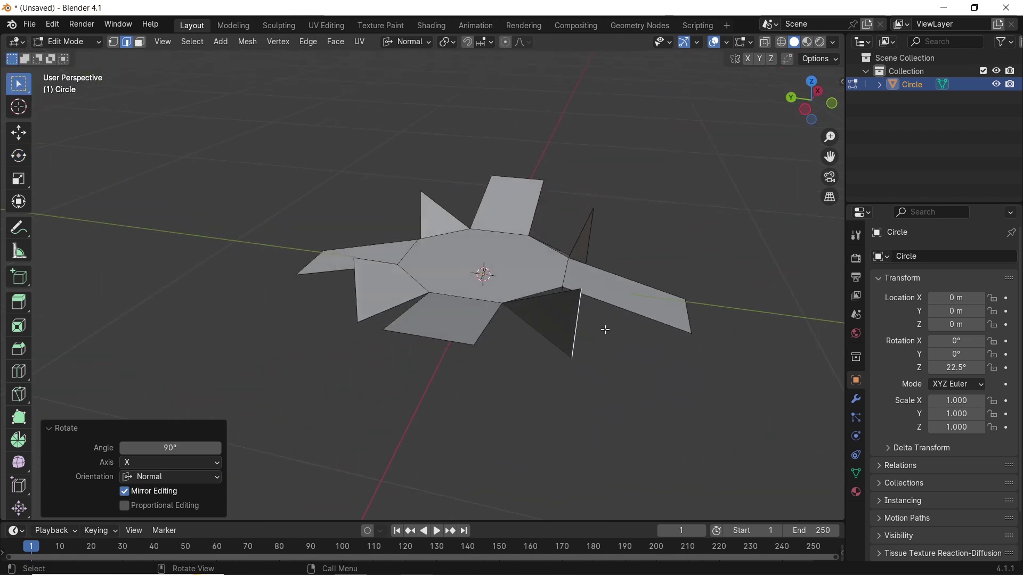
{"action": "key", "text": "KP_7"}
Duplicate the whole star tile and place the copy up and to the right
{"action": "scroll", "coordinate": [586, 299], "scroll_direction": "down", "scroll_amount": 3}
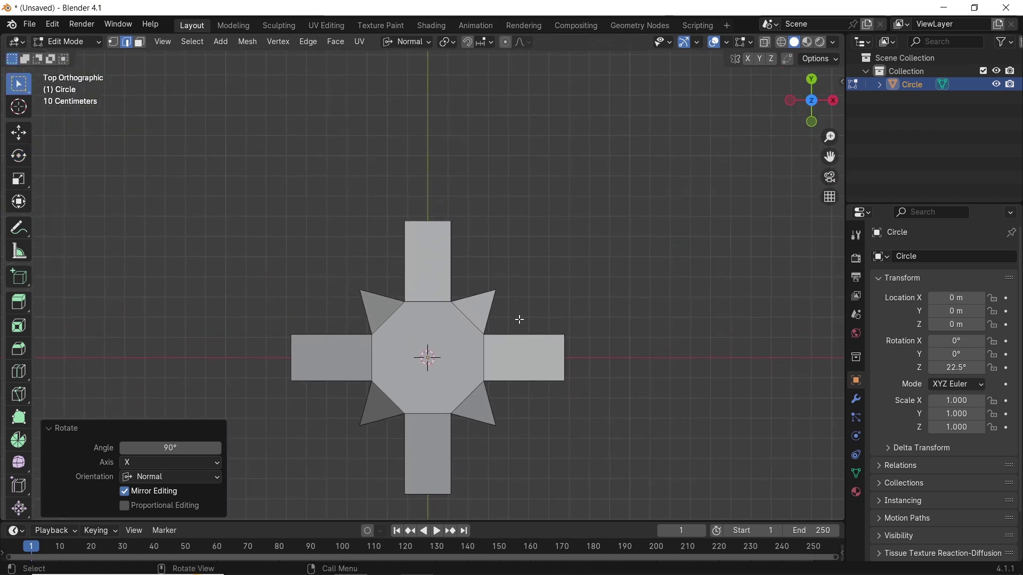
{"action": "key", "text": "a"}
{"action": "key", "text": "1"}
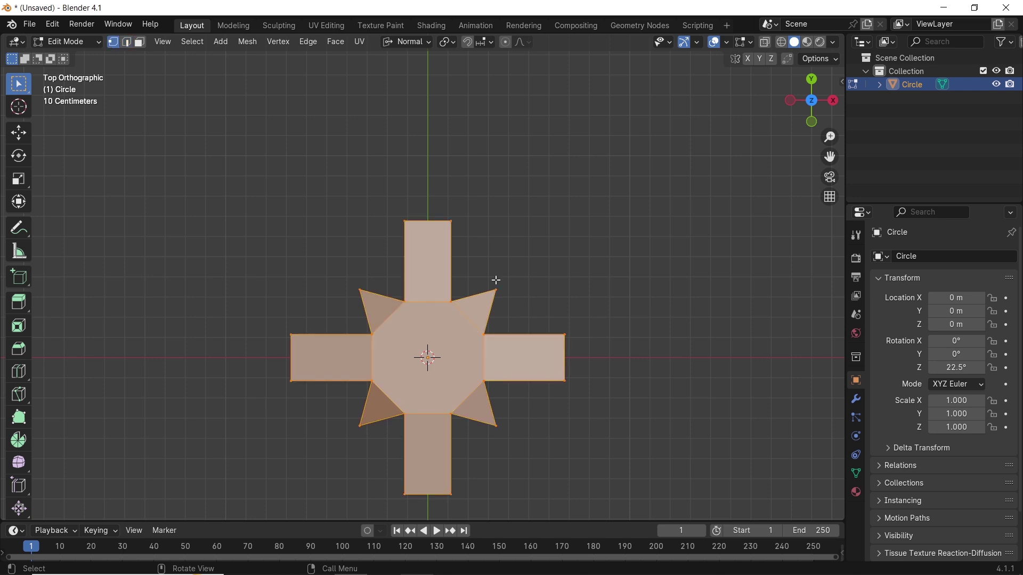
{"action": "key", "text": "shift+d"}
{"action": "left_click", "coordinate": [659, 156]}
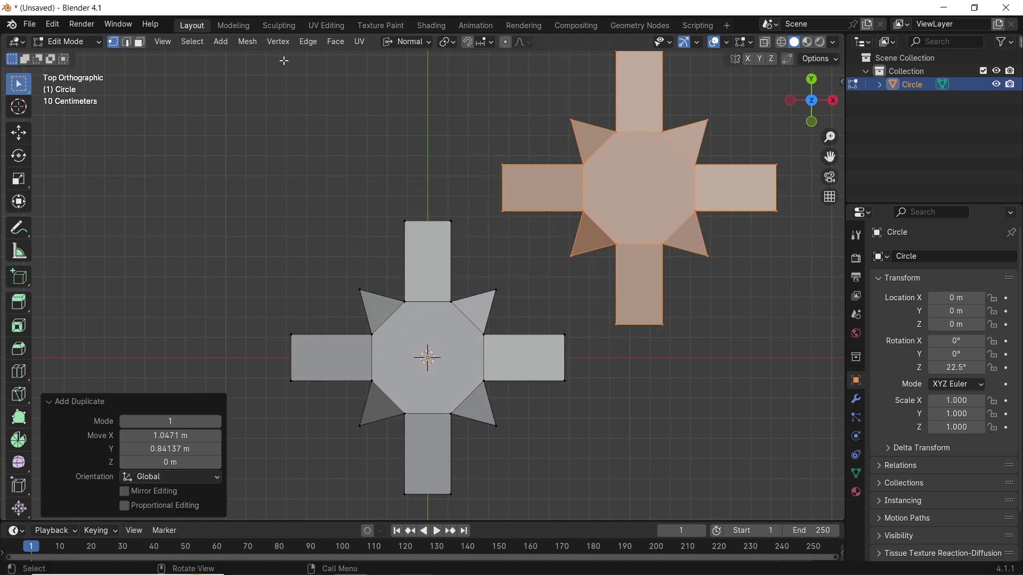
Mirror the duplicated star along global Y and view it in perspective
{"action": "left_click", "coordinate": [242, 46]}
{"action": "mouse_move", "coordinate": [264, 71]}
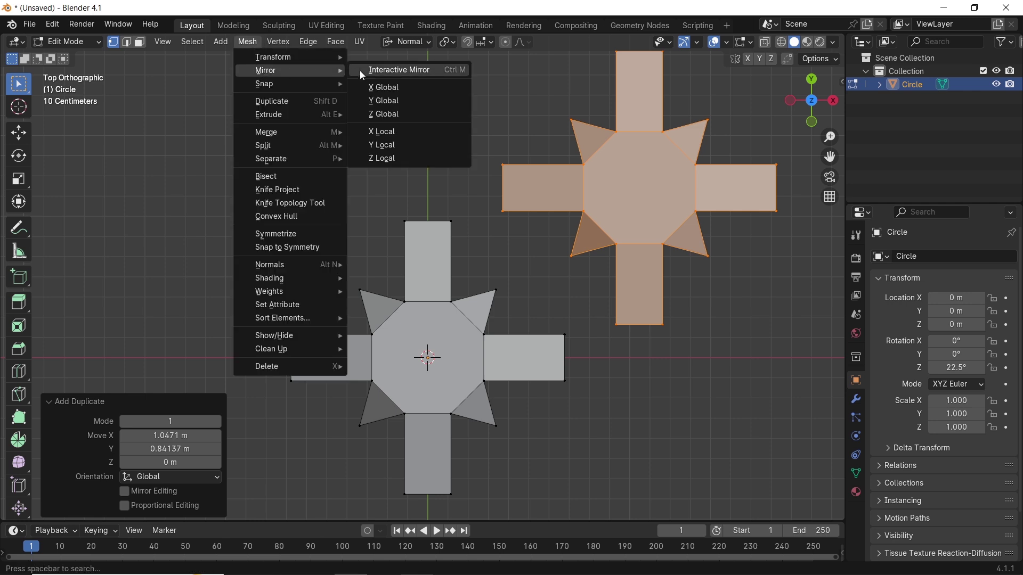
{"action": "left_click", "coordinate": [382, 101]}
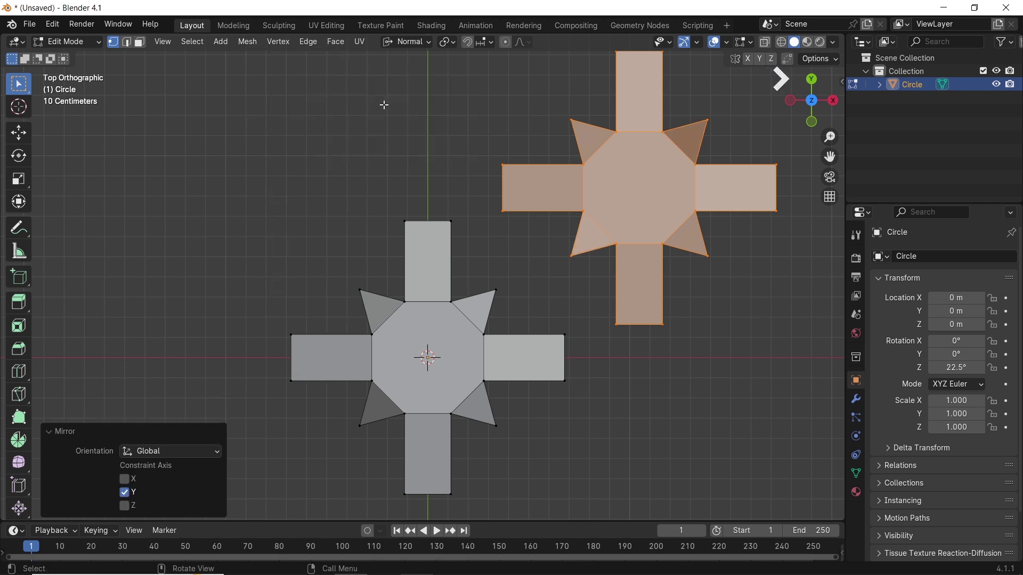
{"action": "scroll", "coordinate": [527, 241], "scroll_direction": "up", "scroll_amount": 3}
{"action": "middle_click_drag", "start_coordinate": [594, 251], "coordinate": [534, 241], "text": "shift"}
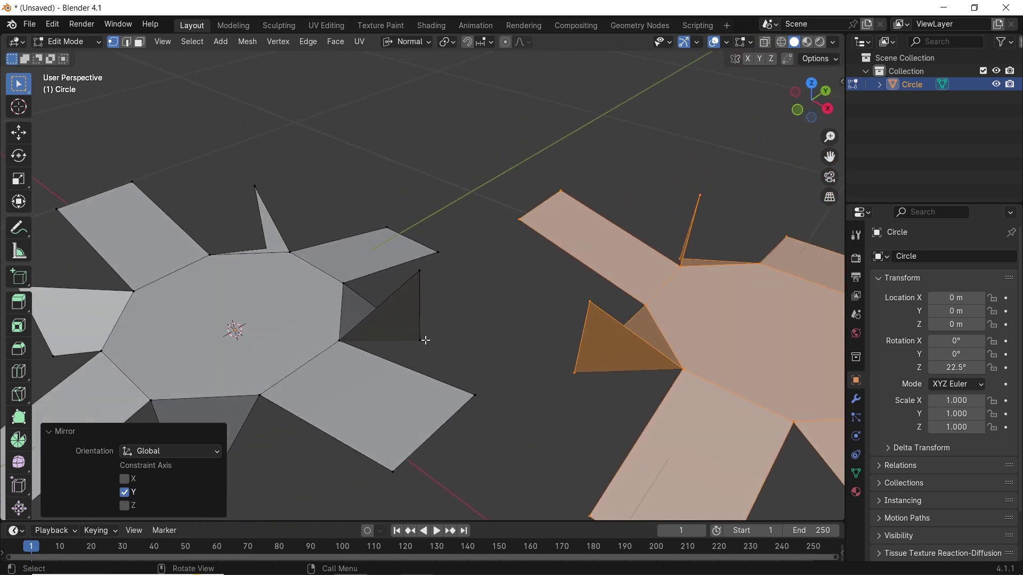
Vertex-snap the mirrored star's spike tip onto the original's spike, then return to Object Mode
{"action": "left_click", "coordinate": [487, 43]}
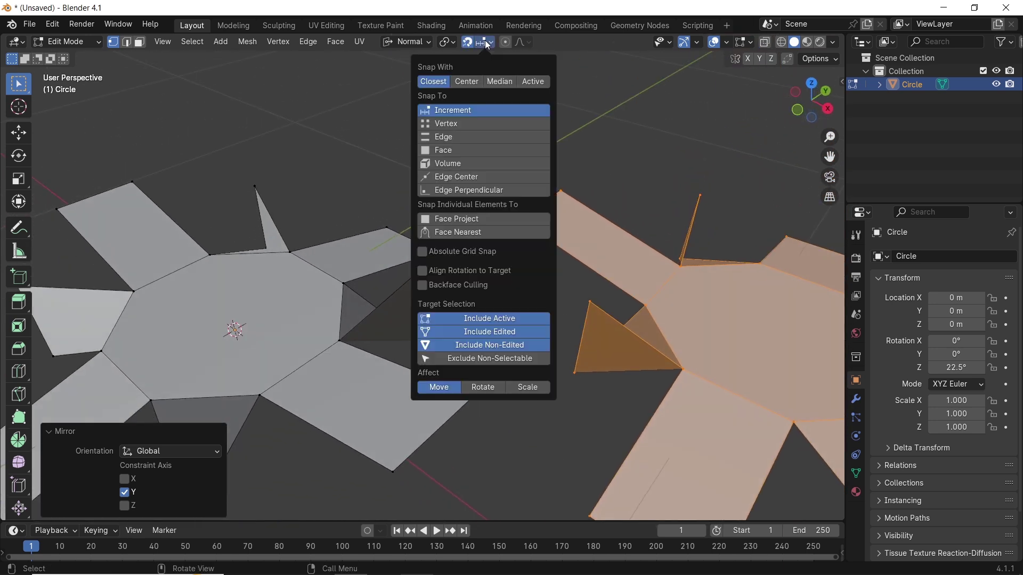
{"action": "left_click", "coordinate": [464, 124]}
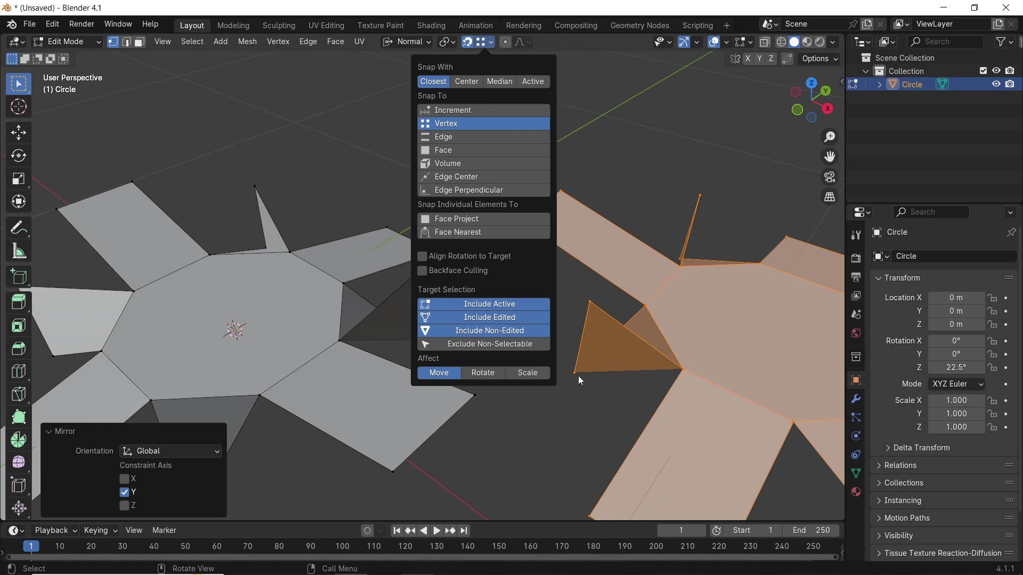
{"action": "key", "text": "g"}
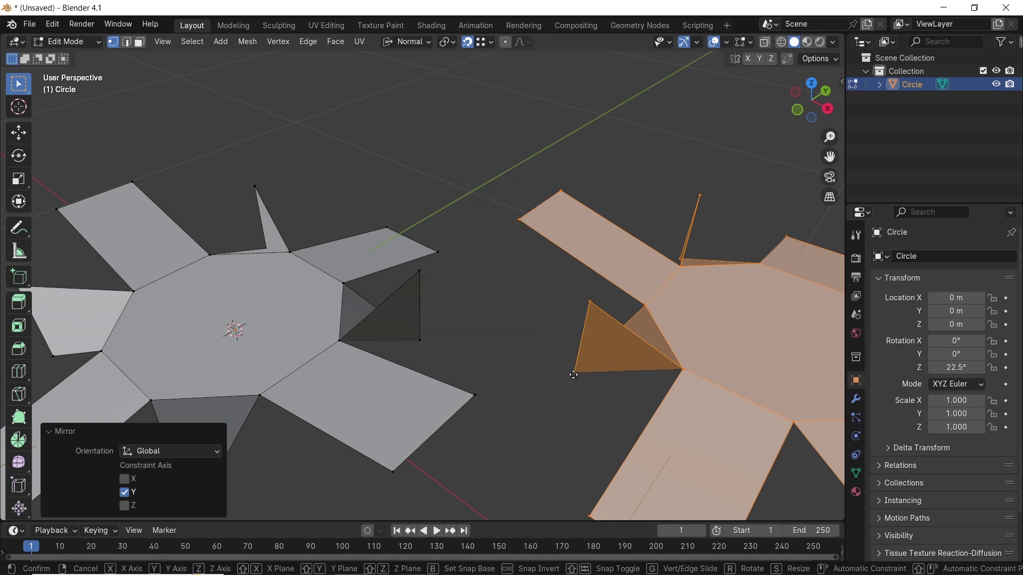
{"action": "left_click", "coordinate": [426, 342]}
{"action": "middle_click_drag", "start_coordinate": [427, 342], "coordinate": [541, 293]}
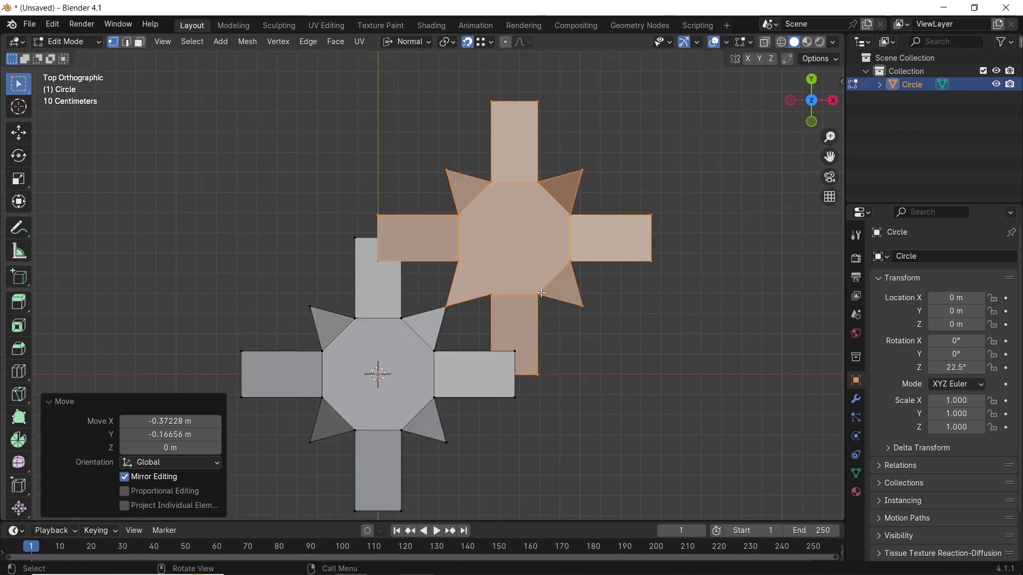
{"action": "key", "text": "Tab"}
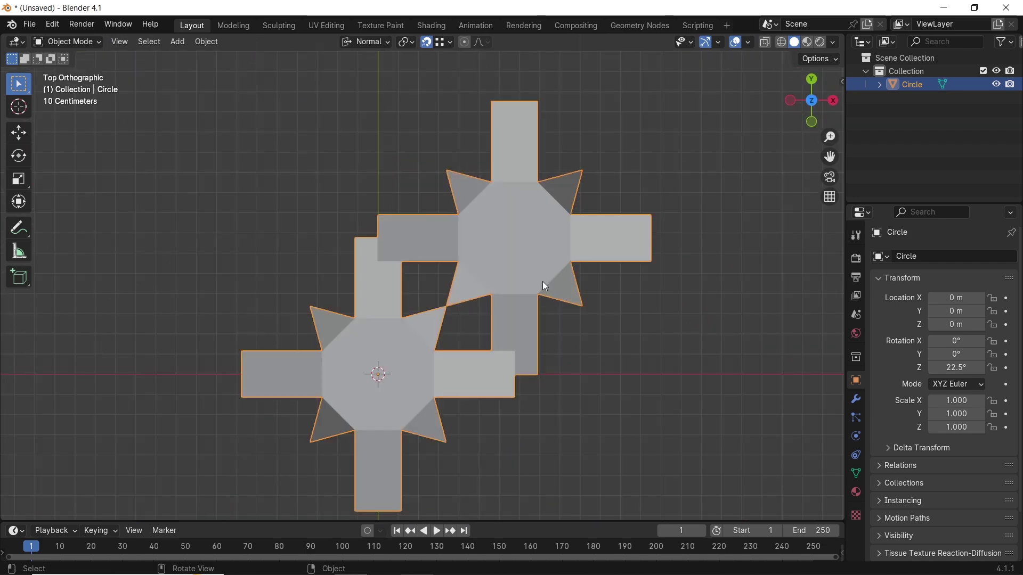
Add an Array modifier to the star pair and apply all transforms
{"action": "left_click", "coordinate": [856, 399]}
{"action": "left_click", "coordinate": [909, 257]}
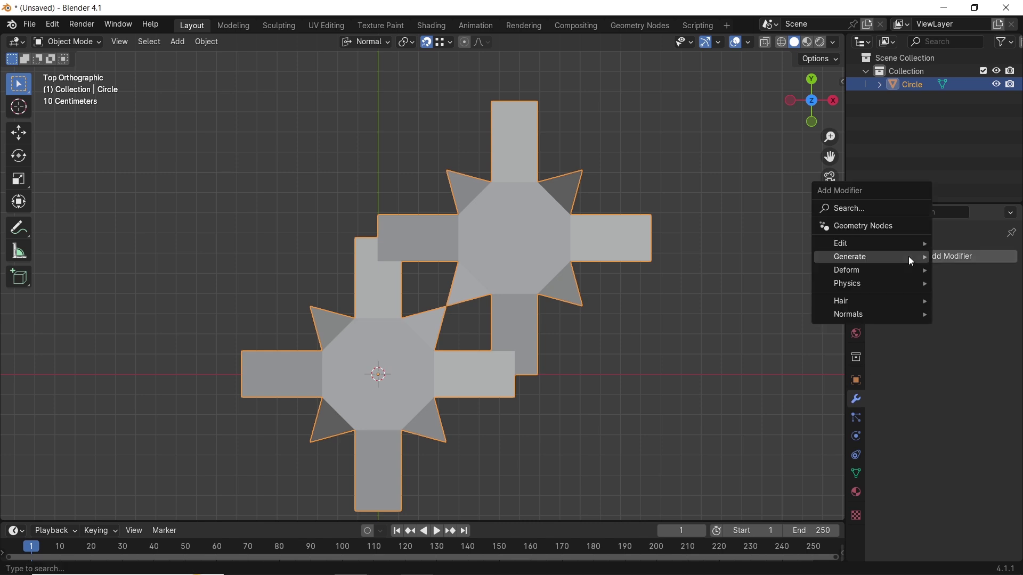
{"action": "mouse_move", "coordinate": [894, 255]}
{"action": "left_click", "coordinate": [774, 256]}
{"action": "scroll", "coordinate": [674, 315], "scroll_direction": "down", "scroll_amount": 2}
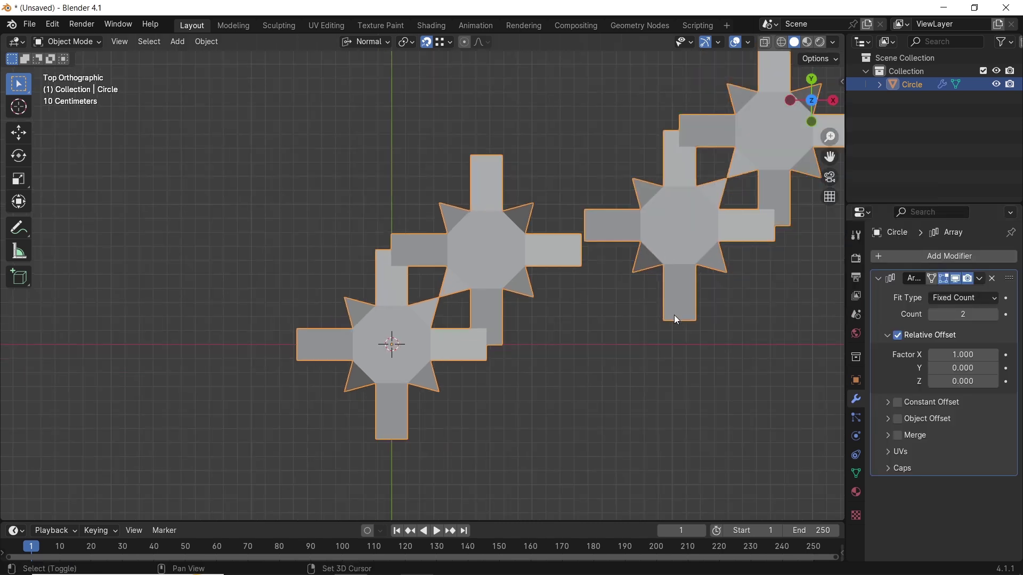
{"action": "middle_click_drag", "start_coordinate": [674, 315], "coordinate": [637, 317], "text": "shift"}
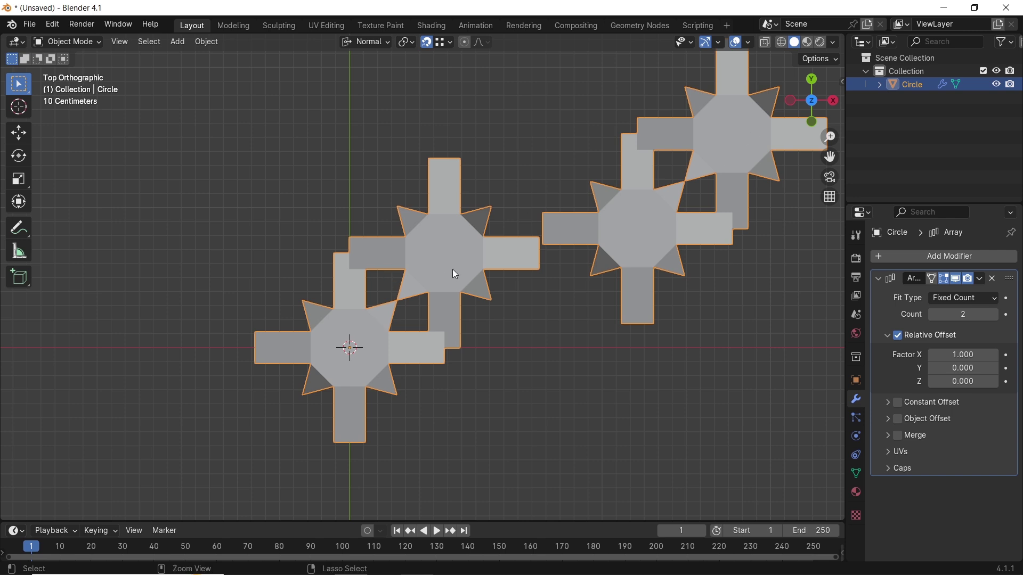
{"action": "key", "text": "ctrl+a"}
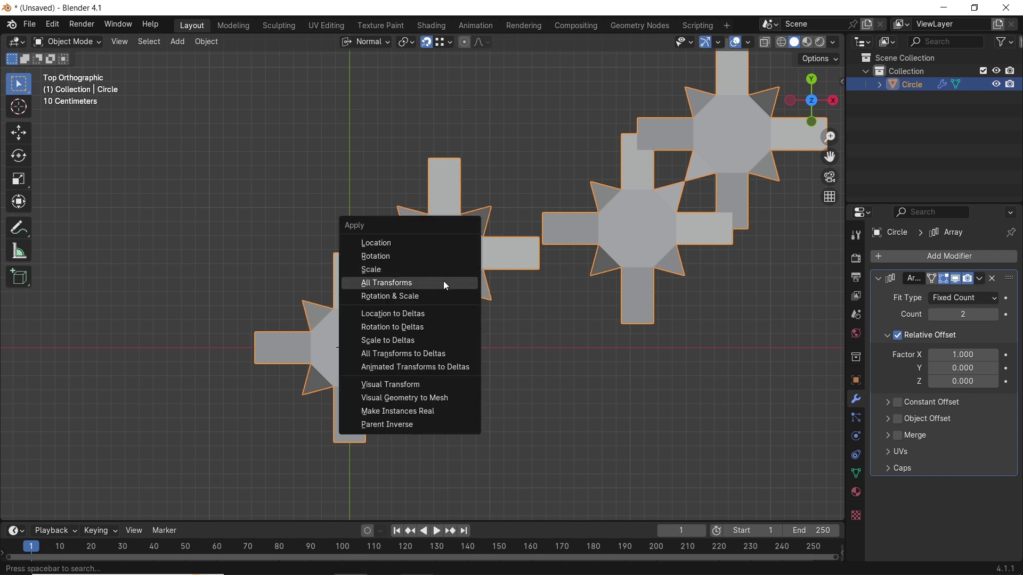
{"action": "left_click", "coordinate": [445, 284]}
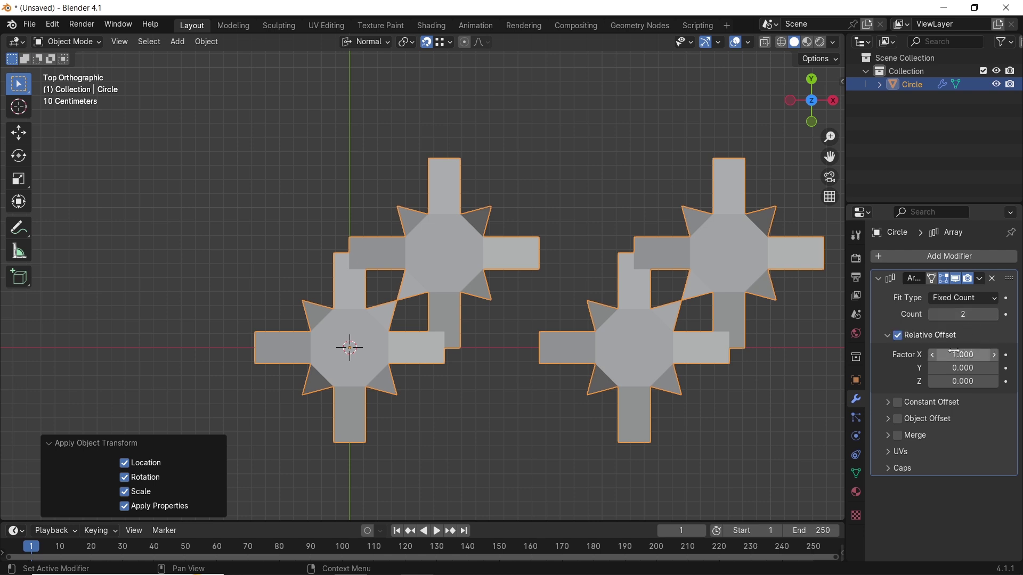
Set the array's relative X offset to 0.668 and count to 5, viewing in wireframe
{"action": "left_click_drag", "start_coordinate": [965, 353], "coordinate": [932, 353]}
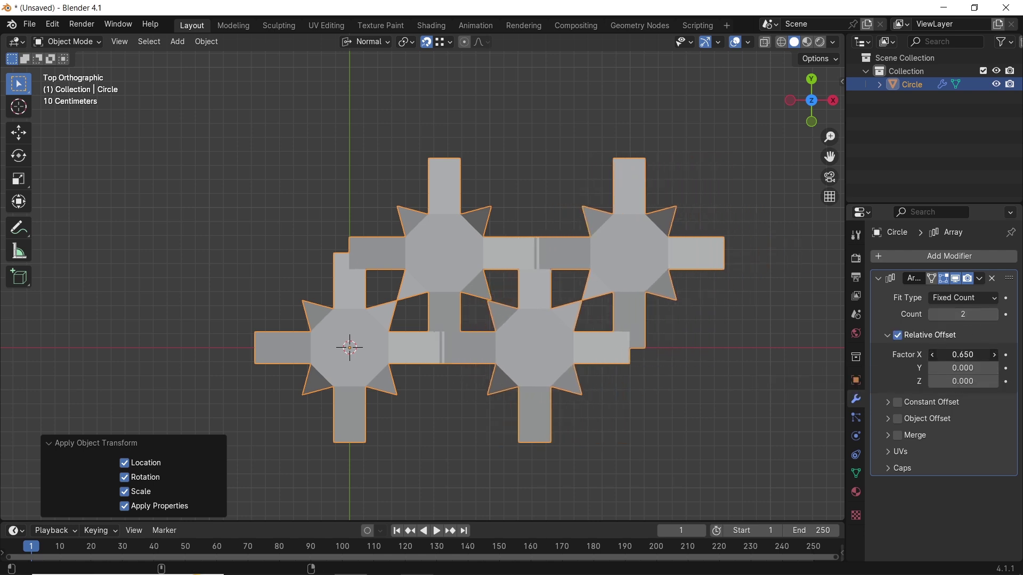
{"action": "left_click", "coordinate": [962, 353]}
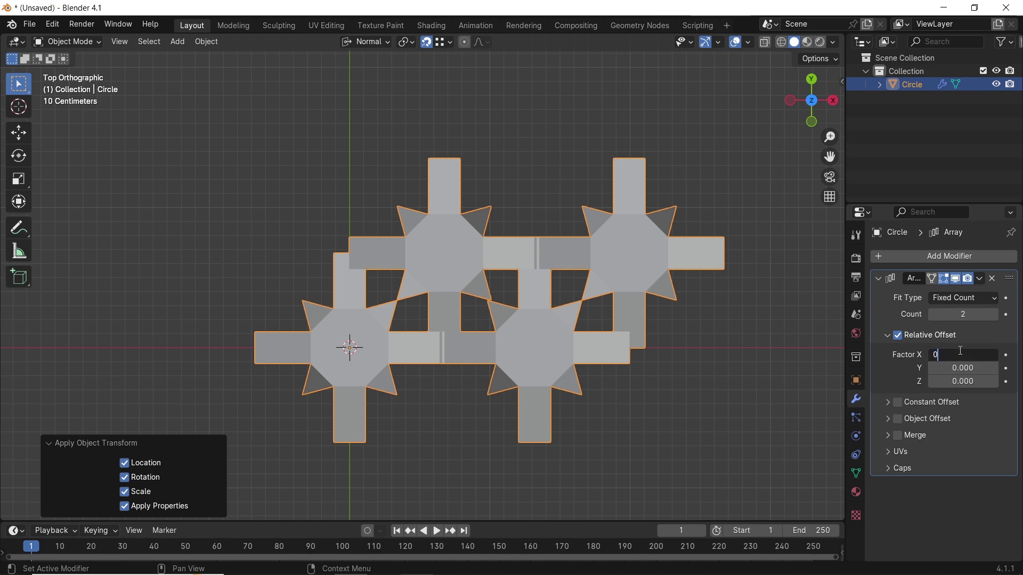
{"action": "key", "text": "Return"}
{"action": "scroll", "coordinate": [497, 354], "scroll_direction": "up", "scroll_amount": 4}
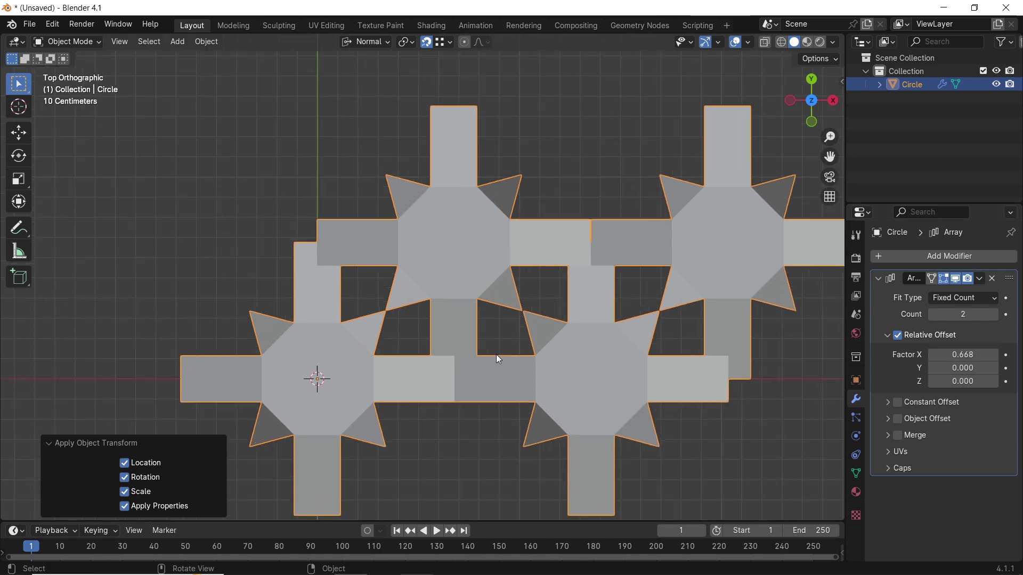
{"action": "key", "text": "shift+z"}
{"action": "scroll", "coordinate": [272, 382], "scroll_direction": "down", "scroll_amount": 4}
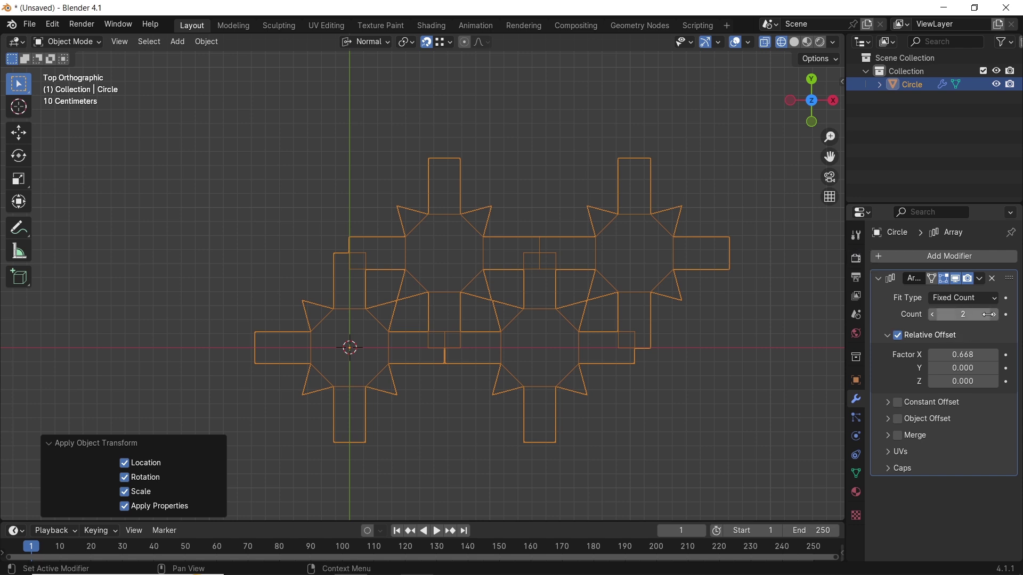
{"action": "left_click_drag", "start_coordinate": [988, 315], "coordinate": [992, 314]}
{"action": "scroll", "coordinate": [602, 309], "scroll_direction": "down", "scroll_amount": 3}
{"action": "middle_click_drag", "start_coordinate": [581, 322], "coordinate": [517, 318], "text": "shift"}
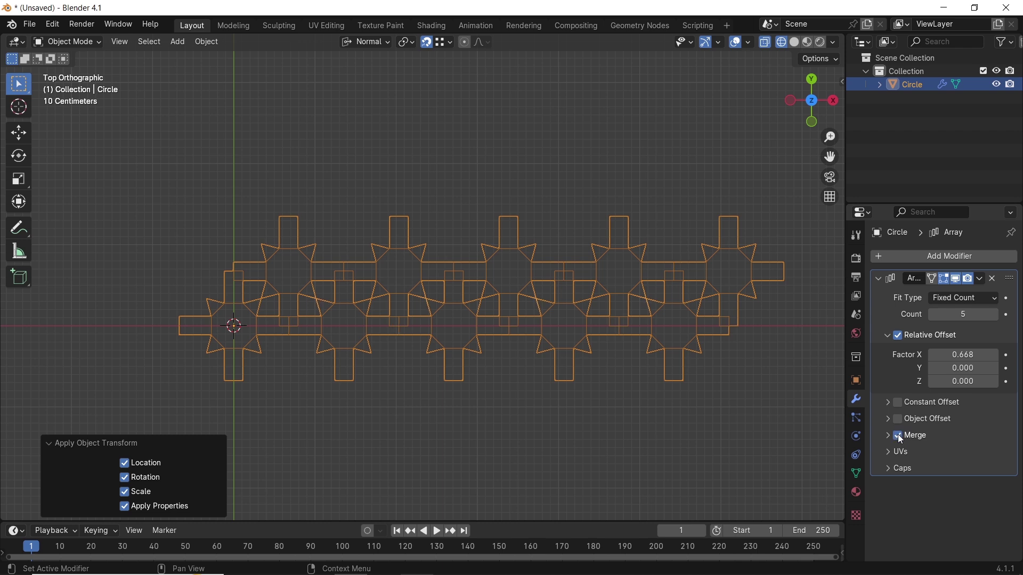
Add a second Array modifier with relative offset X 0 and Y 0.668
{"action": "left_click", "coordinate": [896, 257]}
{"action": "mouse_move", "coordinate": [897, 258]}
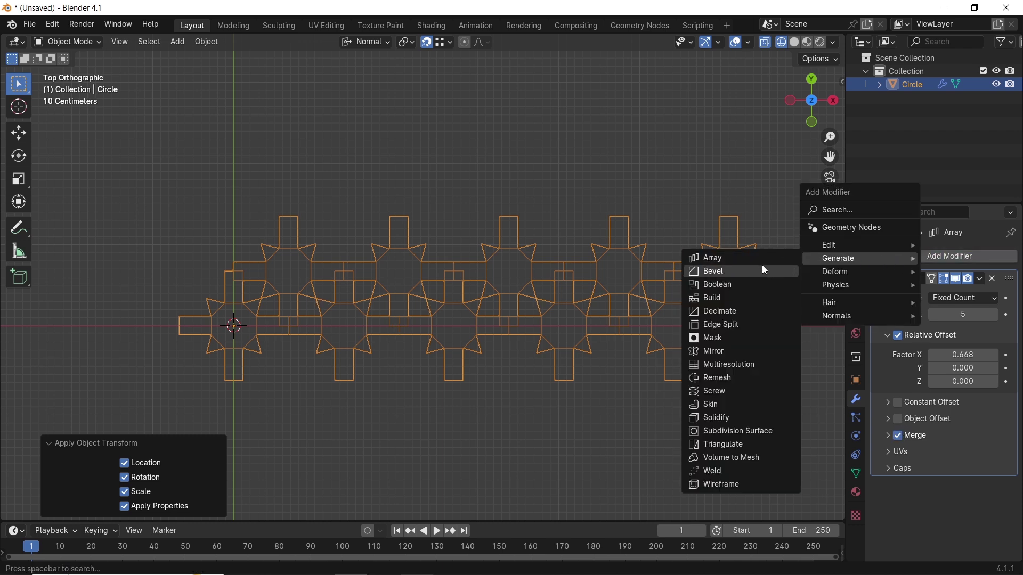
{"action": "left_click", "coordinate": [760, 261]}
{"action": "left_click", "coordinate": [879, 279]}
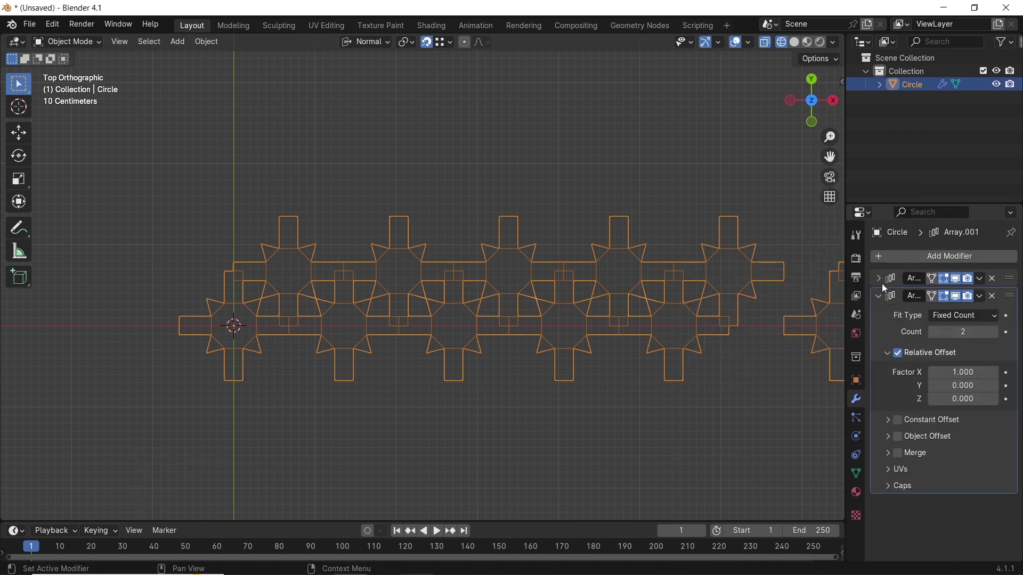
{"action": "left_click", "coordinate": [953, 372]}
{"action": "type", "text": "0"}
{"action": "key", "text": "Return"}
{"action": "left_click", "coordinate": [961, 386]}
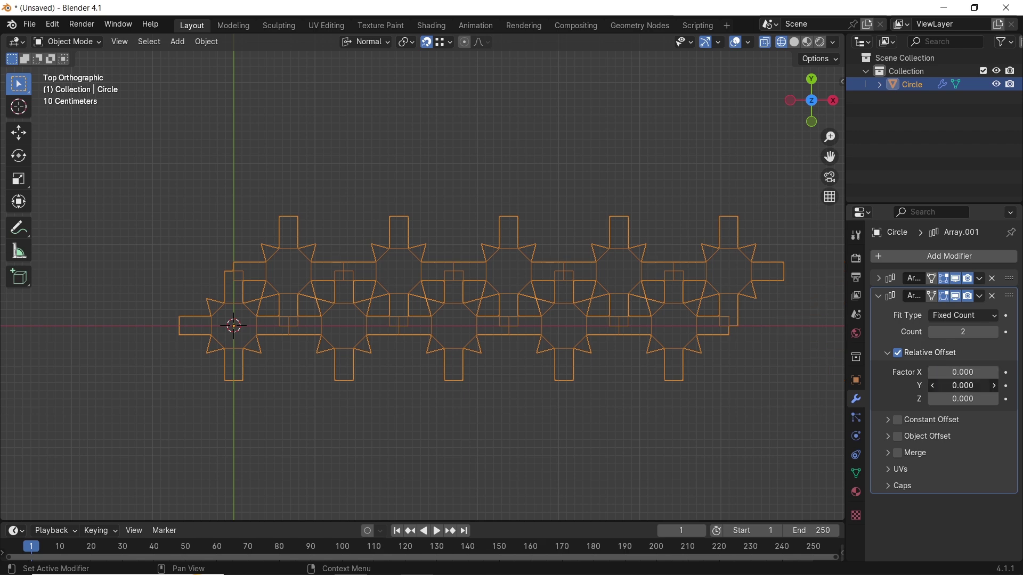
{"action": "type", "text": "1"}
{"action": "key", "text": "Return"}
{"action": "left_click", "coordinate": [946, 385]}
{"action": "type", "text": "0.668"}
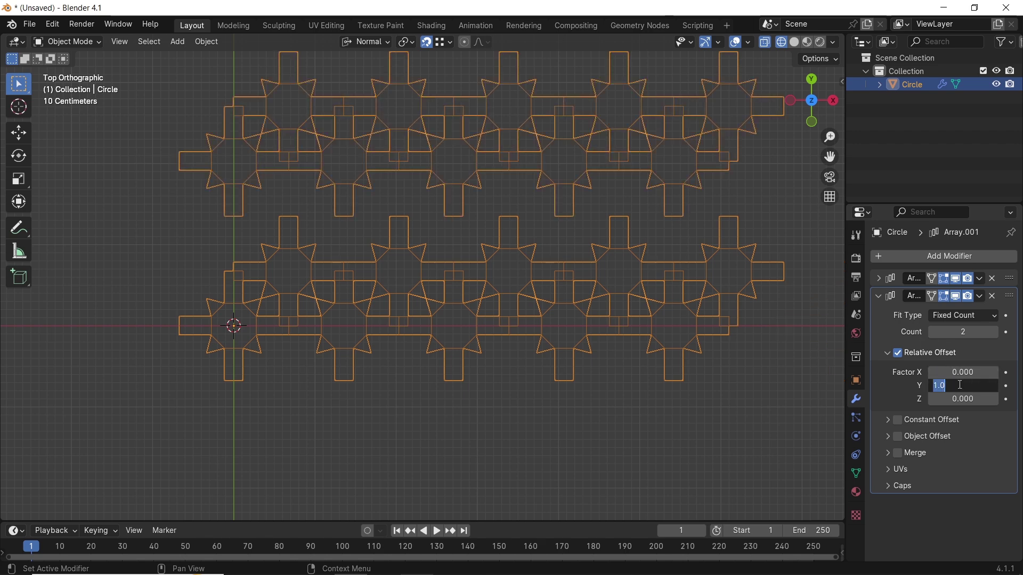
{"action": "key", "text": "Return"}
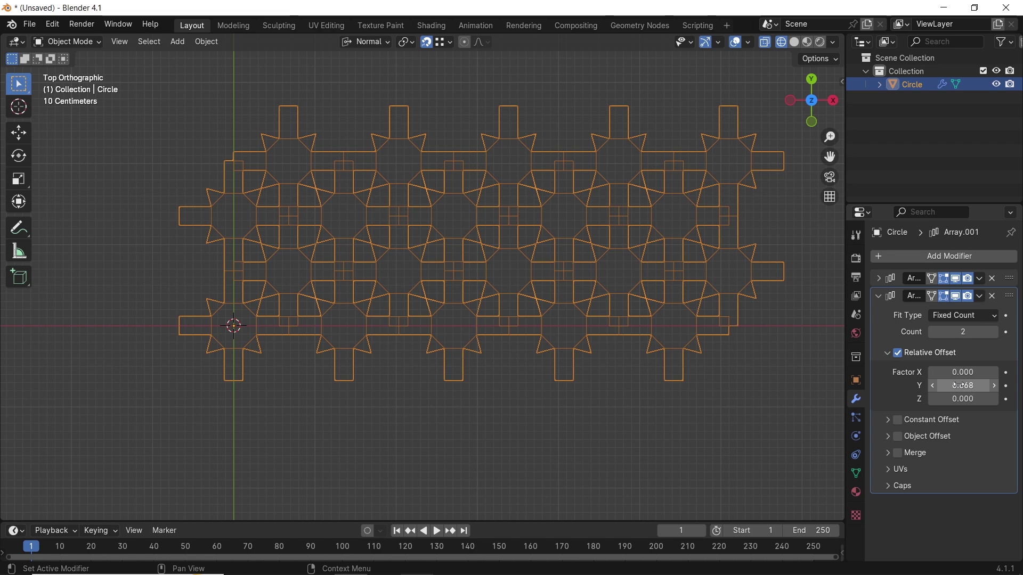
Set the second array's count to 5 rows, then return to solid shading
{"action": "left_click", "coordinate": [963, 334]}
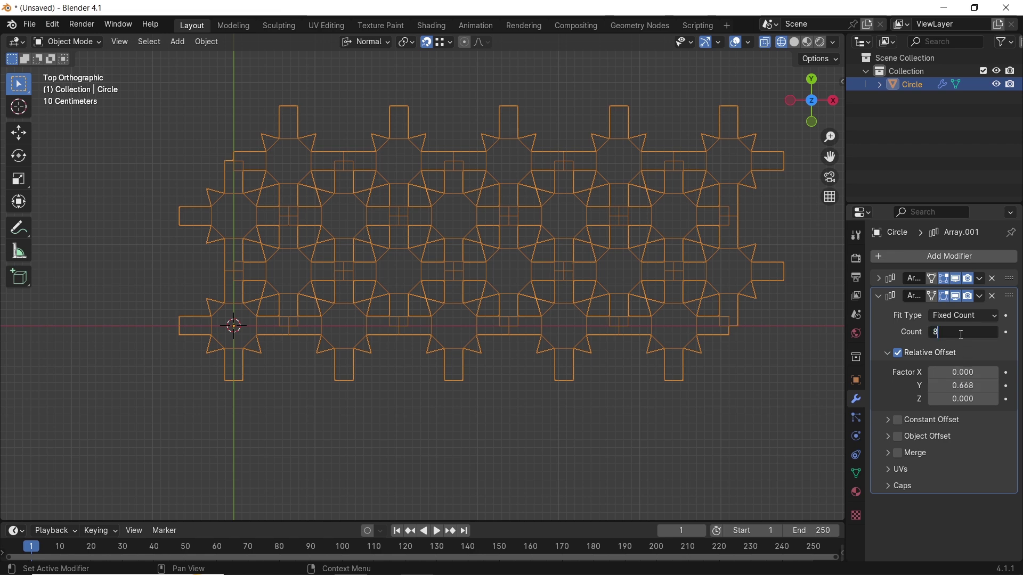
{"action": "type", "text": "8"}
{"action": "key", "text": "Return"}
{"action": "scroll", "coordinate": [546, 224], "scroll_direction": "down", "scroll_amount": 3}
{"action": "middle_click_drag", "start_coordinate": [542, 193], "coordinate": [521, 371], "text": "shift"}
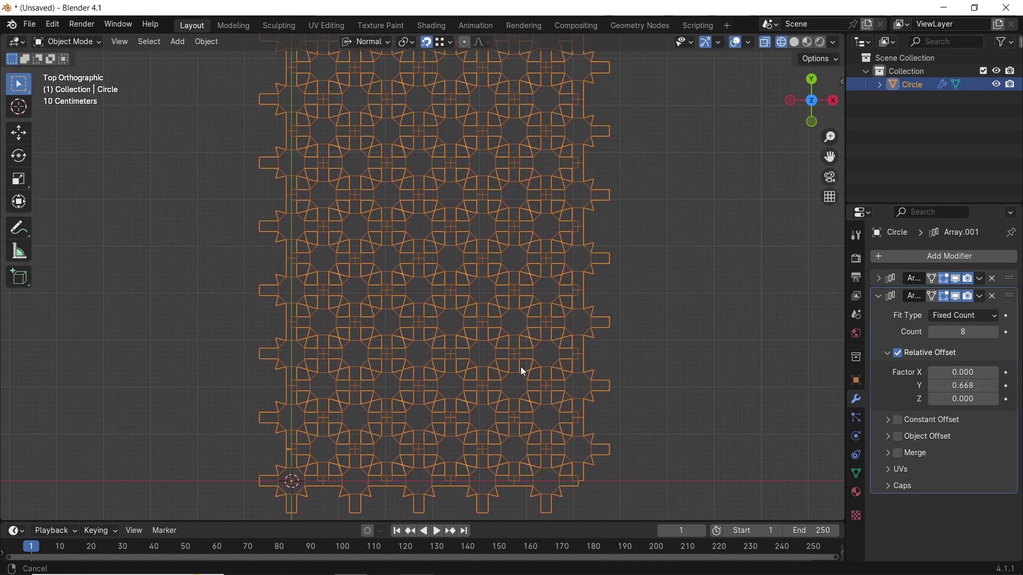
{"action": "scroll", "coordinate": [522, 369], "scroll_direction": "down", "scroll_amount": 2}
{"action": "key", "text": "Home"}
{"action": "left_click", "coordinate": [962, 333]}
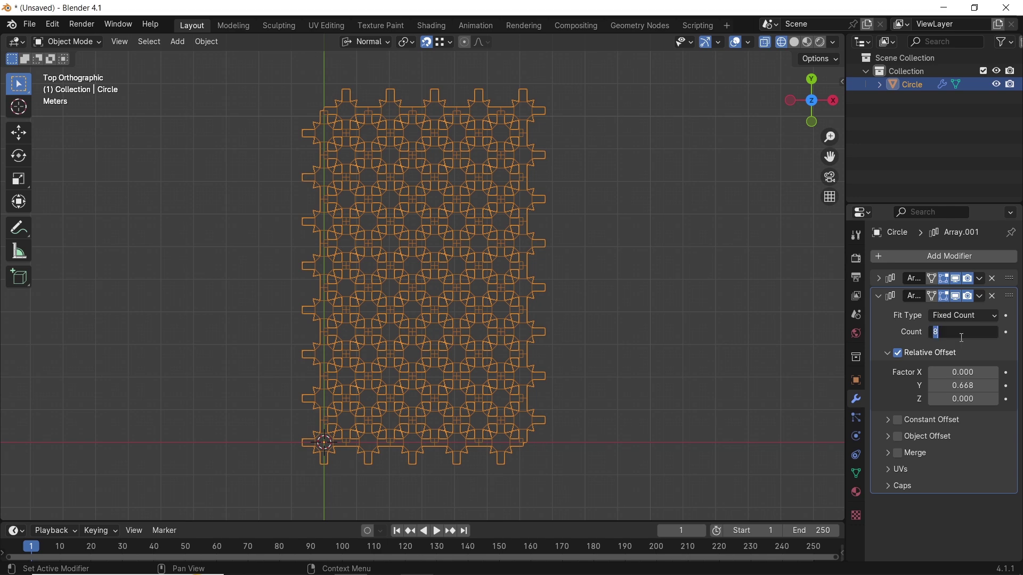
{"action": "type", "text": "5"}
{"action": "key", "text": "Return"}
{"action": "scroll", "coordinate": [468, 344], "scroll_direction": "up", "scroll_amount": 4}
{"action": "middle_click_drag", "start_coordinate": [467, 344], "coordinate": [481, 219], "text": "shift"}
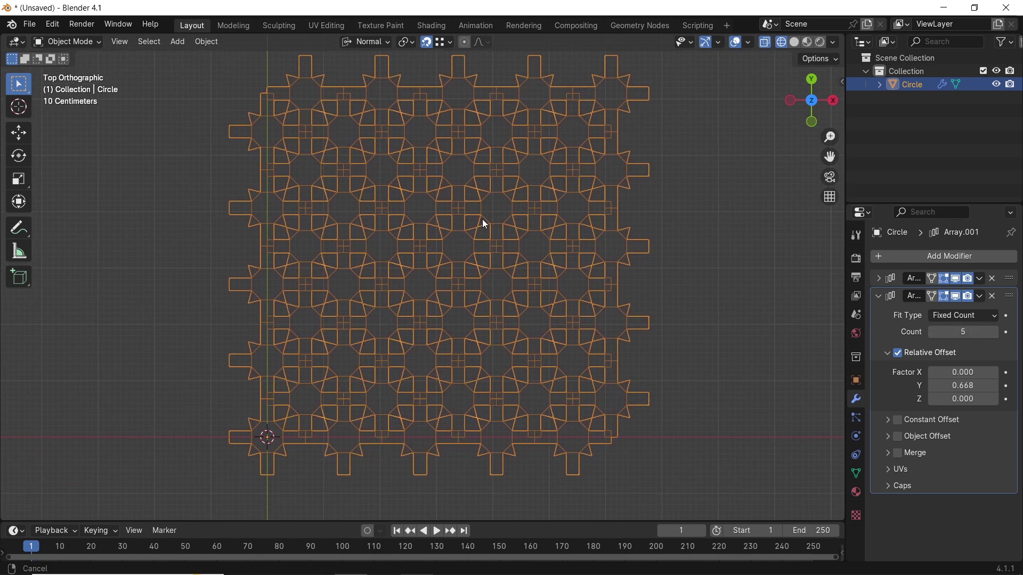
{"action": "key", "text": "shift+z"}
{"action": "left_click", "coordinate": [685, 276]}
{"action": "mouse_move", "coordinate": [685, 276]}
{"action": "middle_mouse_down"}
{"action": "mouse_move", "coordinate": [597, 347]}
{"action": "mouse_move", "coordinate": [507, 258]}
{"action": "mouse_move", "coordinate": [484, 256]}
{"action": "mouse_move", "coordinate": [684, 275]}
{"action": "middle_mouse_up"}
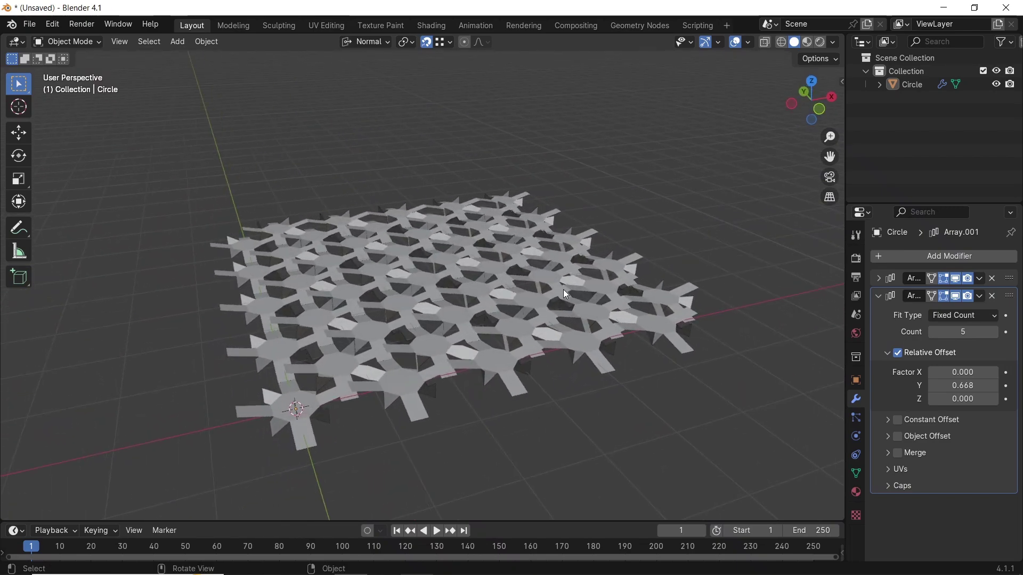
Apply the first and second Array modifiers
{"action": "left_click", "coordinate": [980, 280]}
{"action": "left_click", "coordinate": [967, 290]}
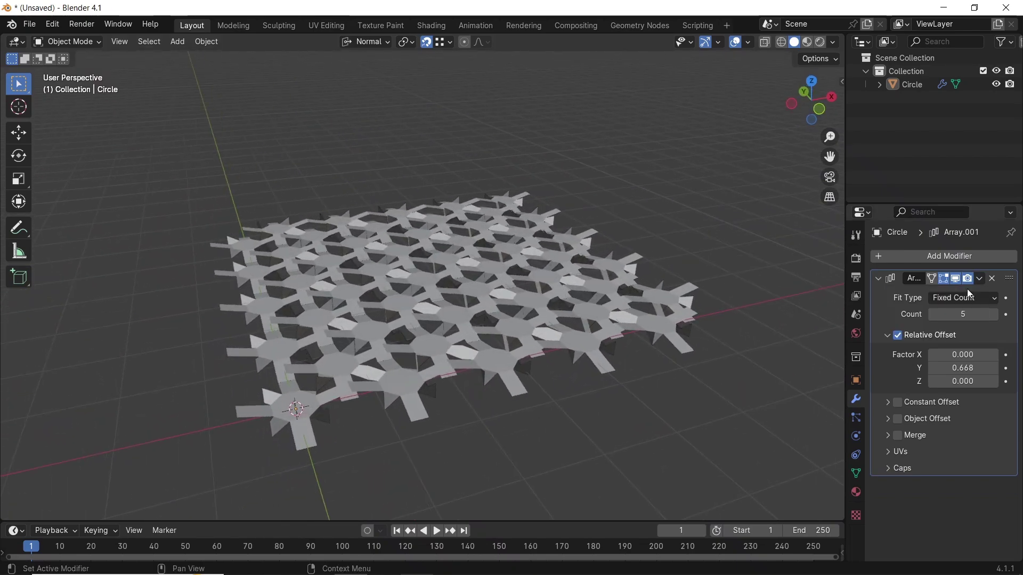
{"action": "left_click", "coordinate": [980, 280]}
{"action": "left_click", "coordinate": [958, 288]}
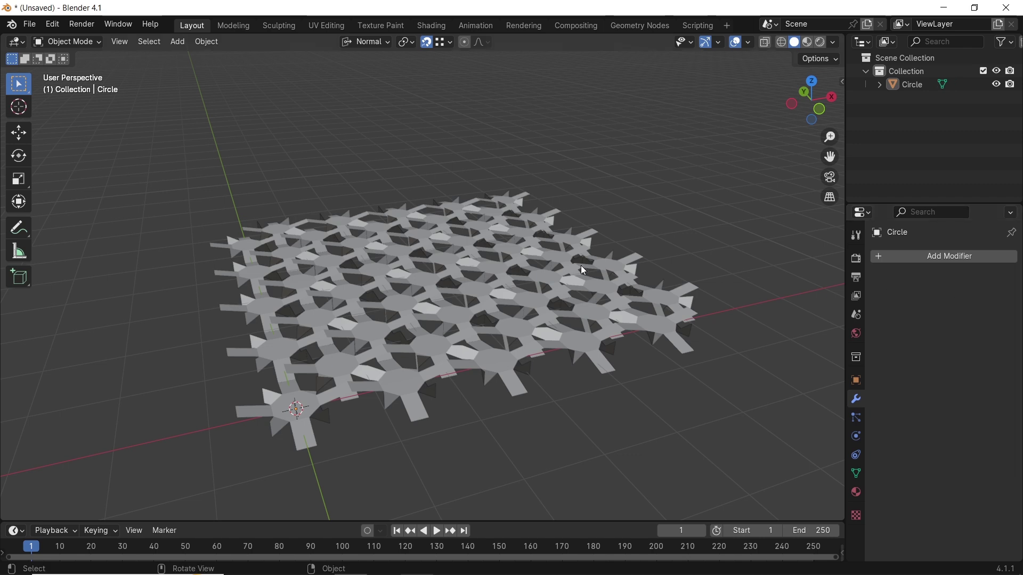
{"action": "middle_click_drag", "start_coordinate": [581, 265], "coordinate": [523, 270], "text": "shift"}
{"action": "scroll", "coordinate": [525, 264], "scroll_direction": "up", "scroll_amount": 2}
Select the lattice object and zoom in on it
{"action": "left_click", "coordinate": [526, 263]}
{"action": "scroll", "coordinate": [567, 265], "scroll_direction": "up", "scroll_amount": 3}
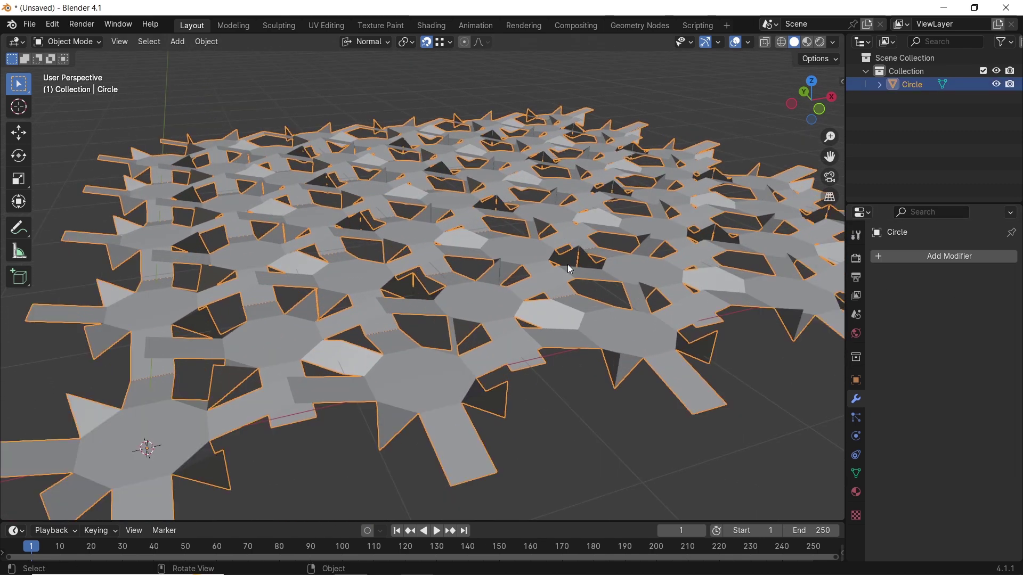
{"action": "left_click", "coordinate": [919, 257]}
{"action": "mouse_move", "coordinate": [919, 257]}
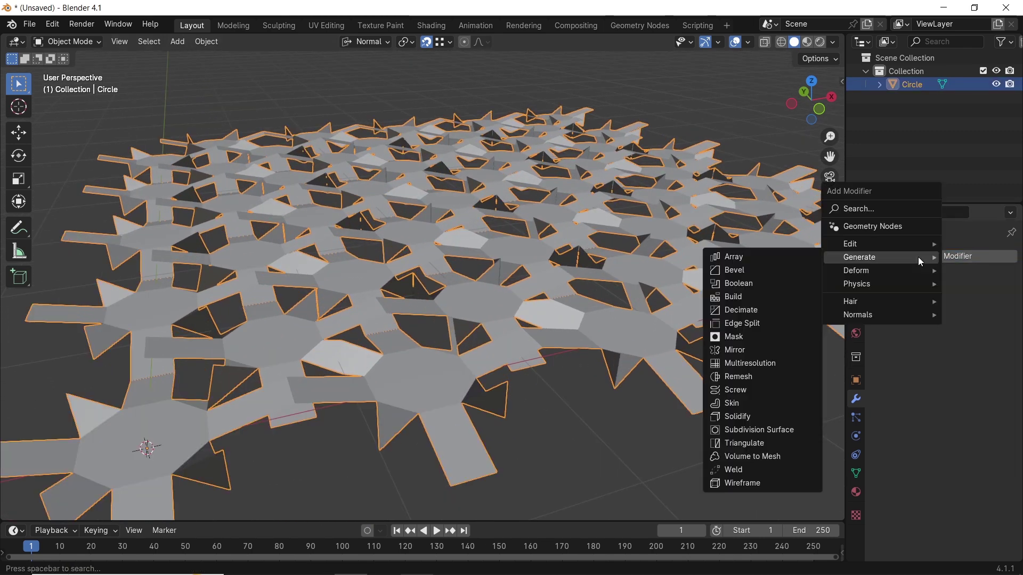
Add a Subdivision Surface at viewport level 3, then hide it in the viewport
{"action": "left_click", "coordinate": [763, 427]}
{"action": "scroll", "coordinate": [580, 284], "scroll_direction": "up", "scroll_amount": 4}
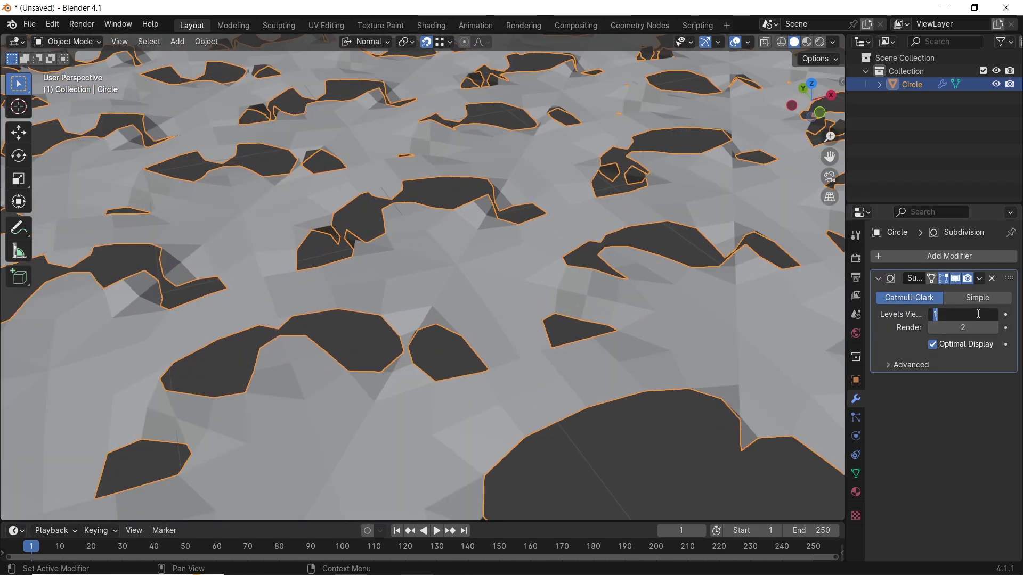
{"action": "key", "text": "Return"}
{"action": "middle_click_drag", "start_coordinate": [555, 280], "coordinate": [607, 258]}
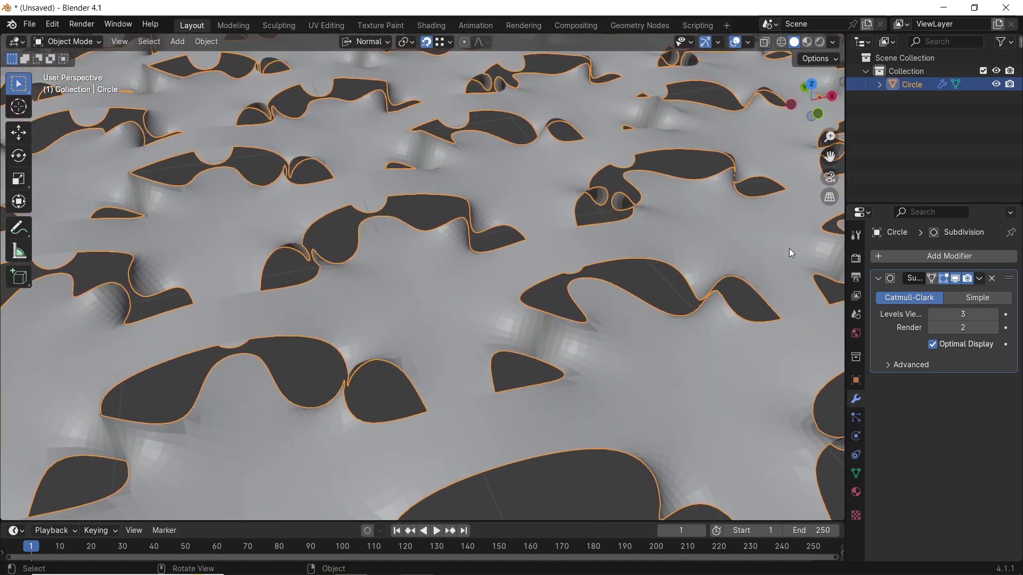
{"action": "left_click", "coordinate": [955, 278]}
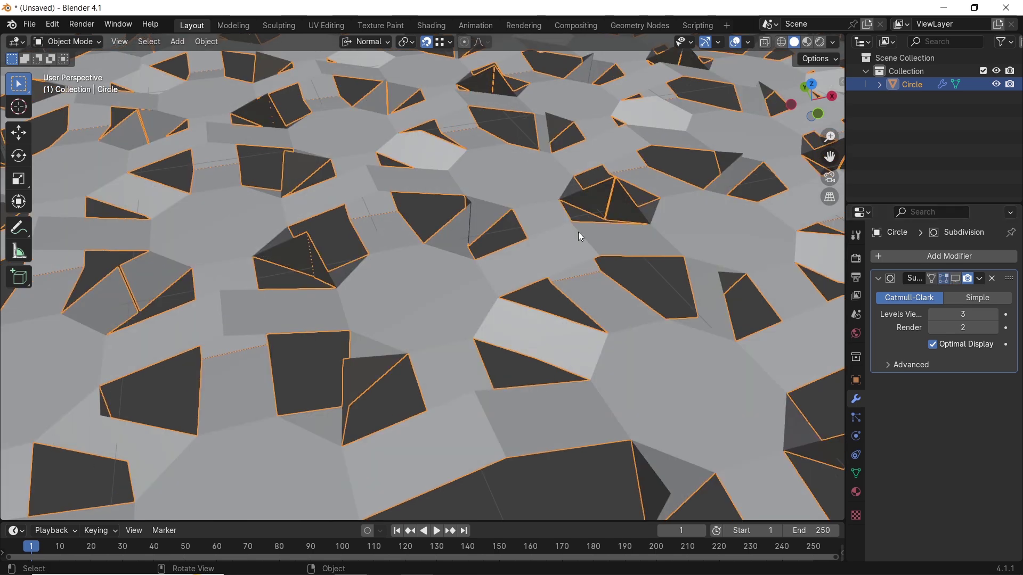
{"action": "key", "text": "Tab"}
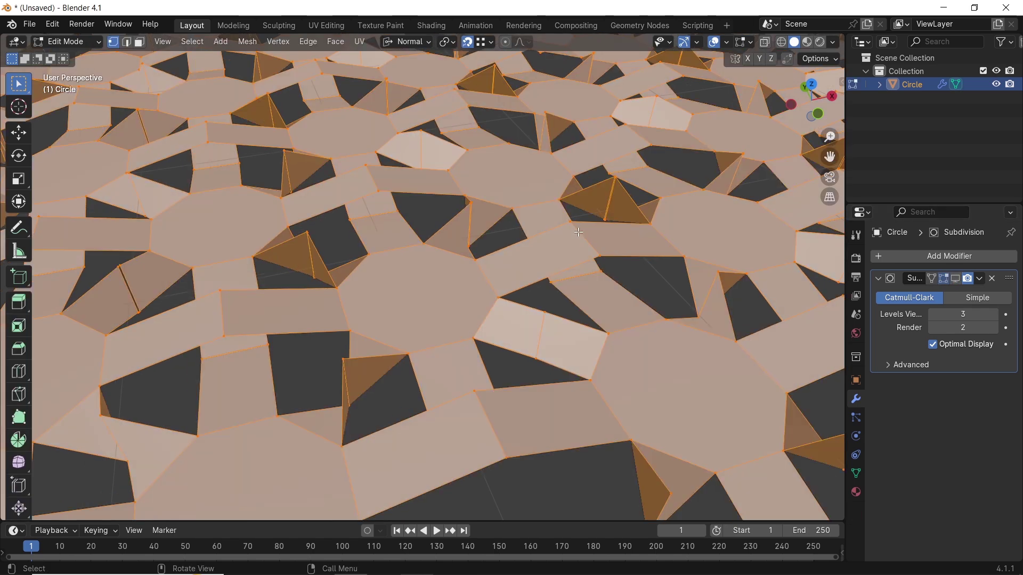
Merge vertices by distance at 0.0241 m, removing 202 duplicates, then exit Edit Mode
{"action": "key", "text": "m"}
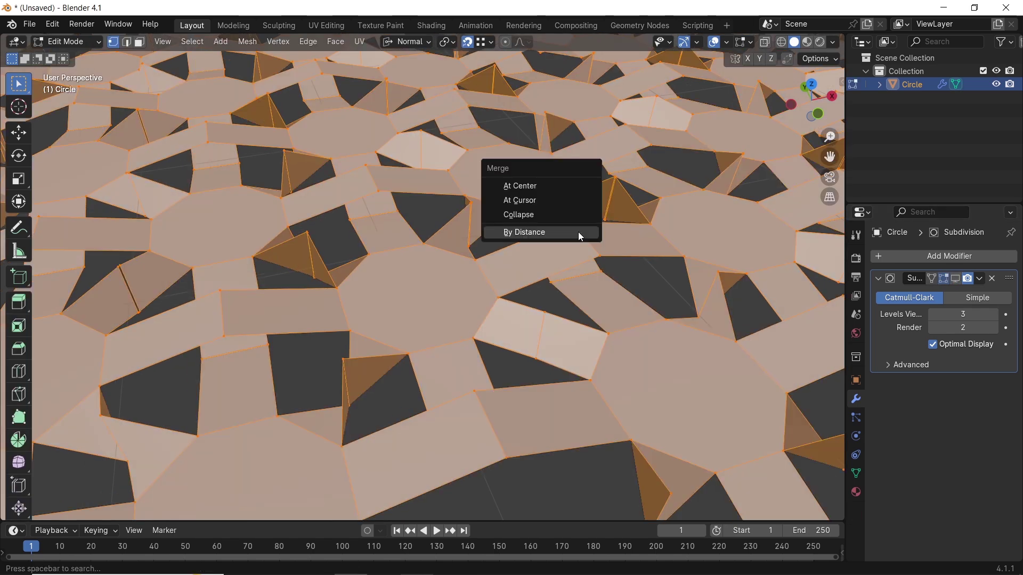
{"action": "left_click", "coordinate": [581, 234]}
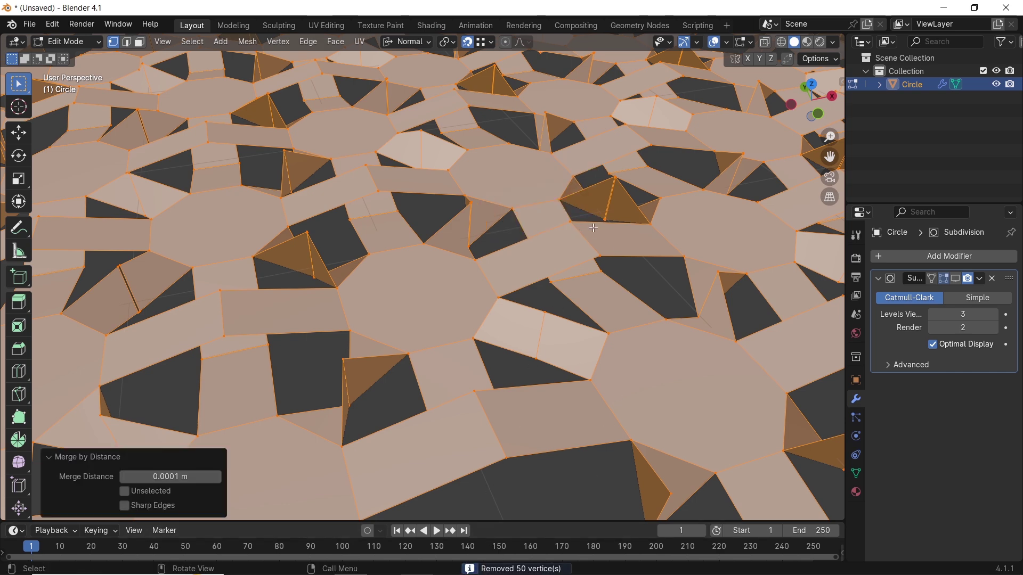
{"action": "left_click_drag", "start_coordinate": [174, 477], "coordinate": [192, 477]}
{"action": "key", "text": "Tab"}
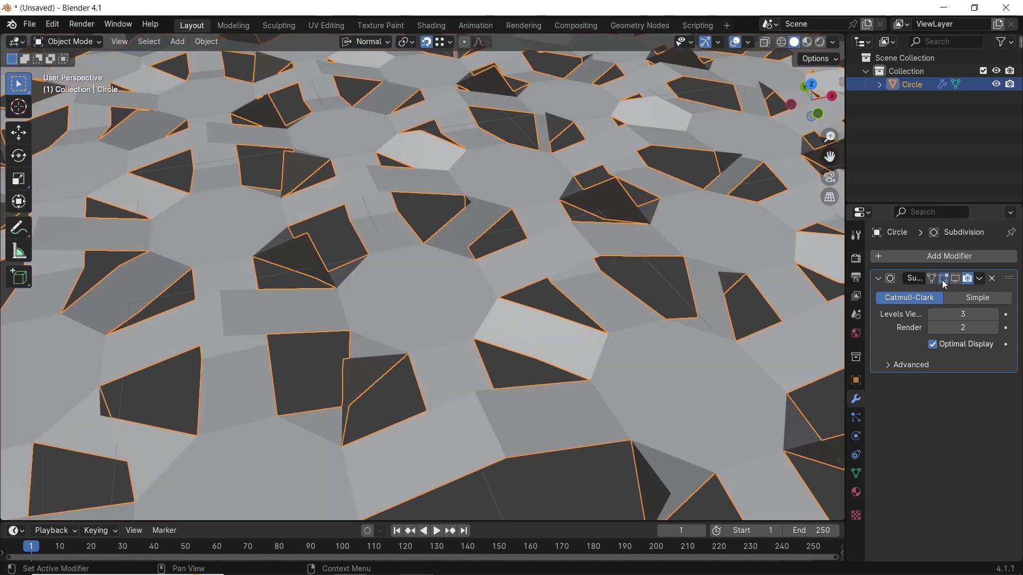
Re-show the Subdivision Surface in the viewport, inspect the rounded holes, and enter Edit Mode
{"action": "left_click", "coordinate": [956, 279]}
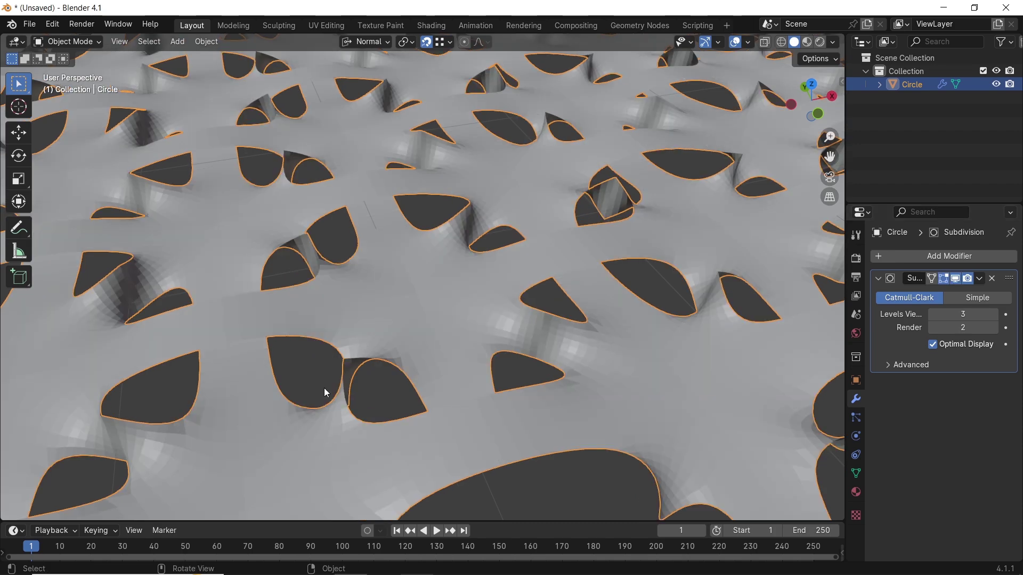
{"action": "scroll", "coordinate": [632, 241], "scroll_direction": "down", "scroll_amount": 4}
{"action": "middle_click_drag", "start_coordinate": [628, 233], "coordinate": [470, 231]}
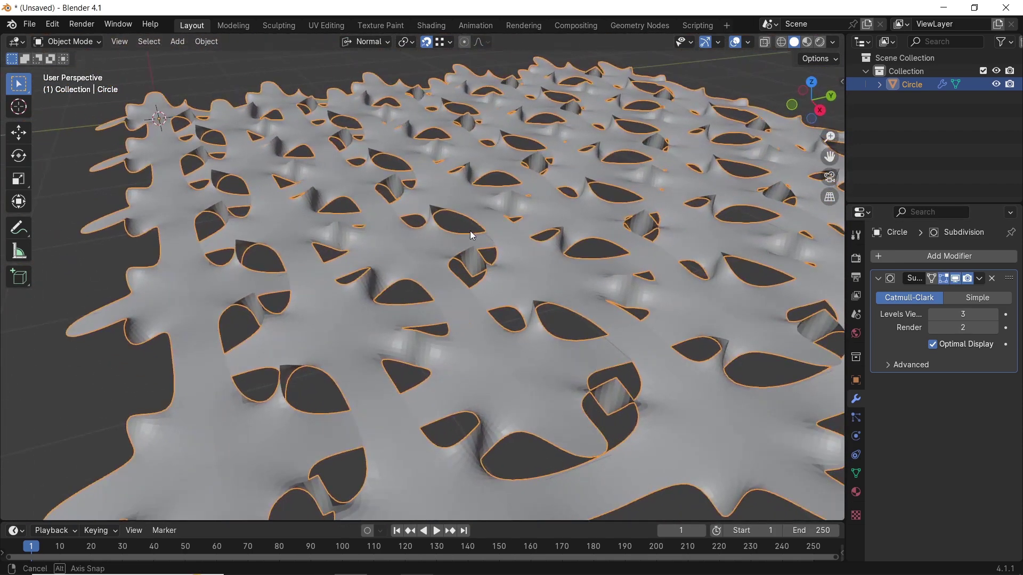
{"action": "scroll", "coordinate": [498, 243], "scroll_direction": "up", "scroll_amount": 5}
{"action": "scroll", "coordinate": [499, 243], "scroll_direction": "up", "scroll_amount": 5}
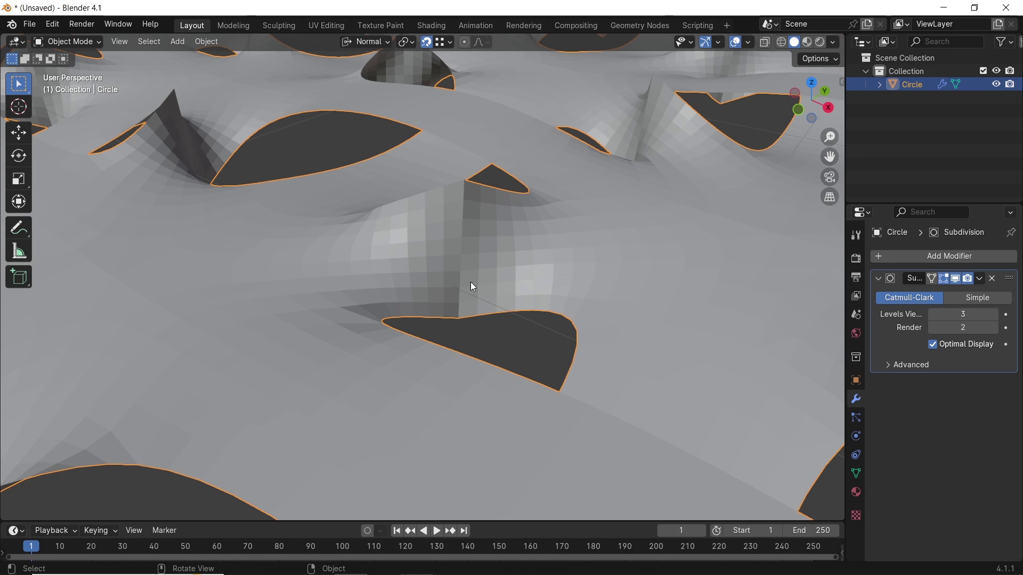
{"action": "scroll", "coordinate": [478, 312], "scroll_direction": "down", "scroll_amount": 3}
{"action": "middle_click_drag", "start_coordinate": [480, 325], "coordinate": [566, 278]}
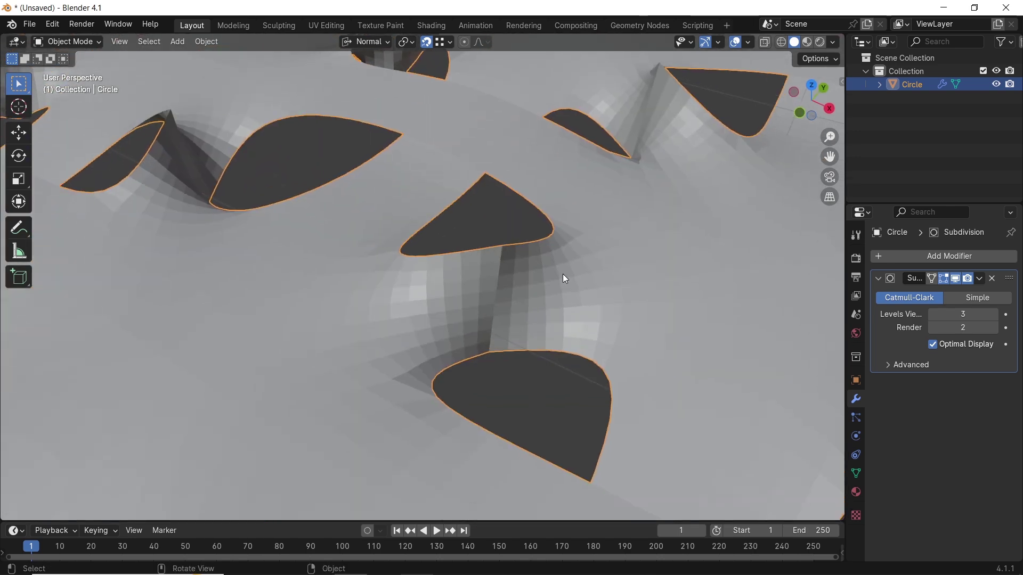
{"action": "scroll", "coordinate": [447, 349], "scroll_direction": "down", "scroll_amount": 5}
{"action": "key", "text": "Tab"}
{"action": "scroll", "coordinate": [484, 303], "scroll_direction": "up", "scroll_amount": 2}
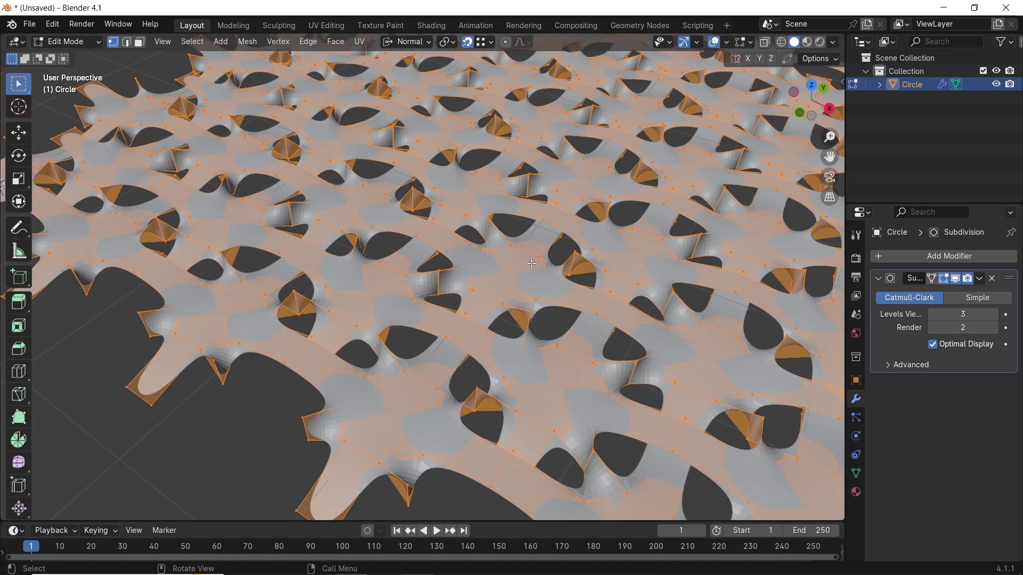
In face select mode, recalculate the lattice's normals to point outside
{"action": "key", "text": "3"}
{"action": "left_click", "coordinate": [248, 41]}
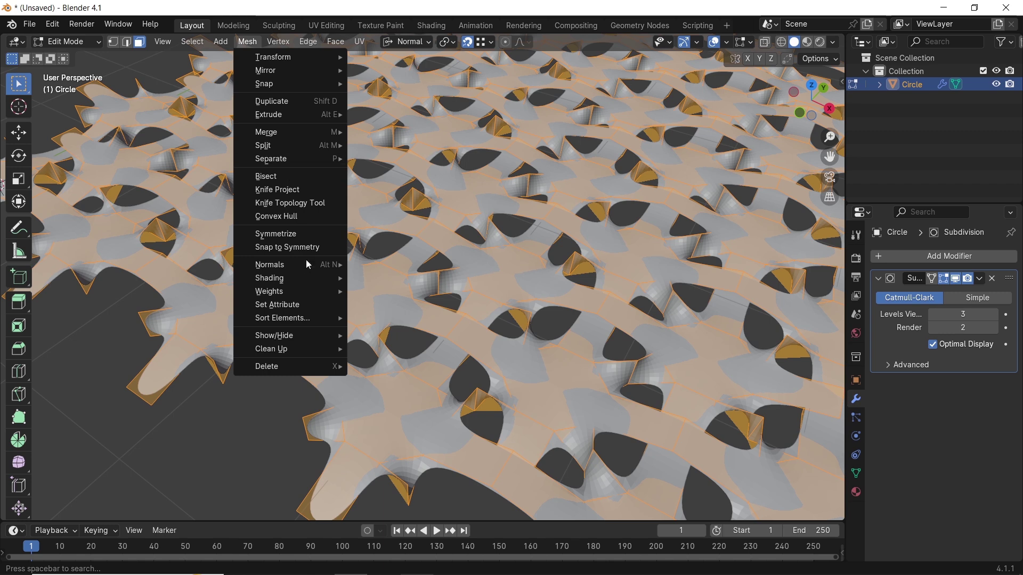
{"action": "mouse_move", "coordinate": [308, 266]}
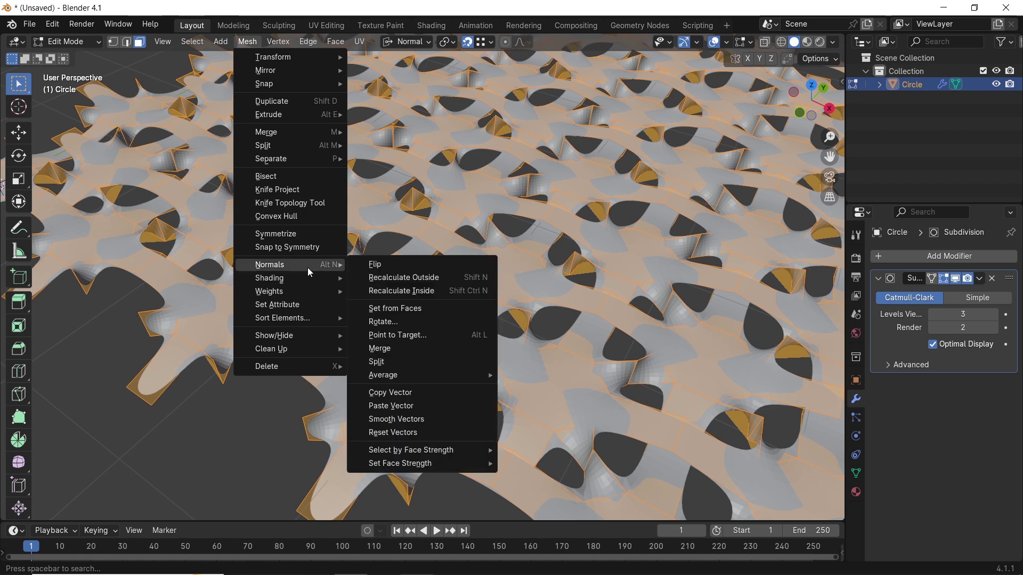
{"action": "left_click", "coordinate": [381, 277]}
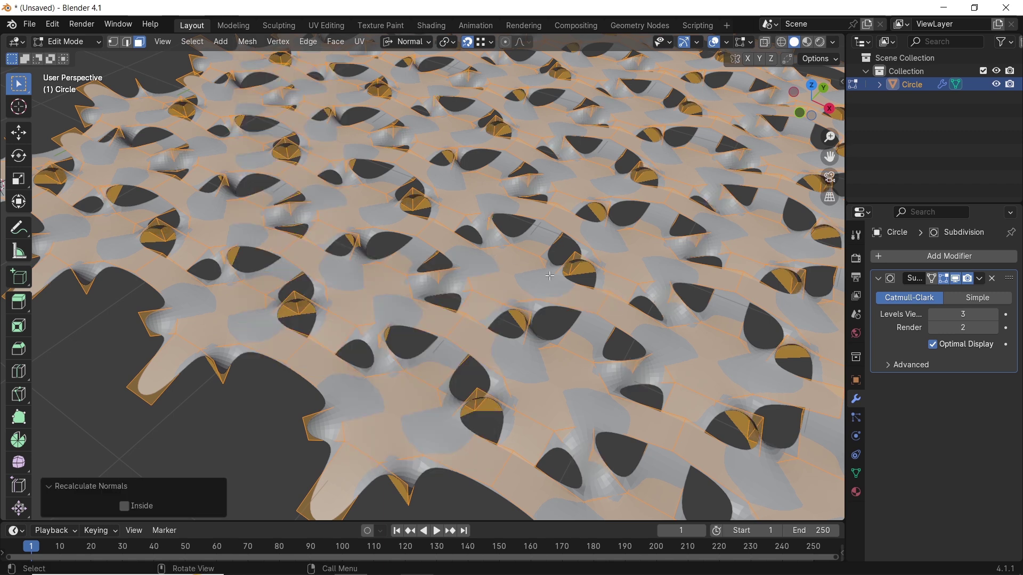
Shade the star lattice smooth in Object Mode and orbit to inspect the rounded openings
{"action": "key", "text": "Tab"}
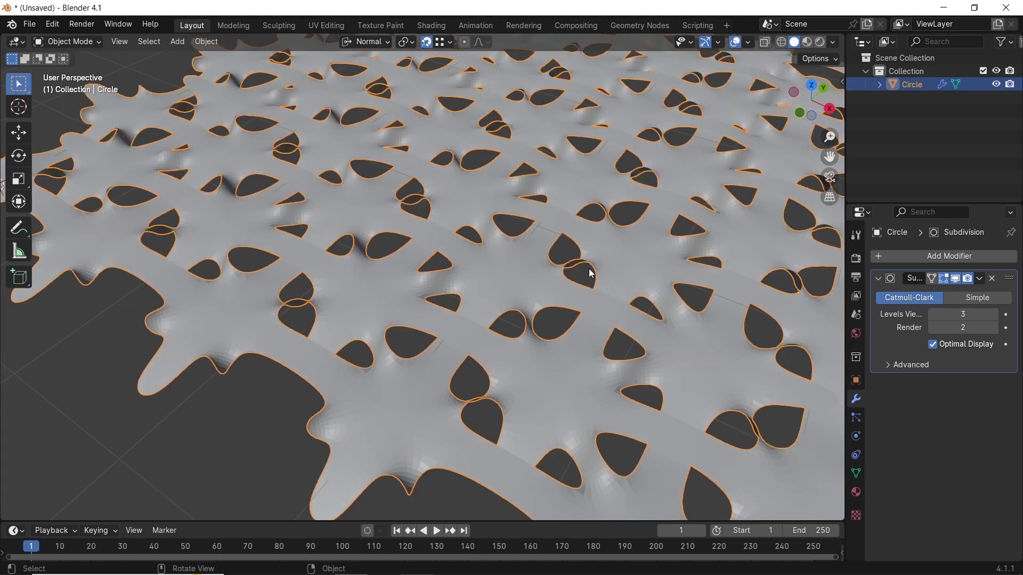
{"action": "scroll", "coordinate": [589, 269], "scroll_direction": "up", "scroll_amount": 6}
{"action": "middle_click_drag", "start_coordinate": [446, 292], "coordinate": [416, 267]}
{"action": "right_click", "coordinate": [418, 267]}
{"action": "left_click", "coordinate": [419, 262]}
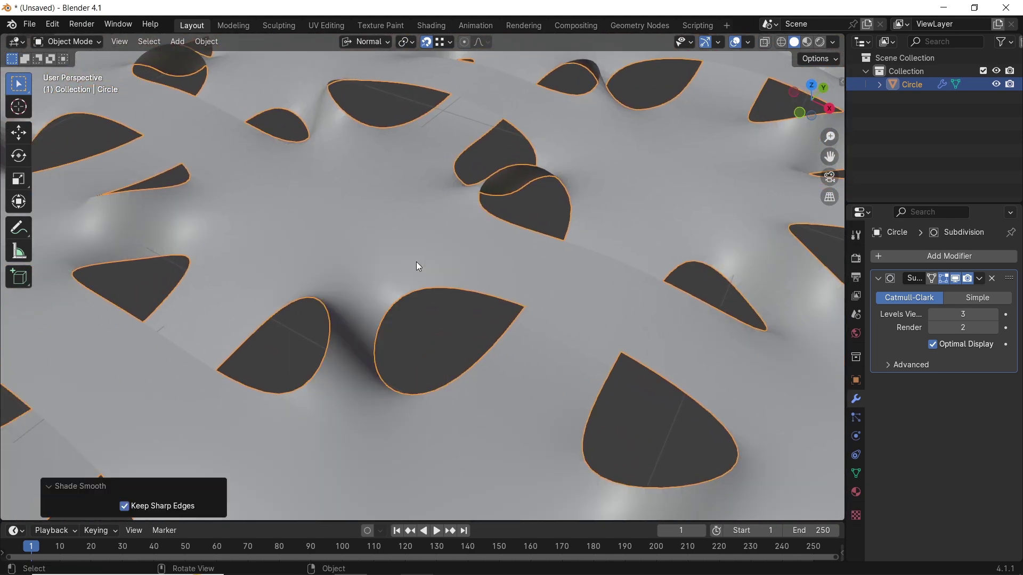
{"action": "scroll", "coordinate": [416, 261], "scroll_direction": "down", "scroll_amount": 5}
{"action": "middle_click_drag", "start_coordinate": [417, 261], "coordinate": [395, 247]}
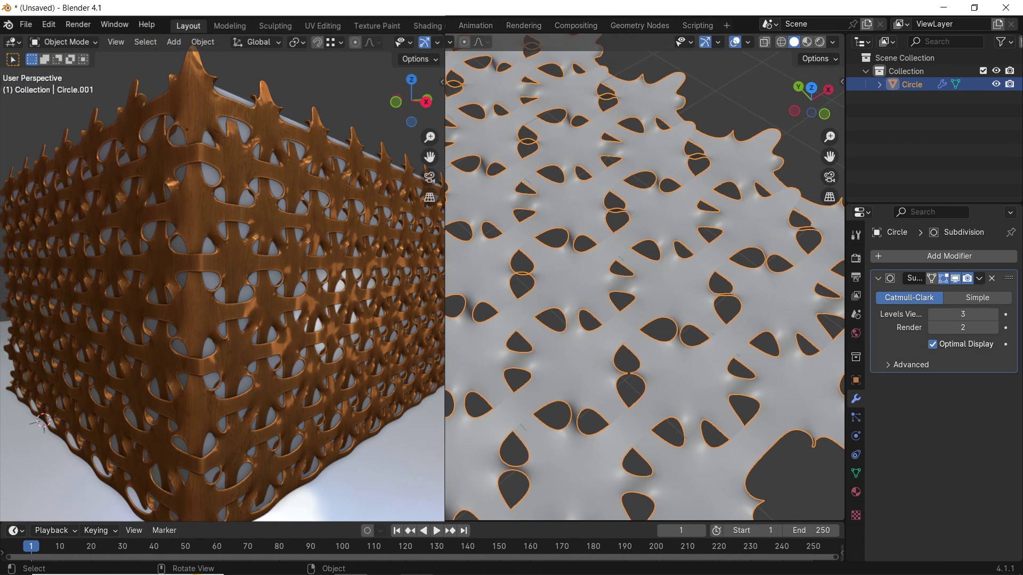
{"action": "middle_click_drag", "start_coordinate": [645, 288], "coordinate": [709, 266]}
Add a Solidify modifier 0.01 m thick with offset 1, leaving Even Thickness off
{"action": "left_click", "coordinate": [922, 258]}
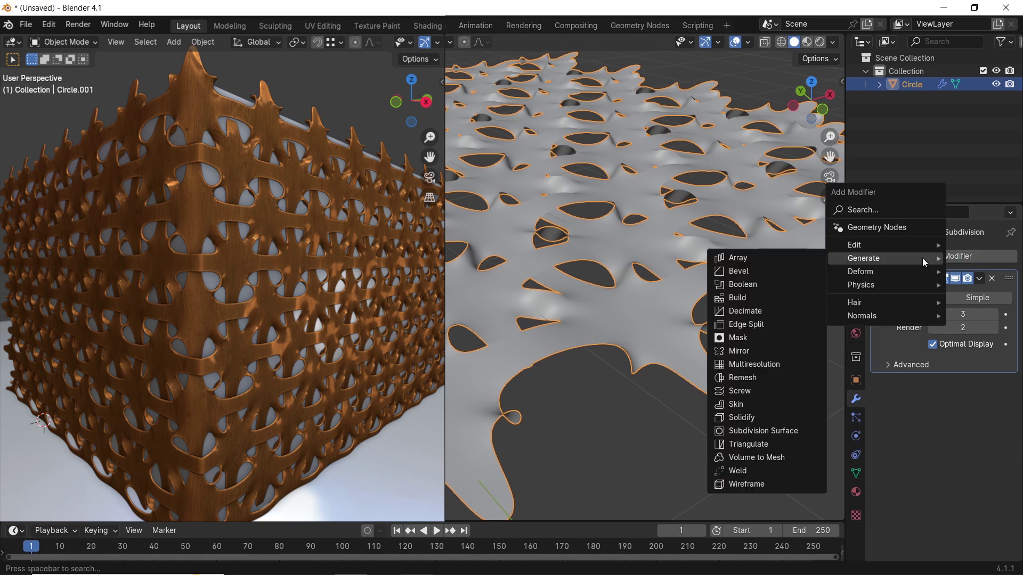
{"action": "left_click", "coordinate": [773, 417]}
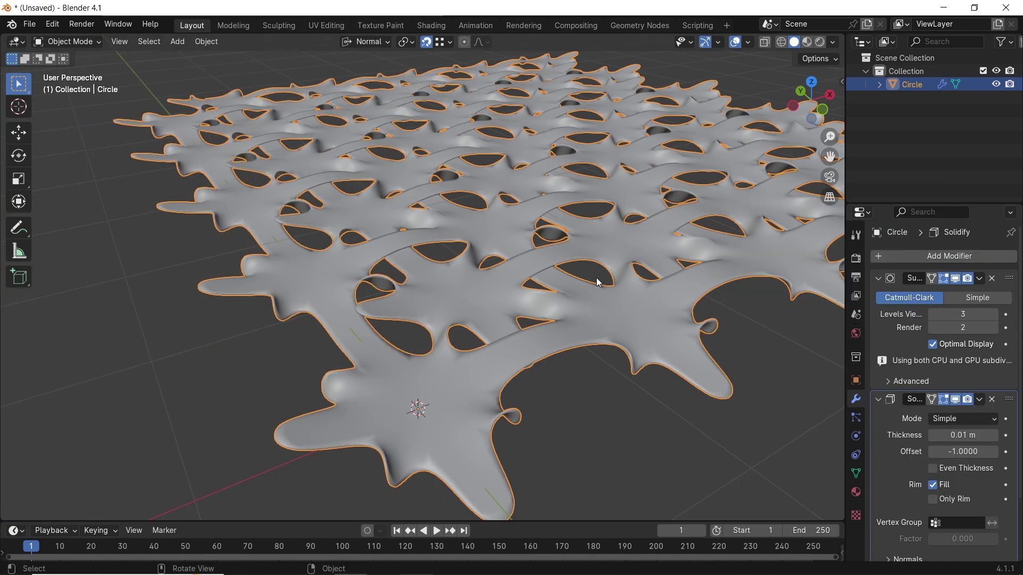
{"action": "key", "text": "minus"}
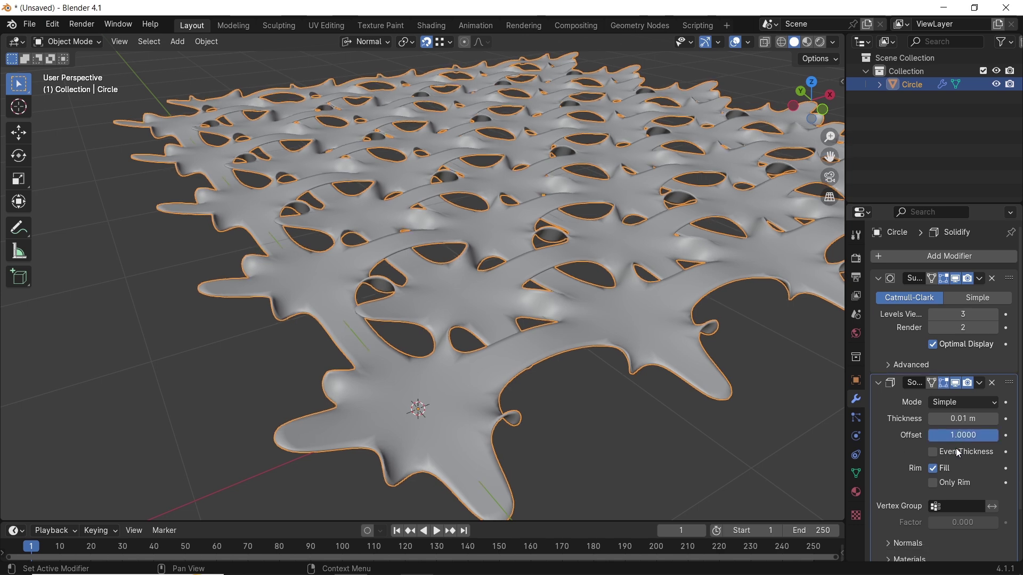
{"action": "left_click", "coordinate": [937, 454]}
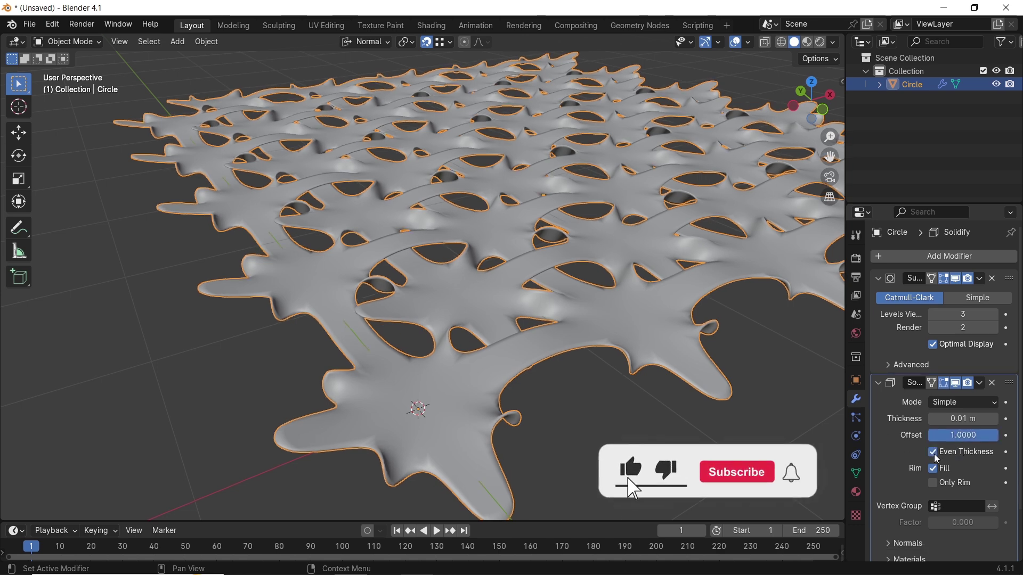
{"action": "left_click", "coordinate": [933, 452]}
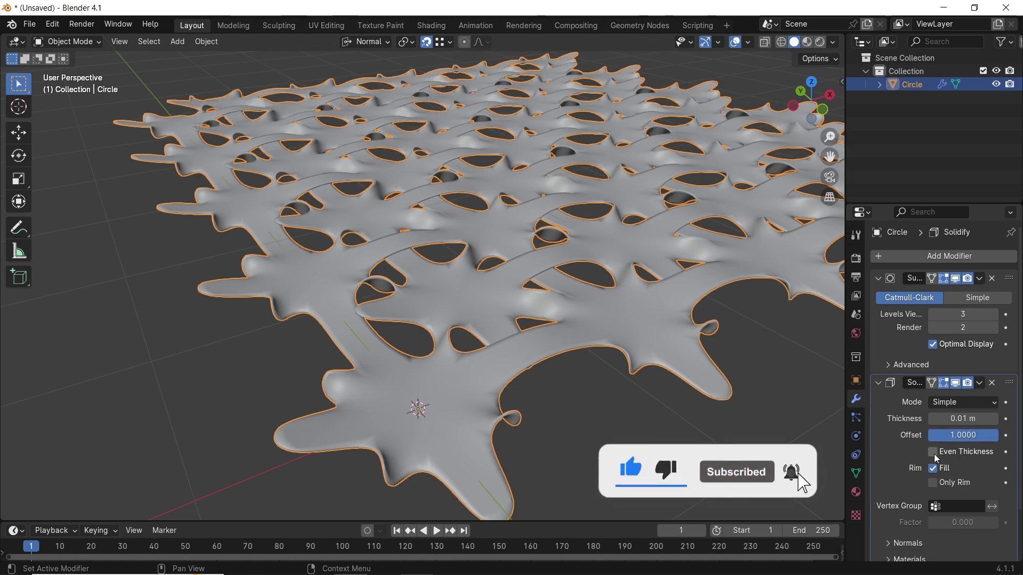